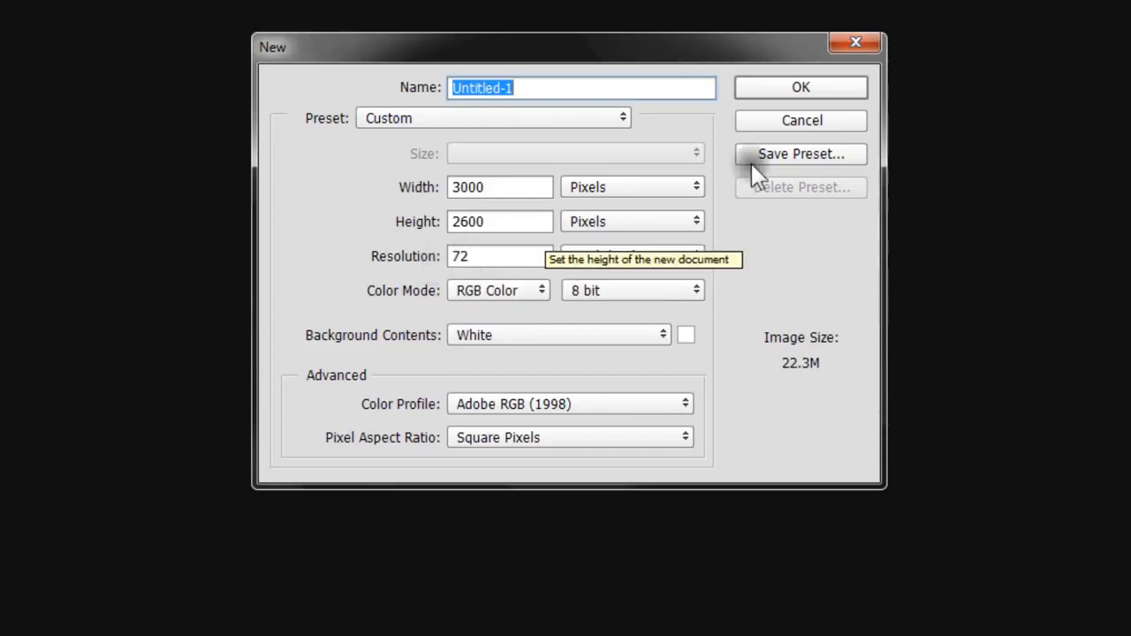
Create a new 3000 x 2600 pixel, 72 ppi RGB document with a white background
click(784, 98)
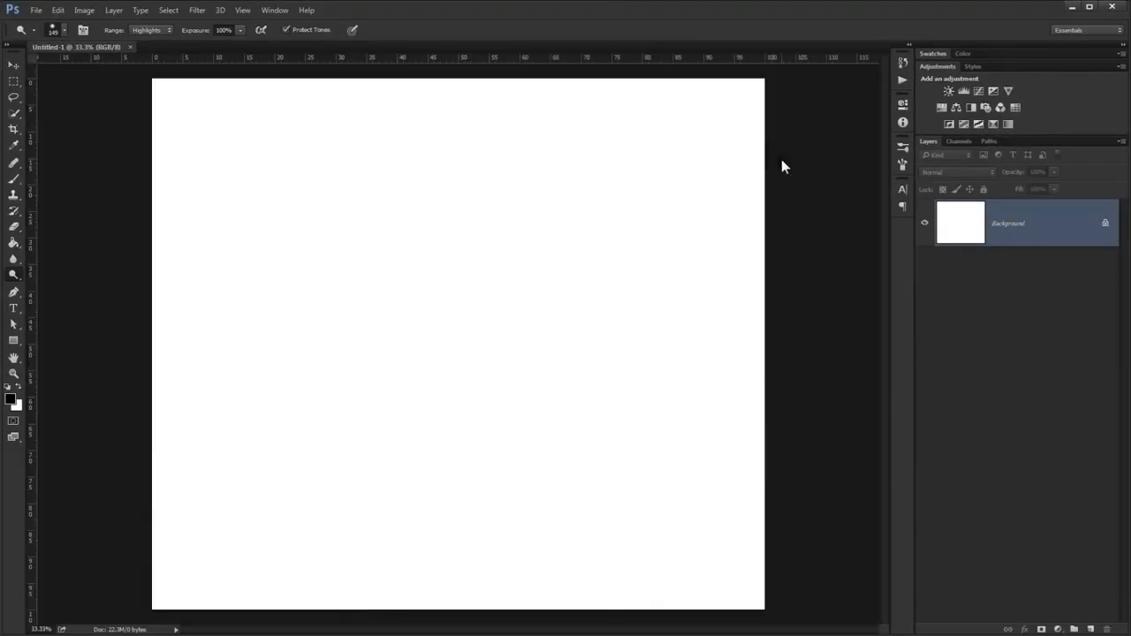
key(ctrl+0)
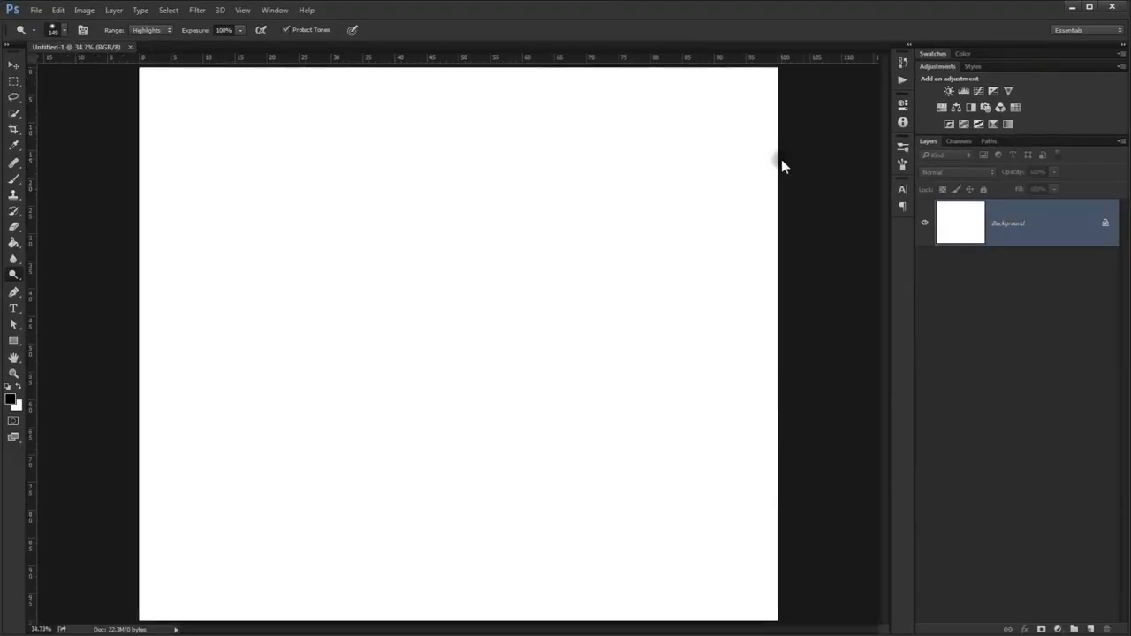
click(13, 65)
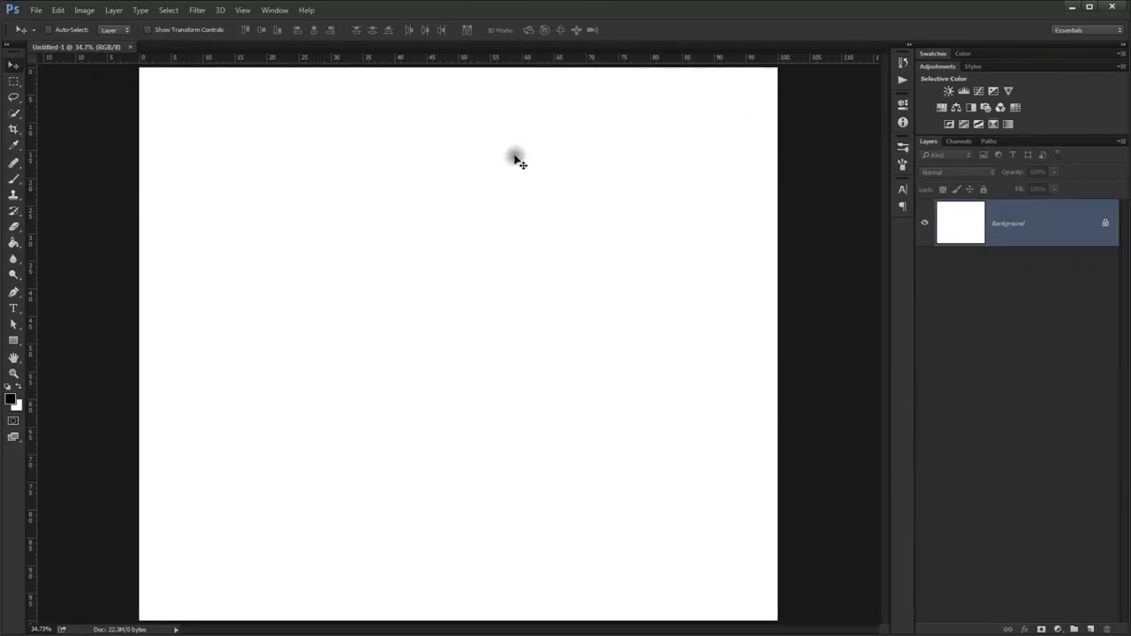
Open the woman's profile portrait JPG from the Smoke Effect folder as a separate document
key(alt+Tab)
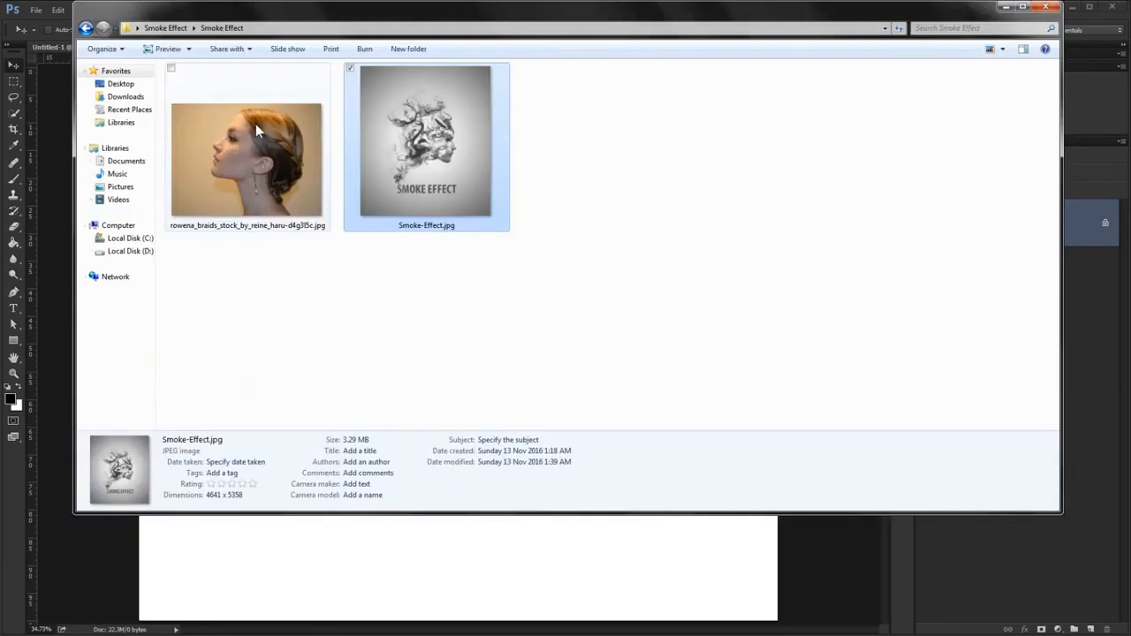
drag(246, 160, 14, 489)
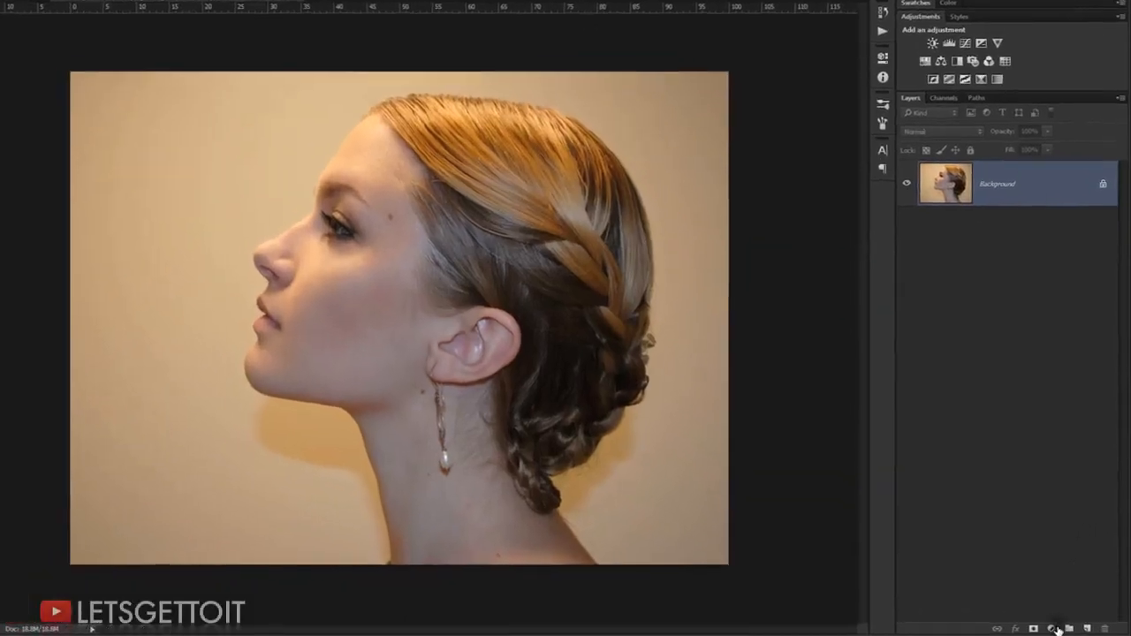
Add a Levels adjustment layer that darkens the portrait and boosts contrast, moving the shadow and midtone inputs and setting highlights to about 242
click(1058, 629)
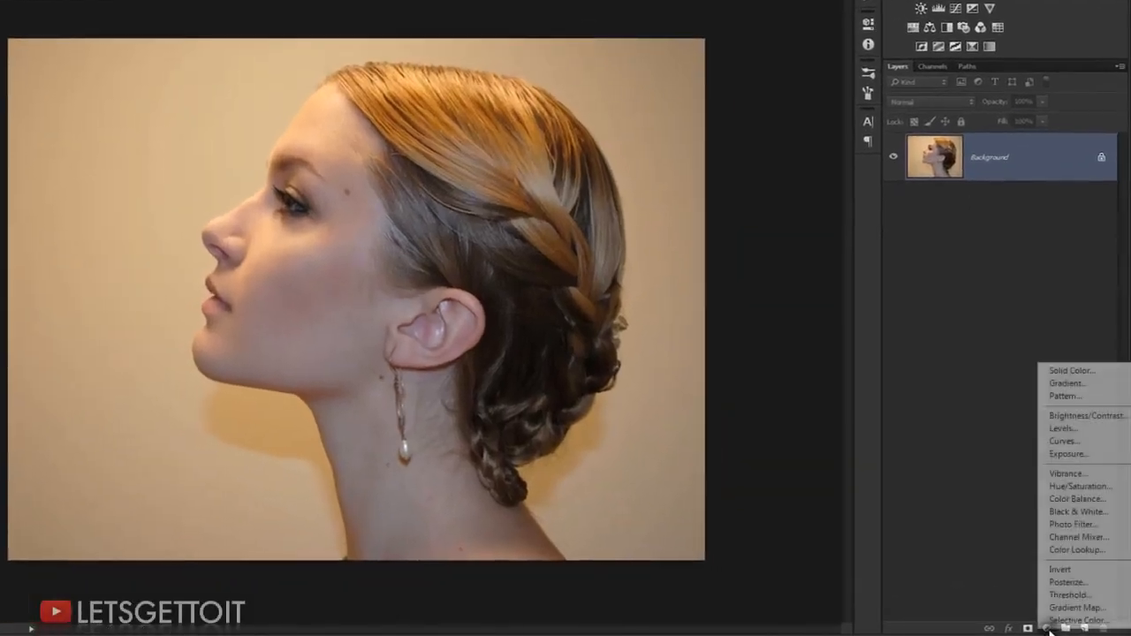
click(1062, 429)
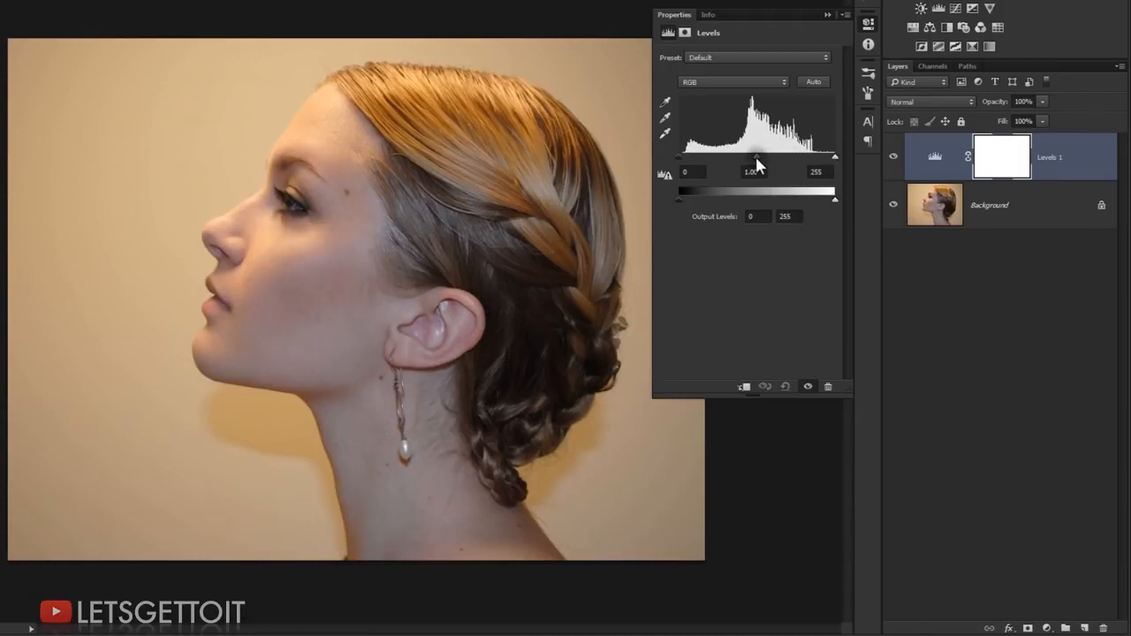
drag(756, 157, 828, 156)
drag(678, 158, 690, 154)
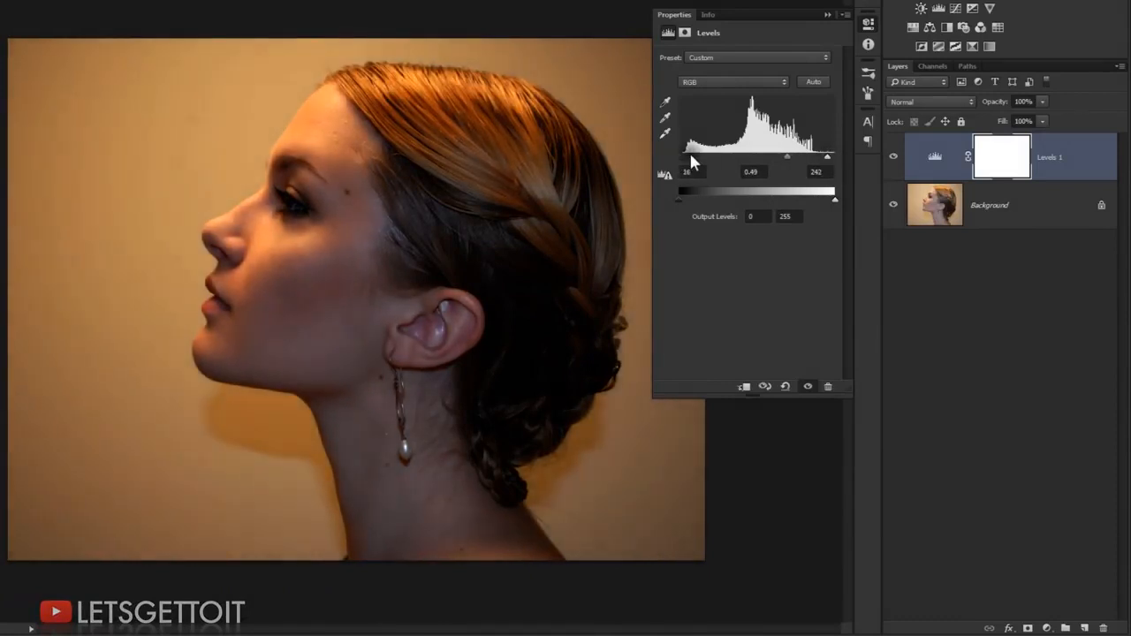
drag(790, 156, 785, 156)
click(828, 14)
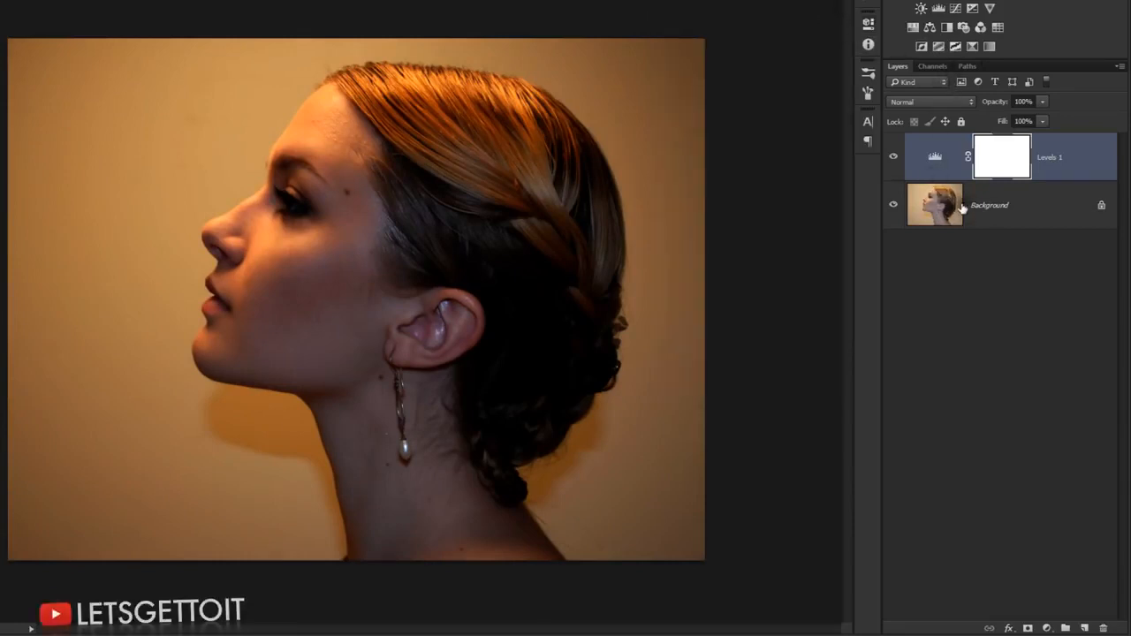
Isolate the Blue channel of the portrait's Background layer
click(945, 208)
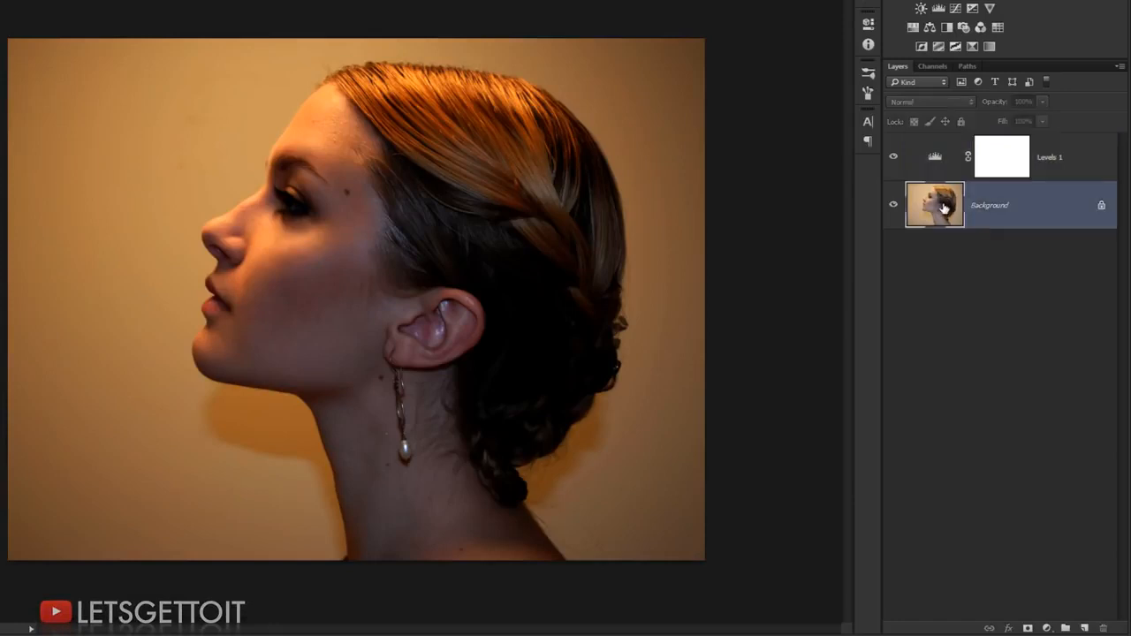
click(933, 67)
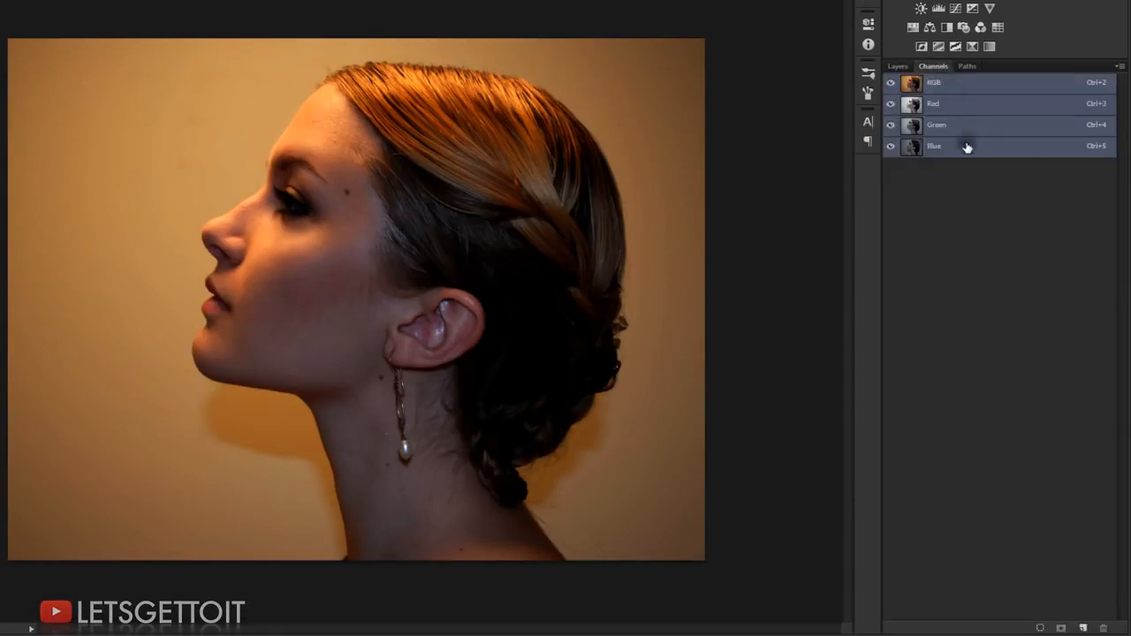
click(936, 149)
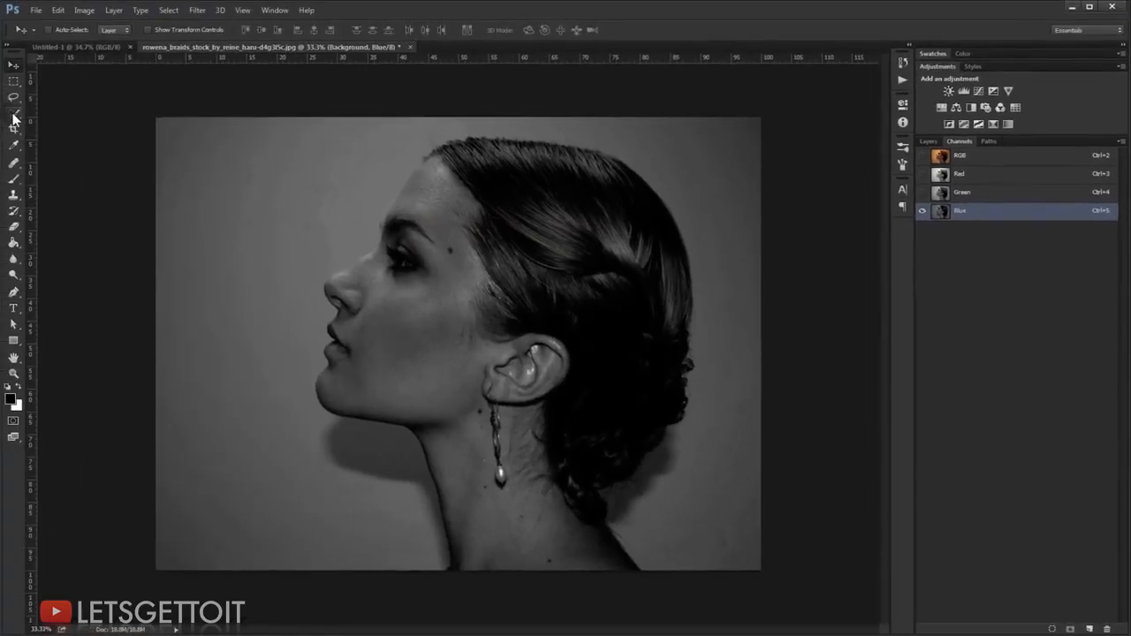
Select the woman's head, face and neck with the Quick Selection tool, correcting the outline along the nose and forehead
click(13, 114)
click(106, 114)
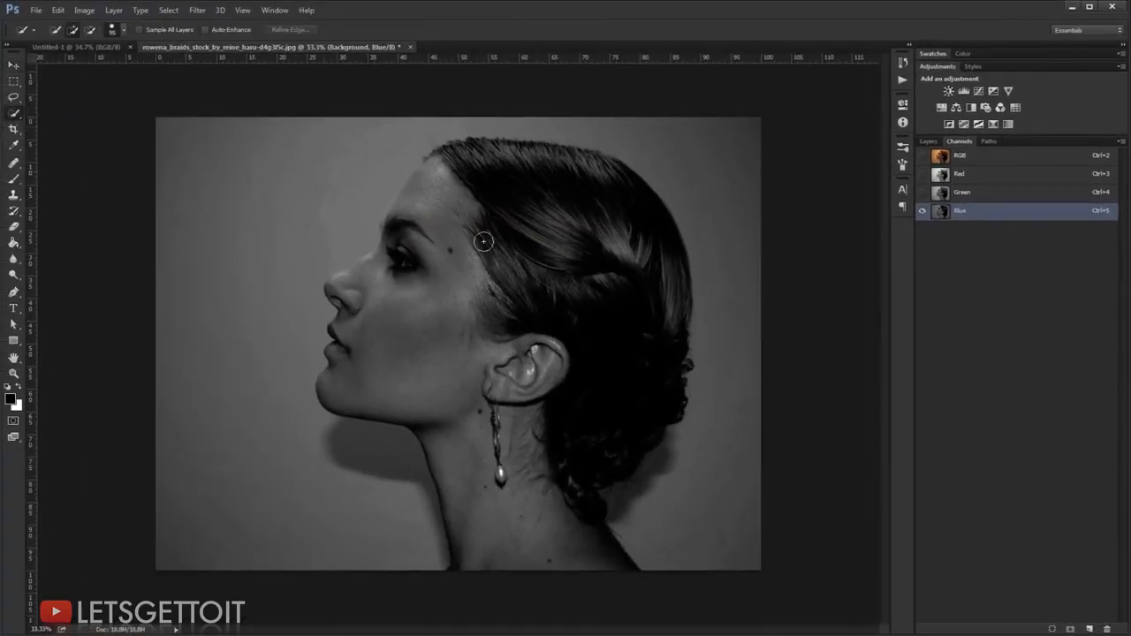
mouse_move(515, 262)
mouse_down()
mouse_move(487, 215)
mouse_move(574, 203)
mouse_move(616, 229)
mouse_move(635, 346)
mouse_move(626, 399)
mouse_move(601, 417)
mouse_move(571, 478)
mouse_move(582, 541)
mouse_move(482, 419)
mouse_move(450, 274)
mouse_move(458, 243)
mouse_move(429, 206)
mouse_up()
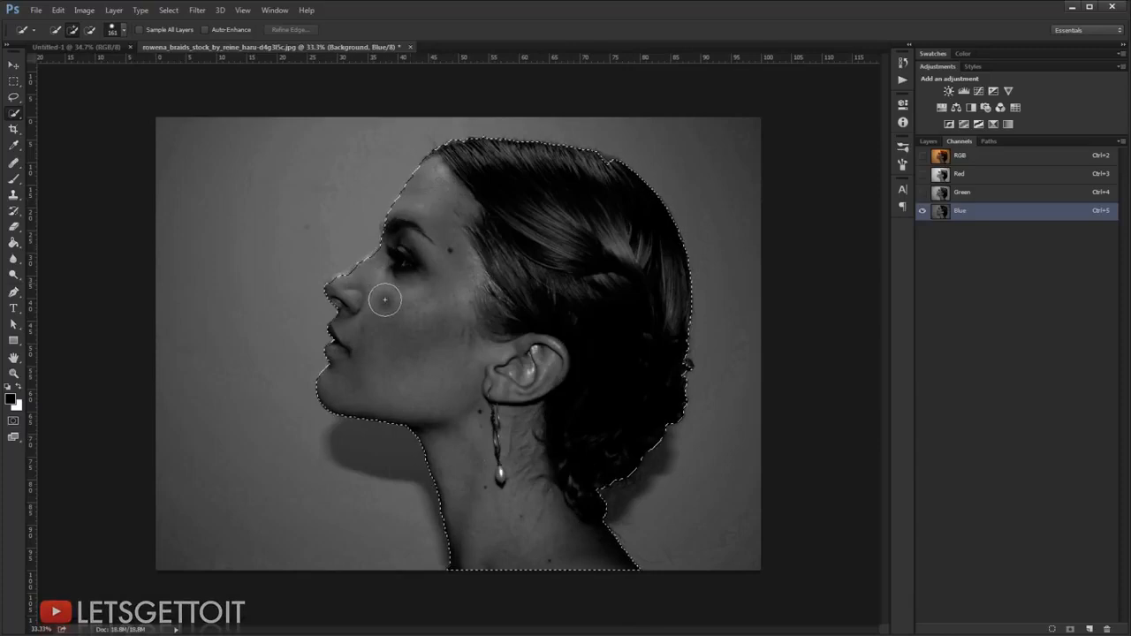
scroll(363, 273, up, 2)
scroll(364, 273, up, 1)
drag(381, 293, 363, 296)
mouse_move(389, 252)
mouse_down()
mouse_move(376, 244)
mouse_move(313, 288)
mouse_move(329, 274)
mouse_up()
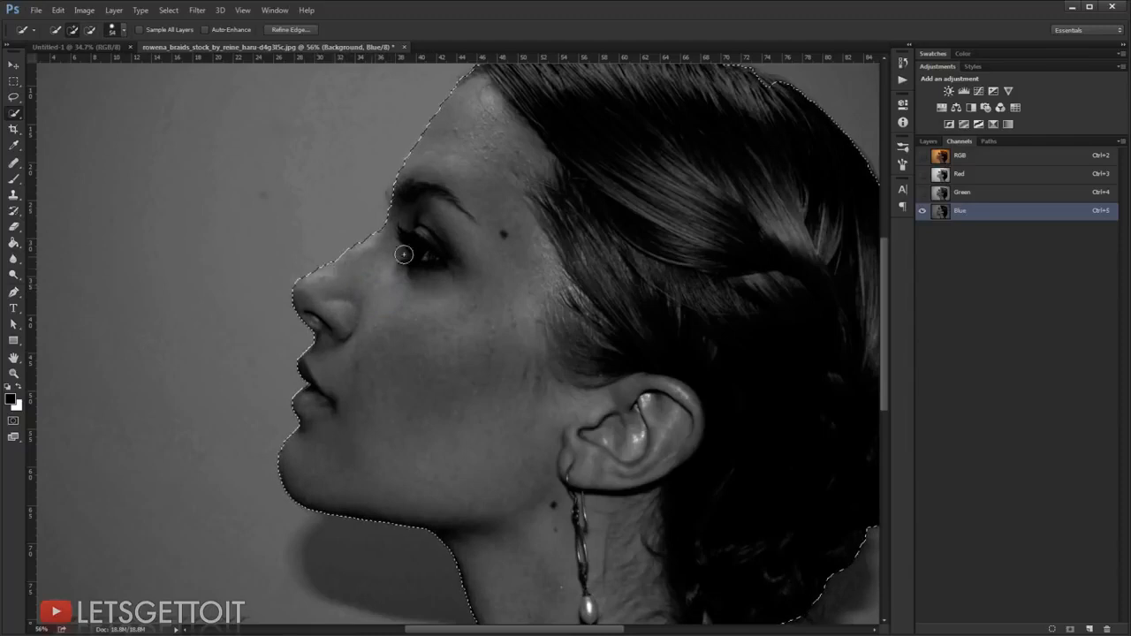
drag(397, 199, 412, 165)
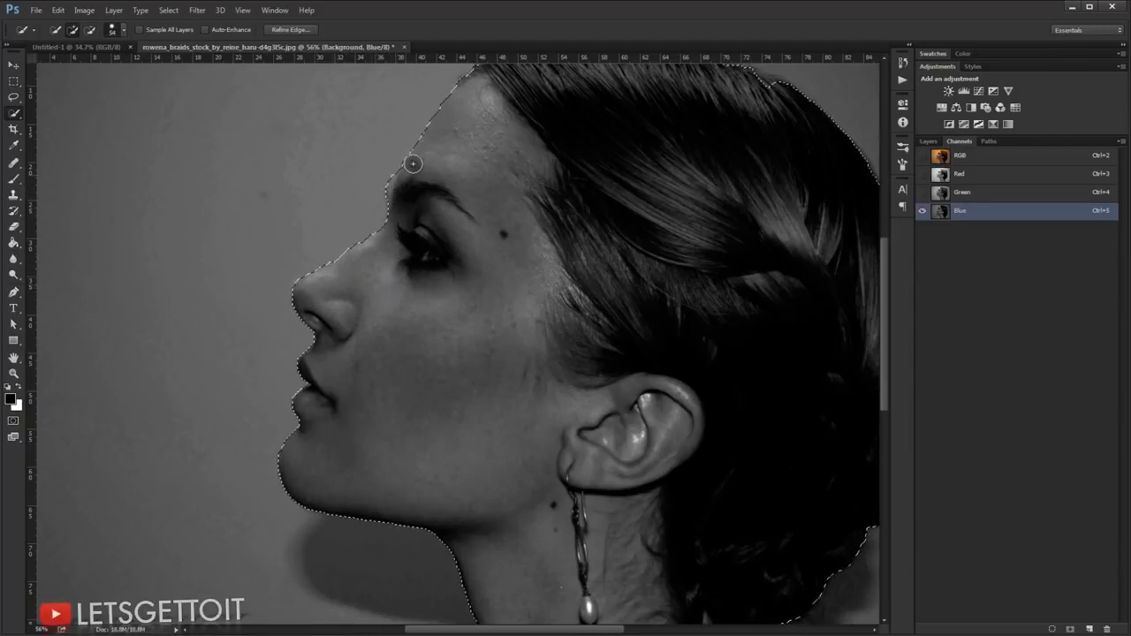
scroll(475, 264, down, 6)
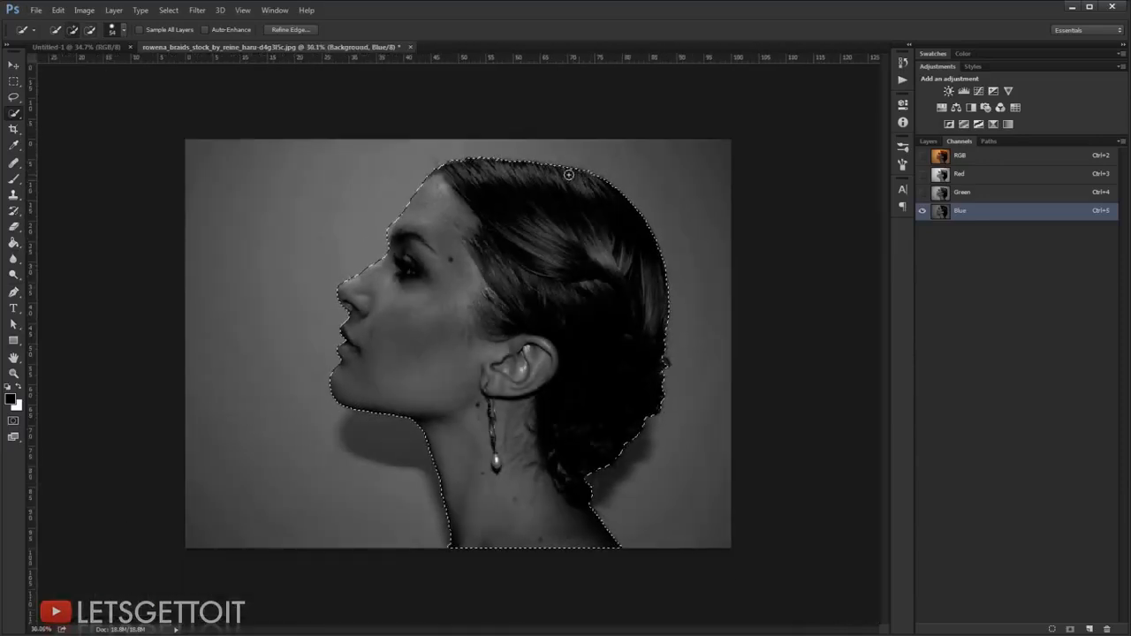
Return to the full RGB channels and delete the Levels adjustment layer, keeping the selection
click(953, 157)
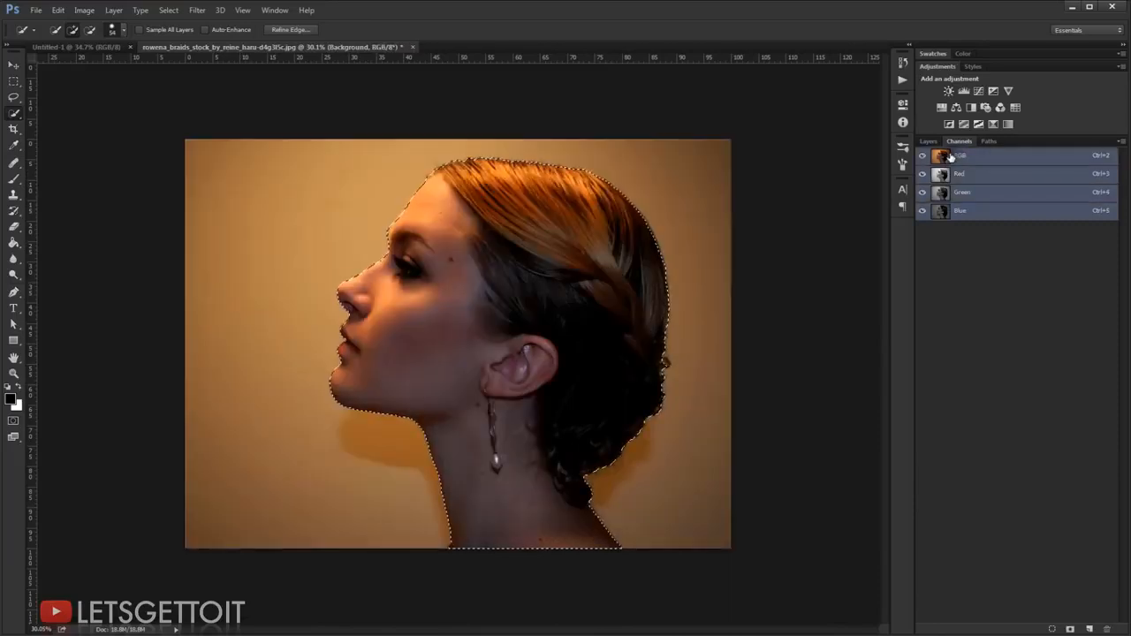
click(928, 141)
click(1067, 222)
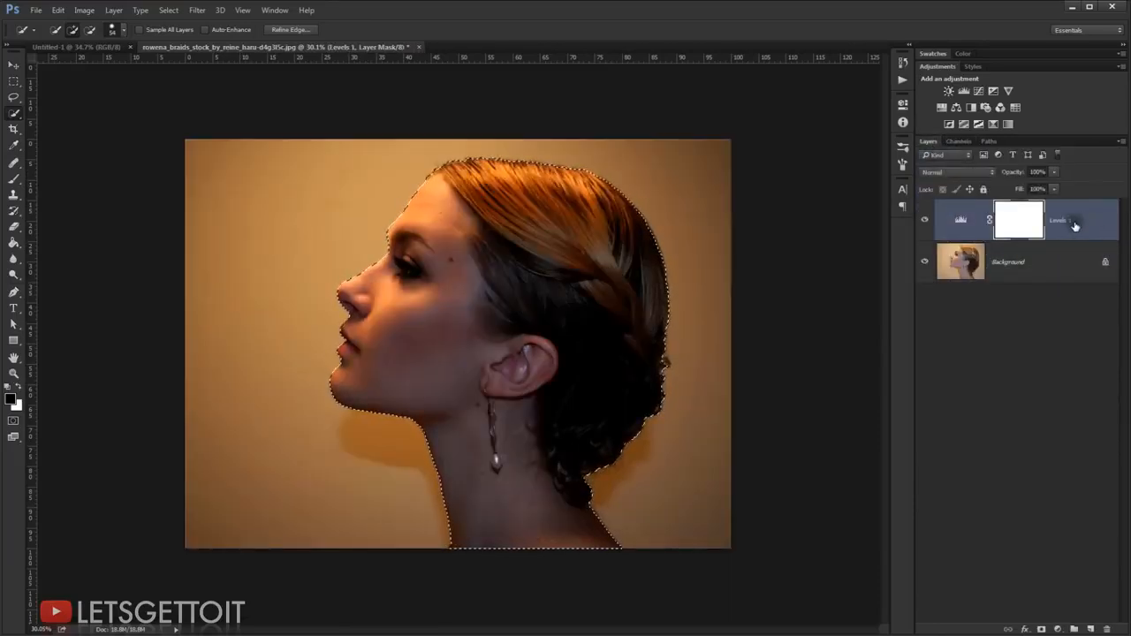
key(alt+BackSpace)
drag(1074, 225, 1107, 629)
Refine the selection's edge with Smart Radius on, brushing along the hair outline and neck at size 91, and output to Selection
key(ctrl+0)
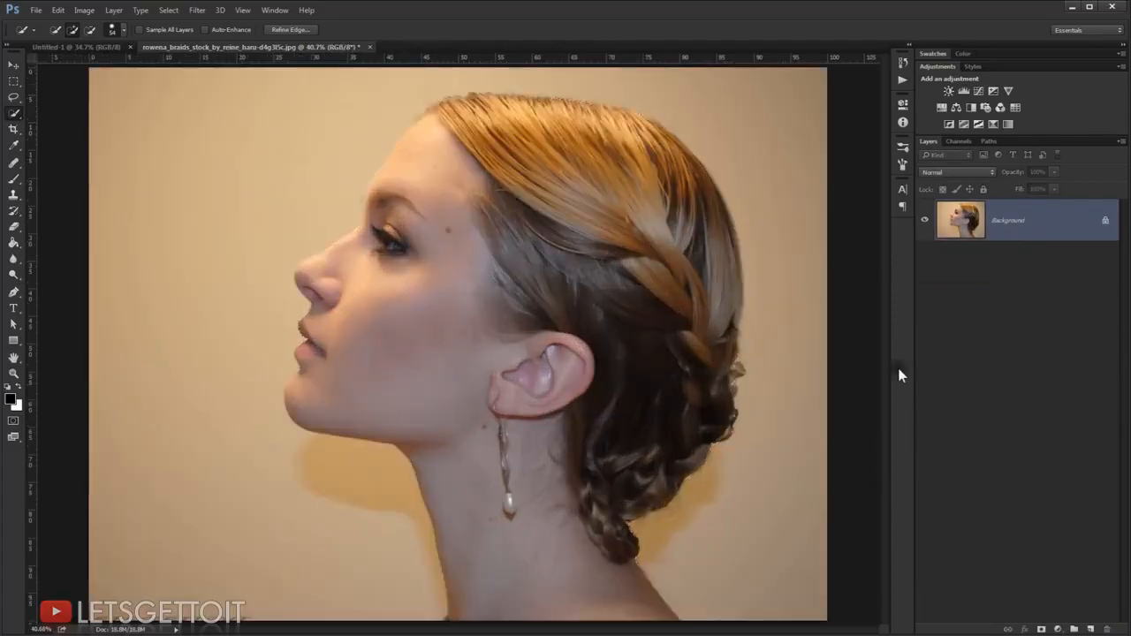
key(ctrl+1)
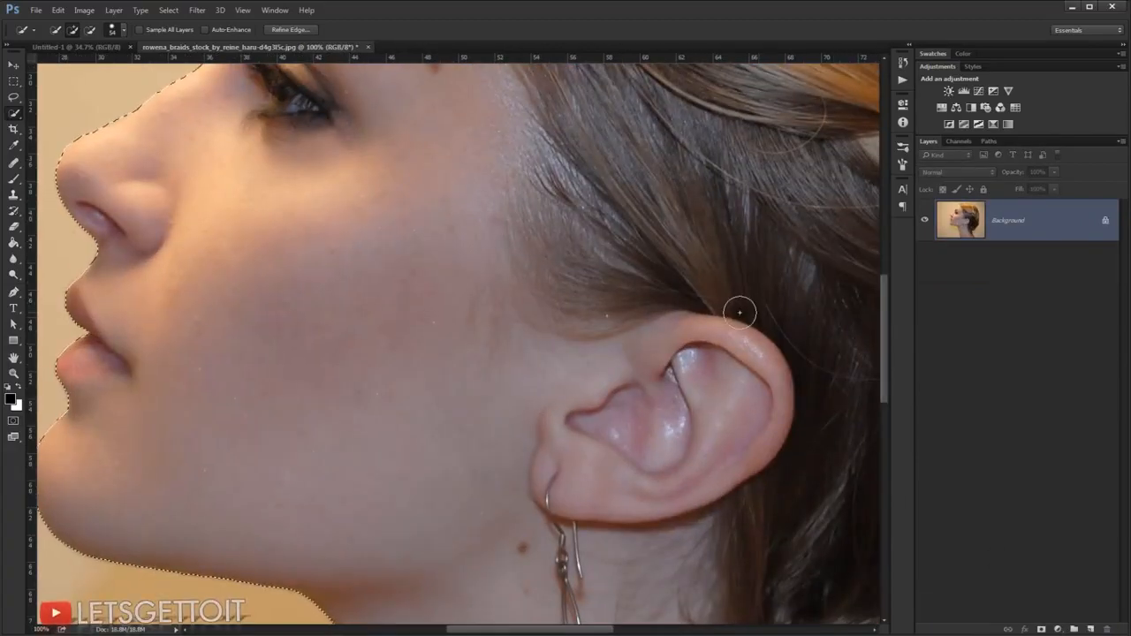
scroll(739, 313, down, 5)
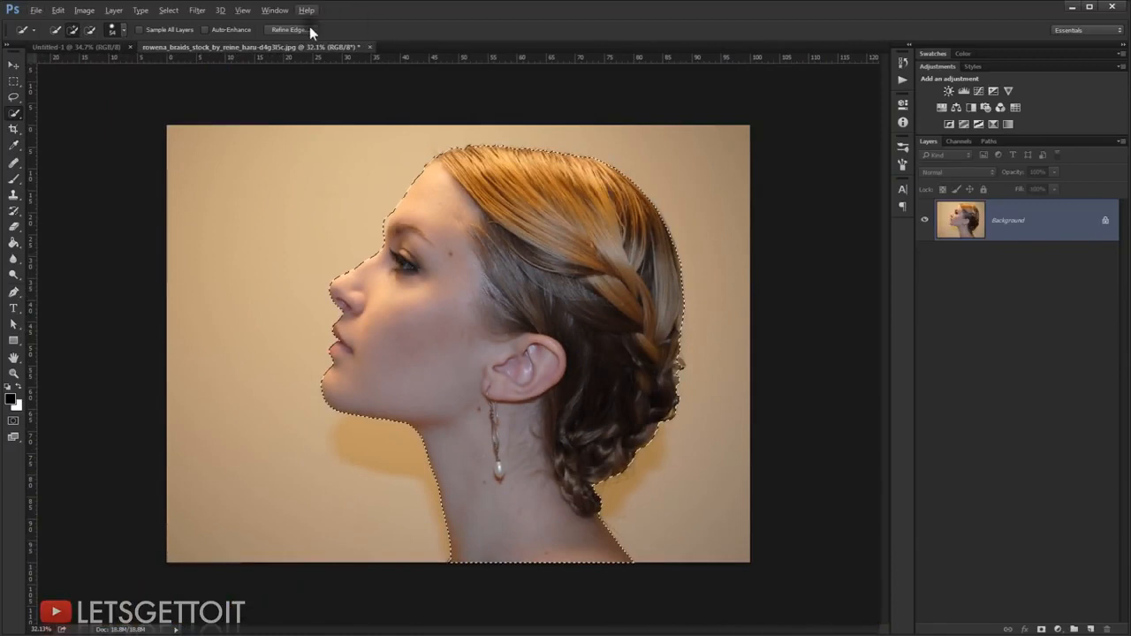
click(305, 29)
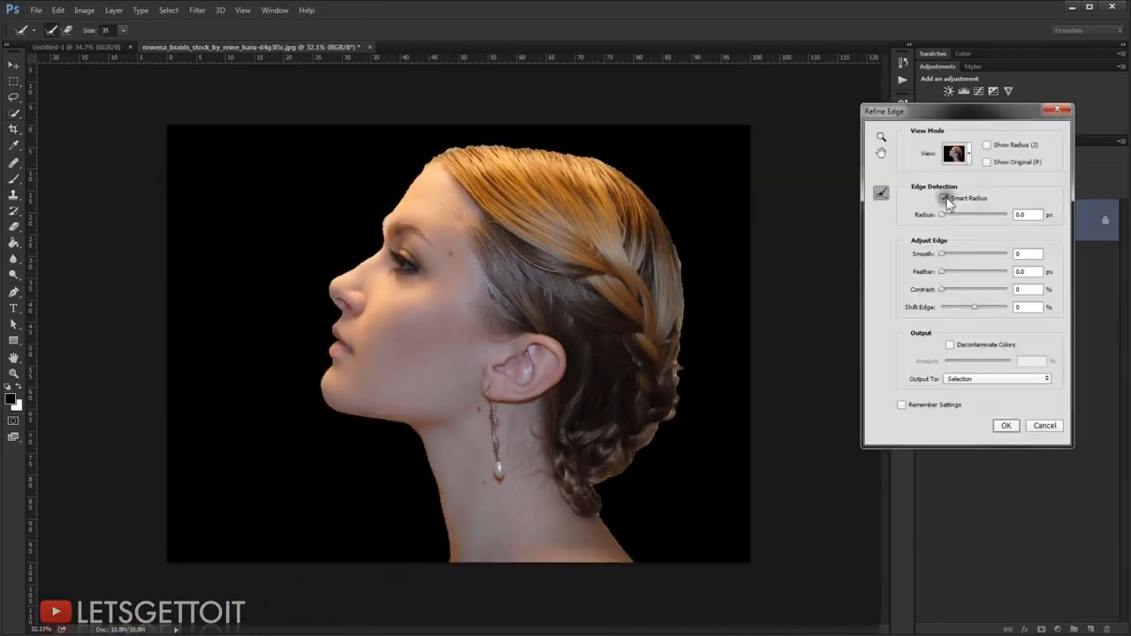
alt+right_click(469, 154)
mouse_move(448, 157)
mouse_down()
mouse_move(514, 148)
mouse_move(601, 168)
mouse_up()
drag(668, 223, 681, 363)
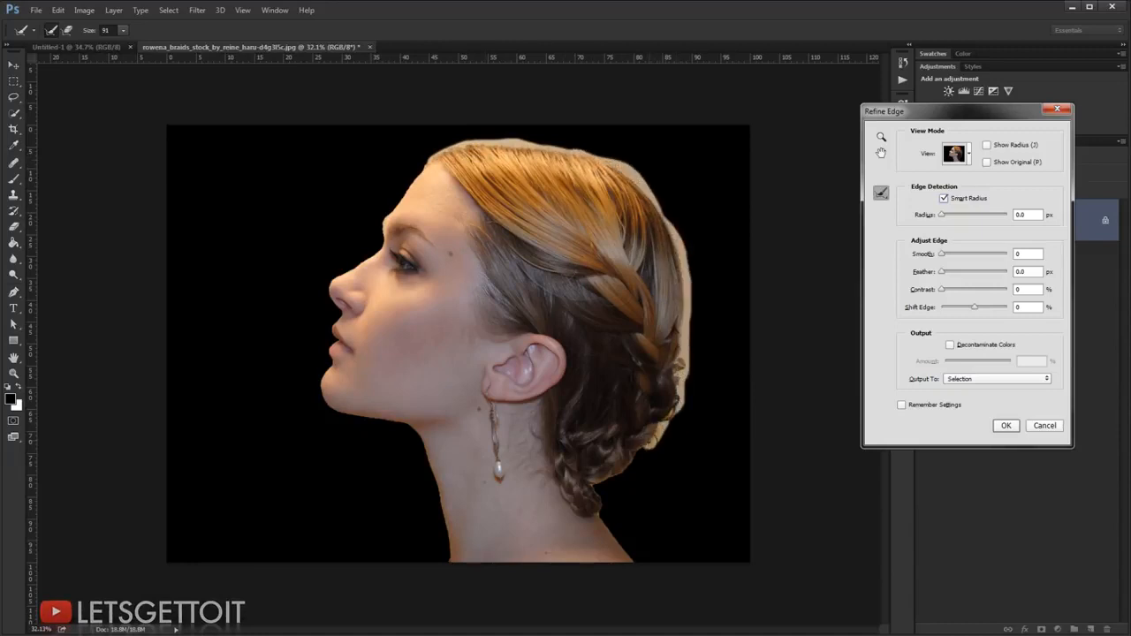
drag(607, 513, 635, 552)
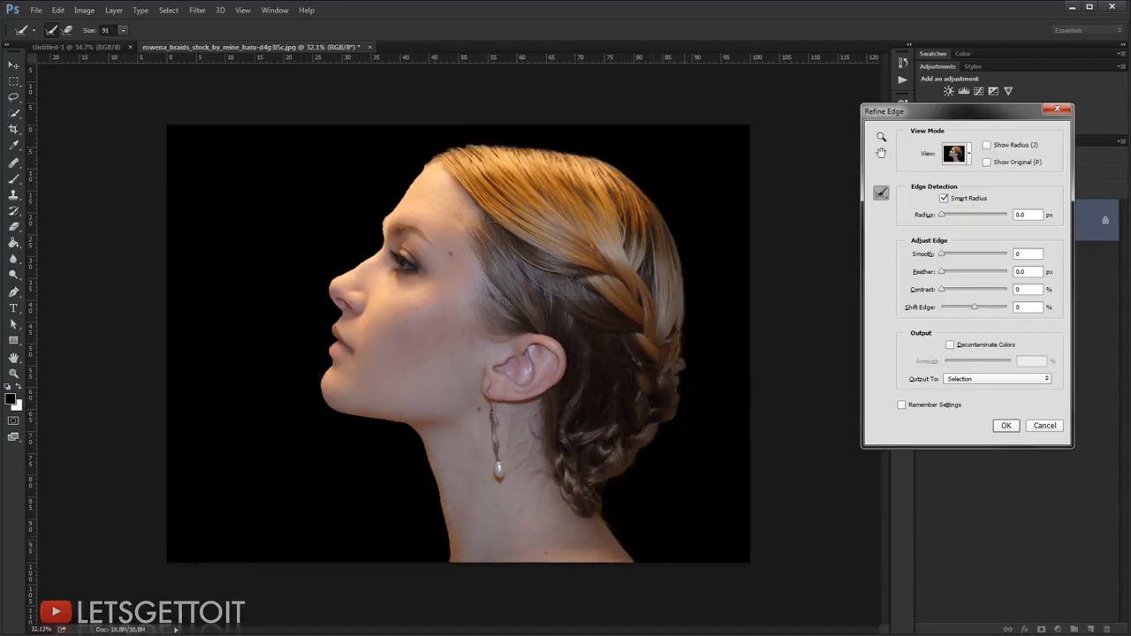
scroll(481, 276, down, 1)
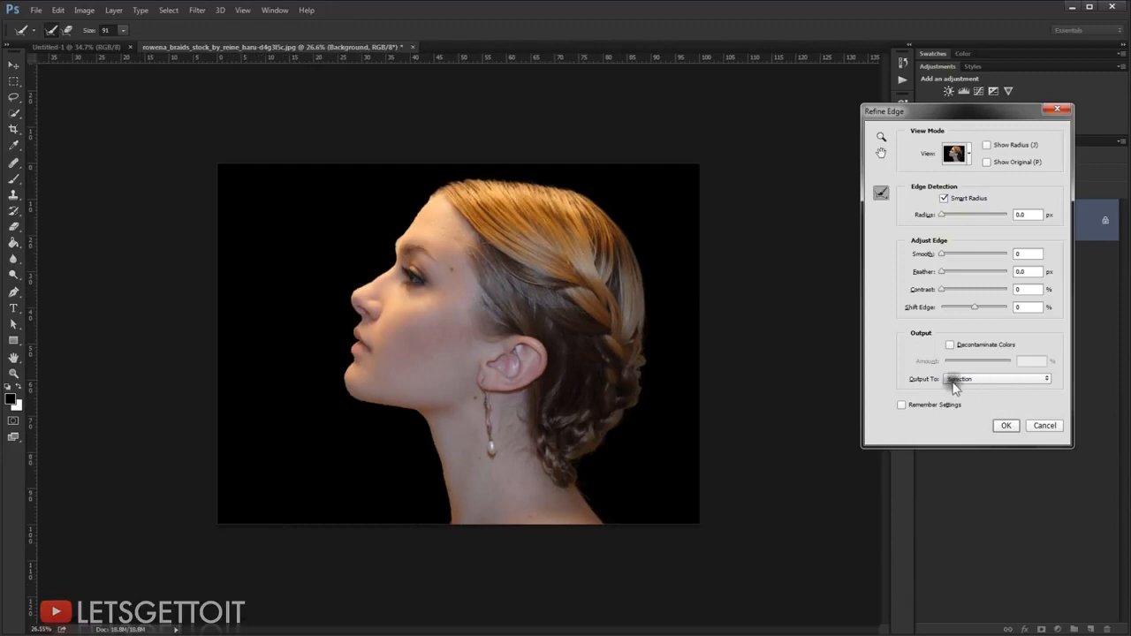
click(1008, 426)
Add a layer mask from the selection to hide the portrait's background
key(v)
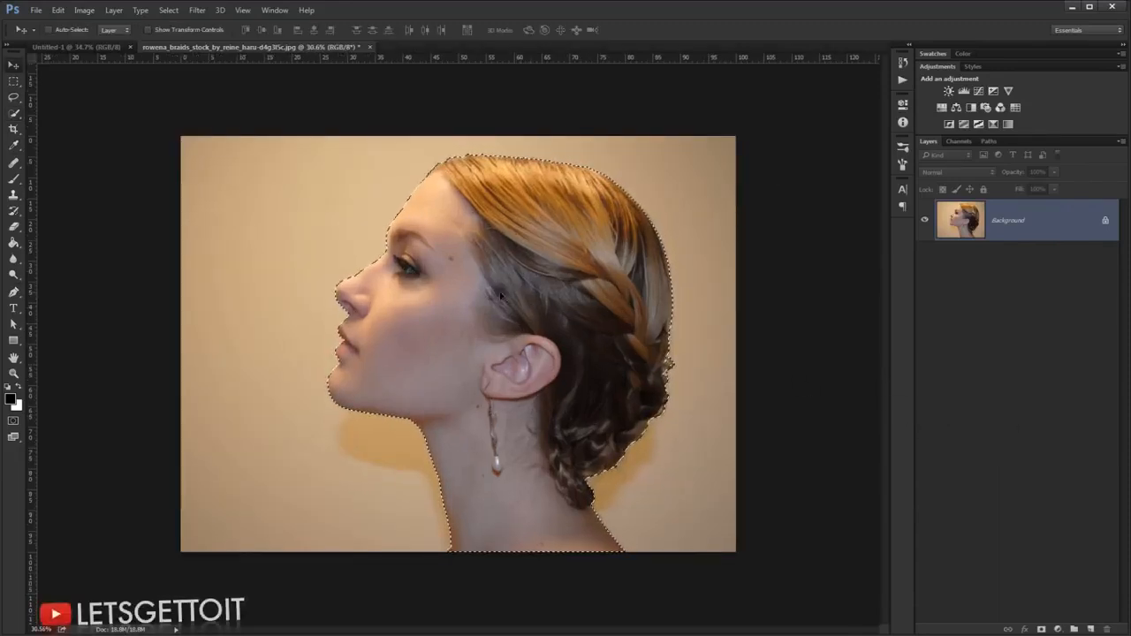
click(1042, 629)
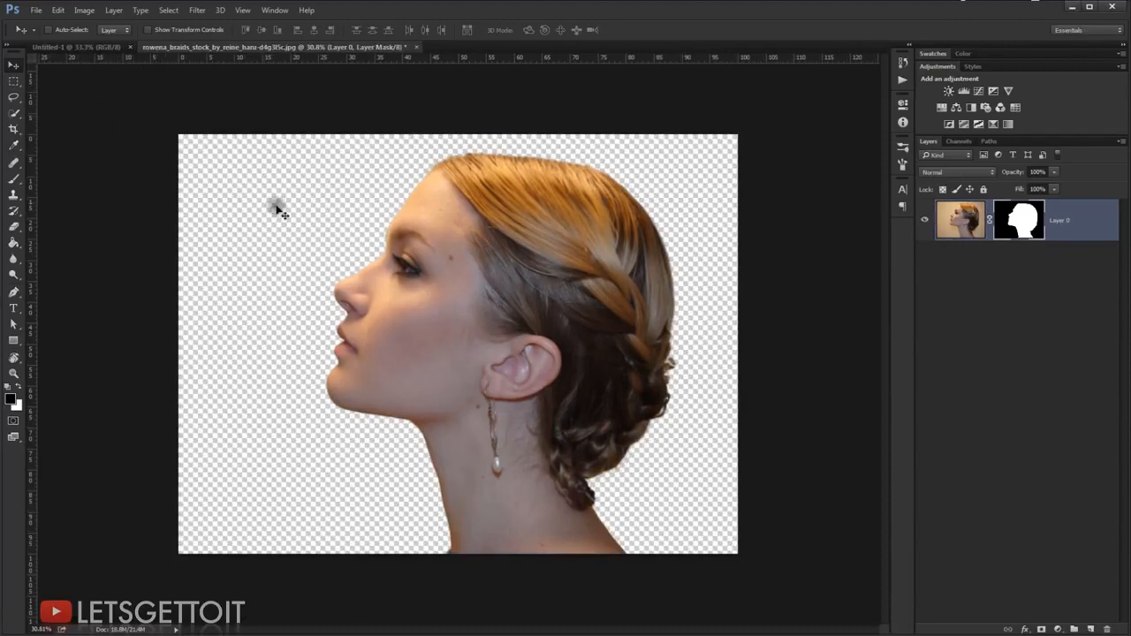
Move the masked portrait into the Untitled-1 document and convert its layer to a smart object
drag(425, 225, 449, 244)
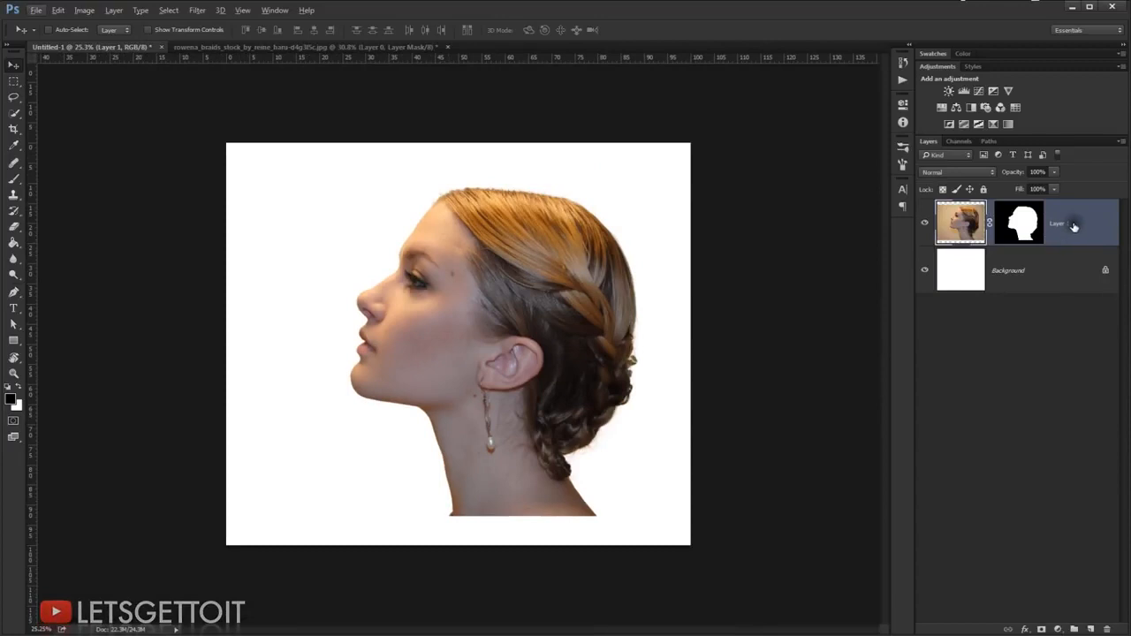
right_click(1074, 227)
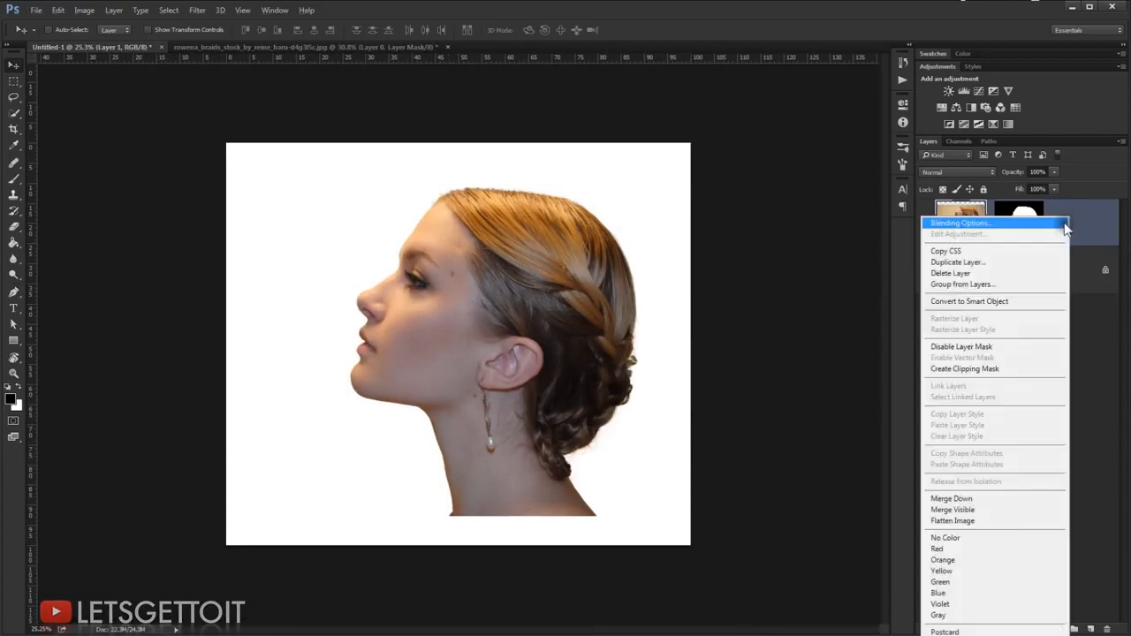
click(1057, 301)
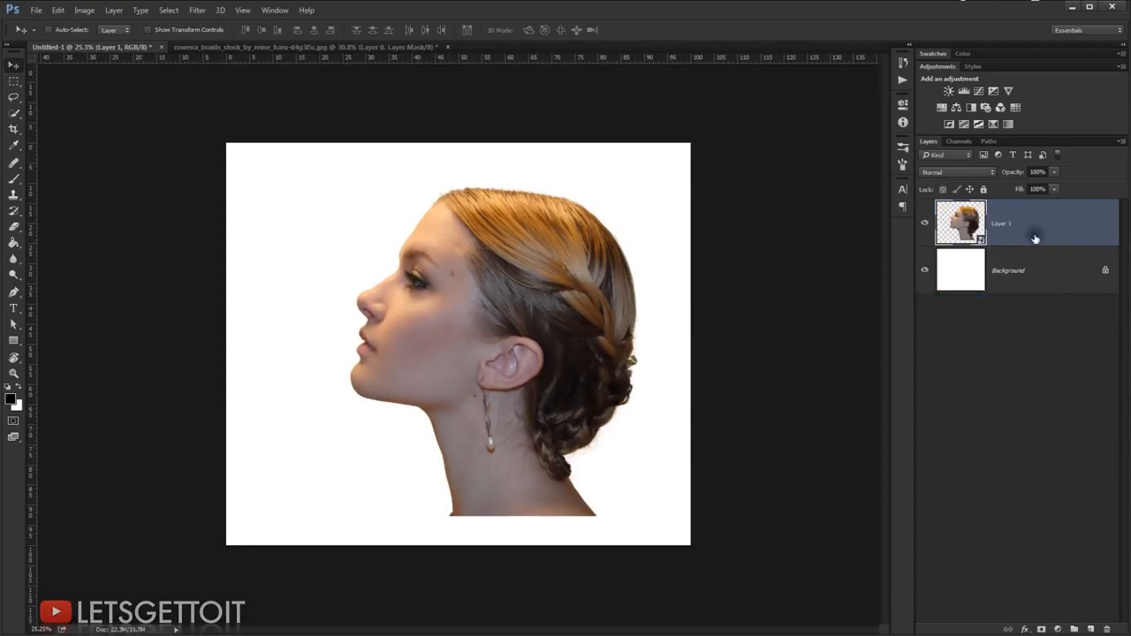
Transform the portrait layer: scale it down proportionally to about 57%, move it to the canvas centre, and flip it horizontally
key(ctrl+t)
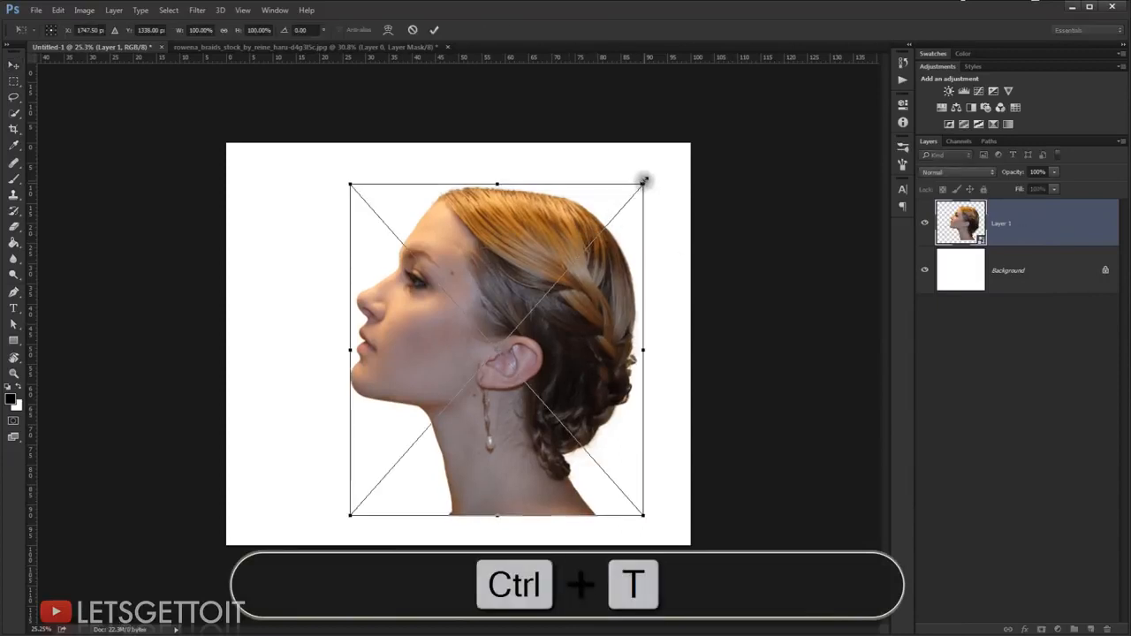
drag(644, 182, 567, 284)
drag(532, 337, 503, 320)
drag(535, 404, 556, 431)
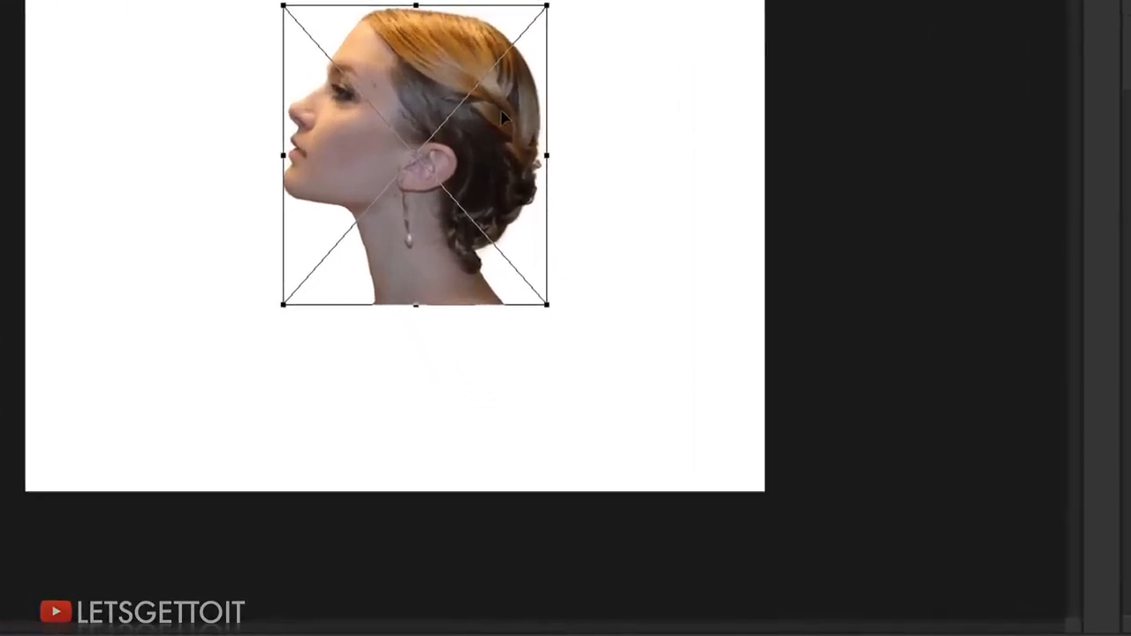
right_click(525, 306)
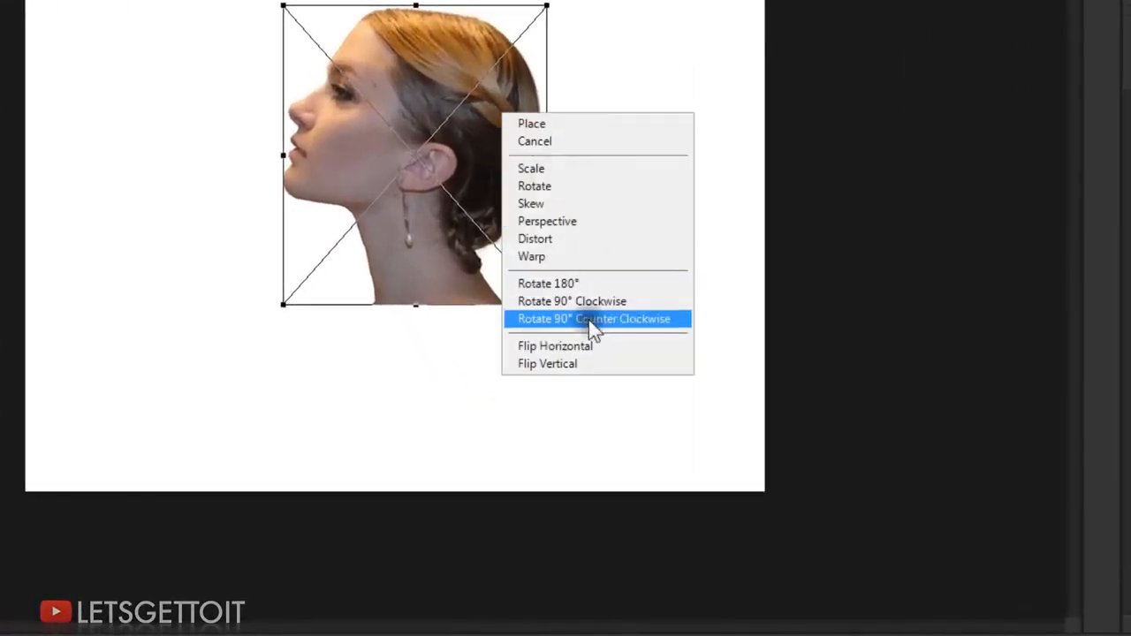
click(573, 347)
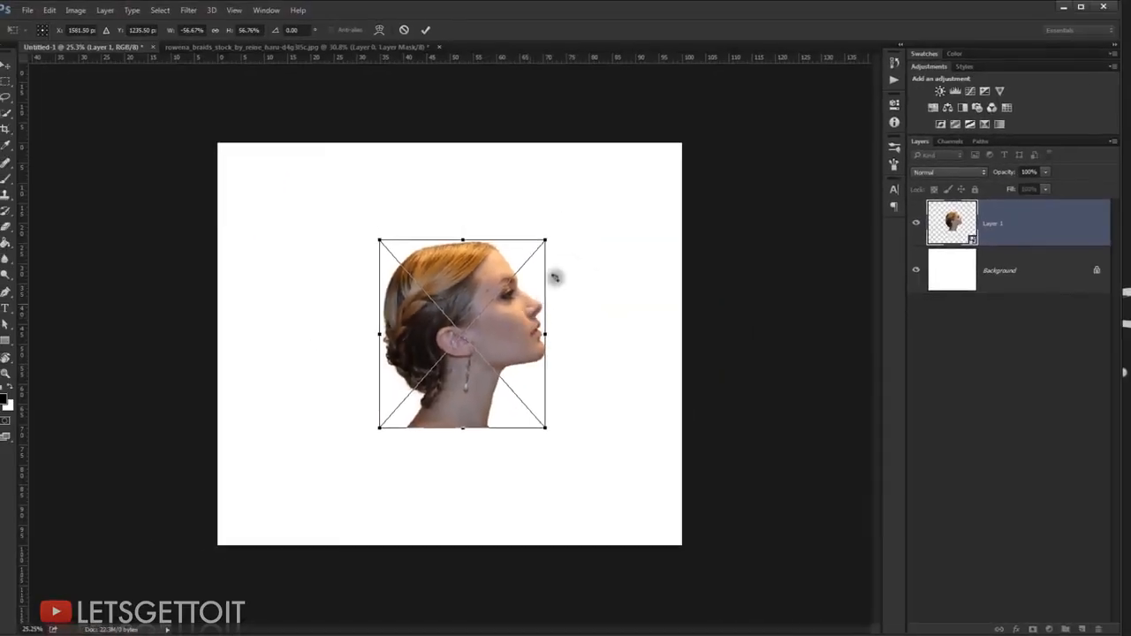
Rotate the portrait 30° clockwise, nudge it slightly towards the face side, and apply the transformation
drag(582, 192, 600, 270)
drag(517, 334, 531, 333)
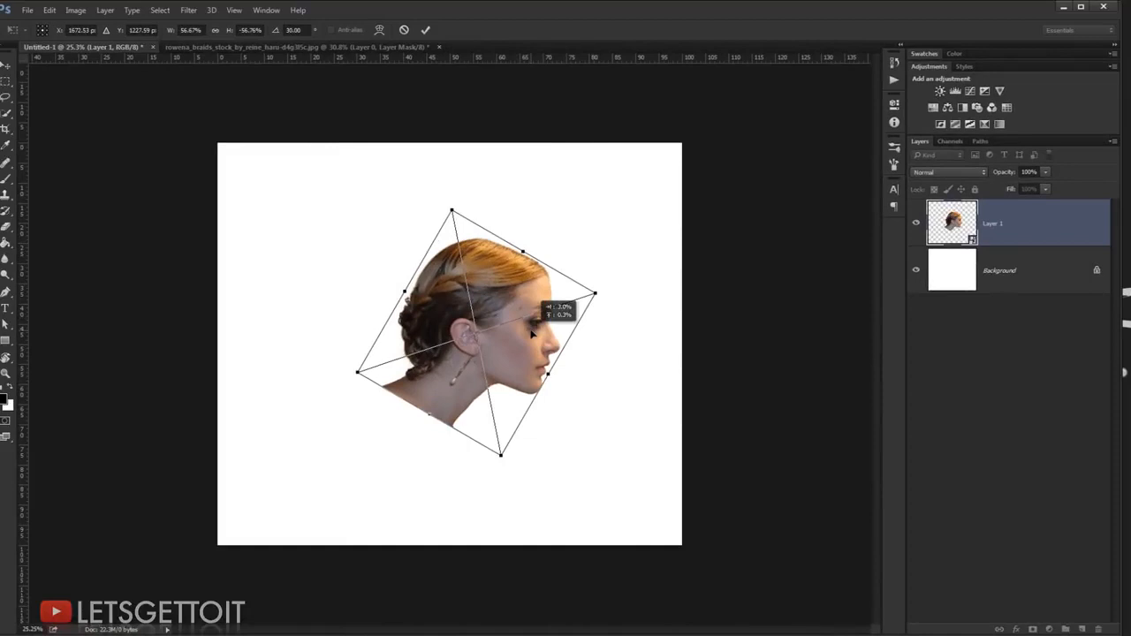
key(Return)
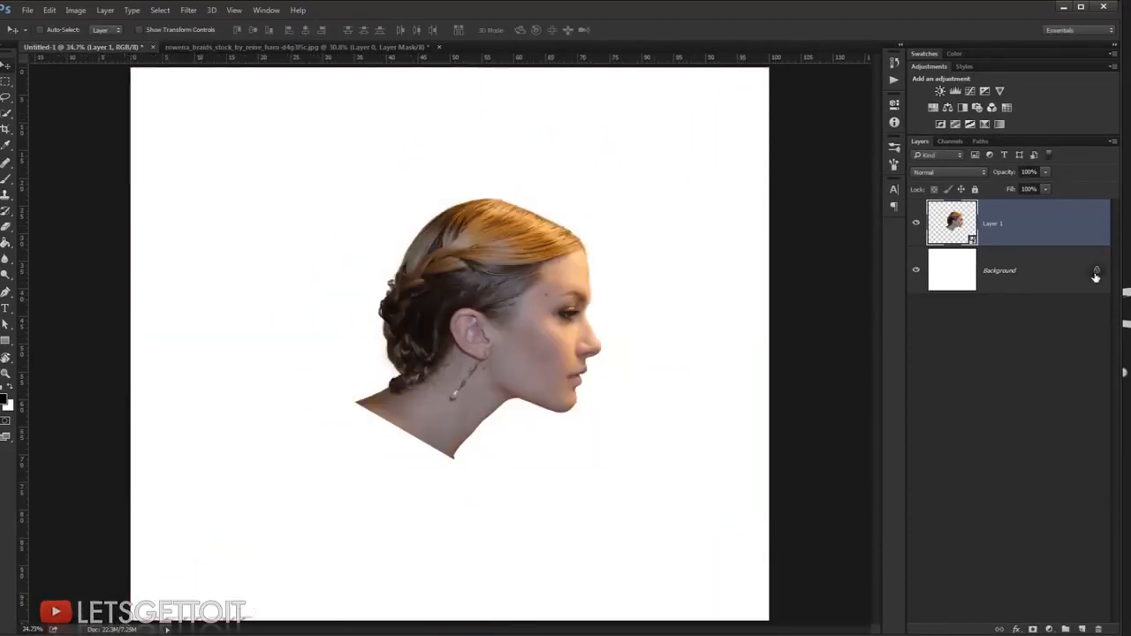
Add a Gradient Fill layer above the Background layer using the Black, White preset
click(1058, 276)
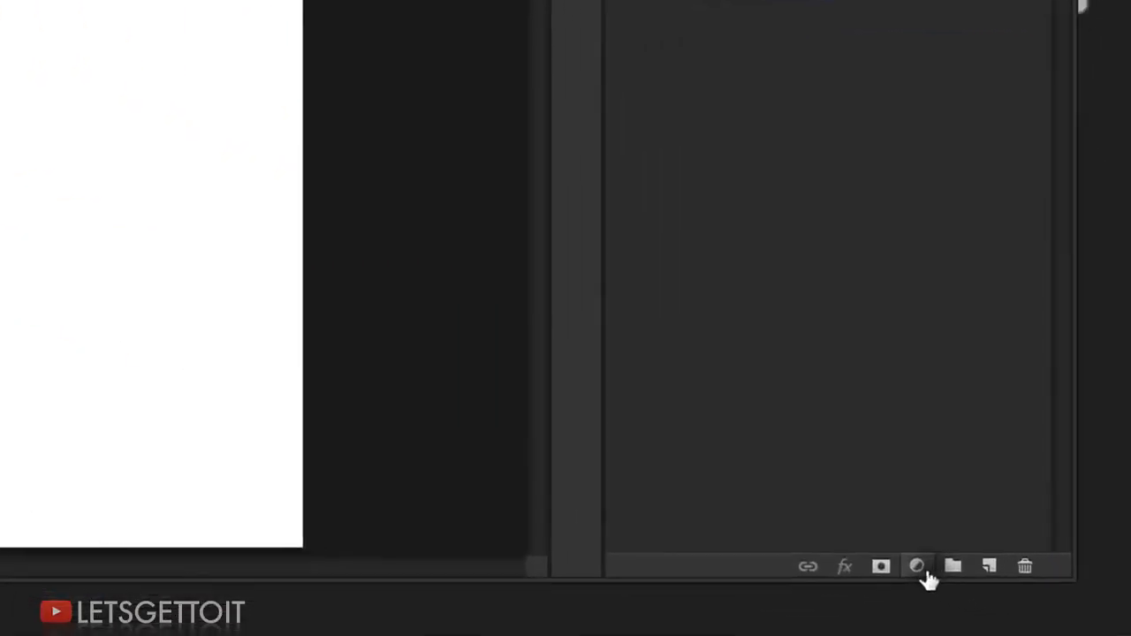
click(1049, 630)
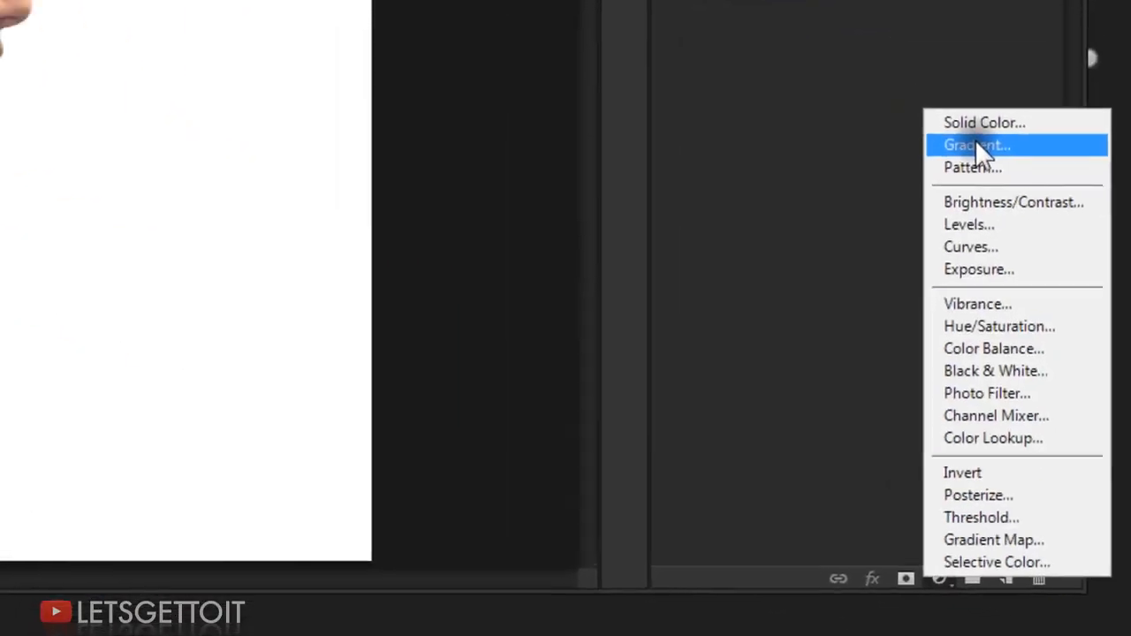
click(936, 79)
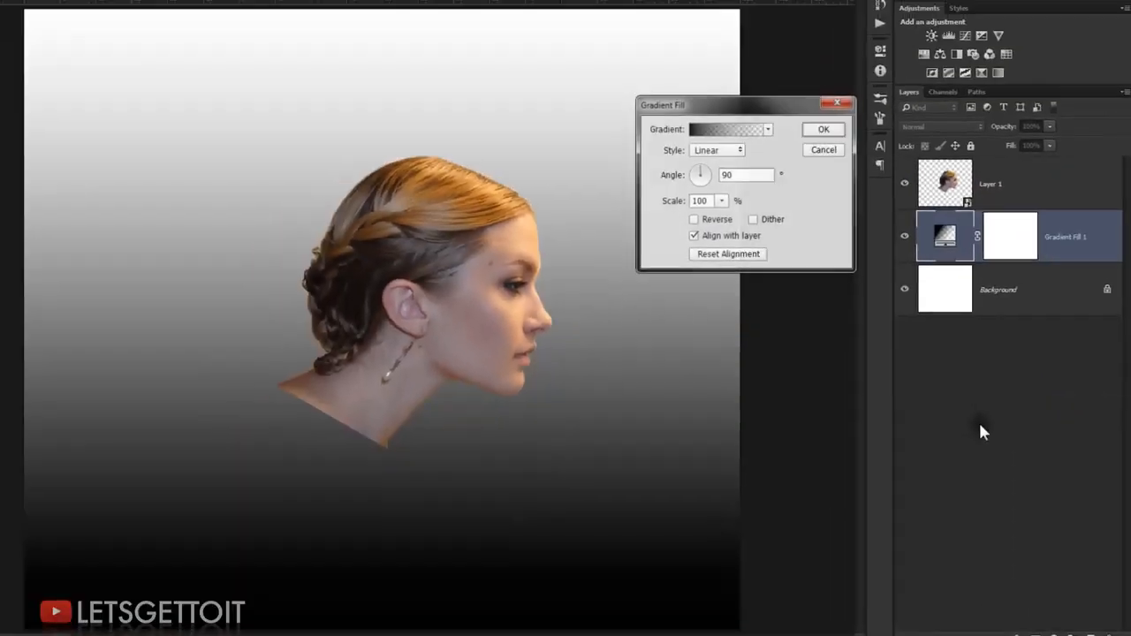
click(716, 134)
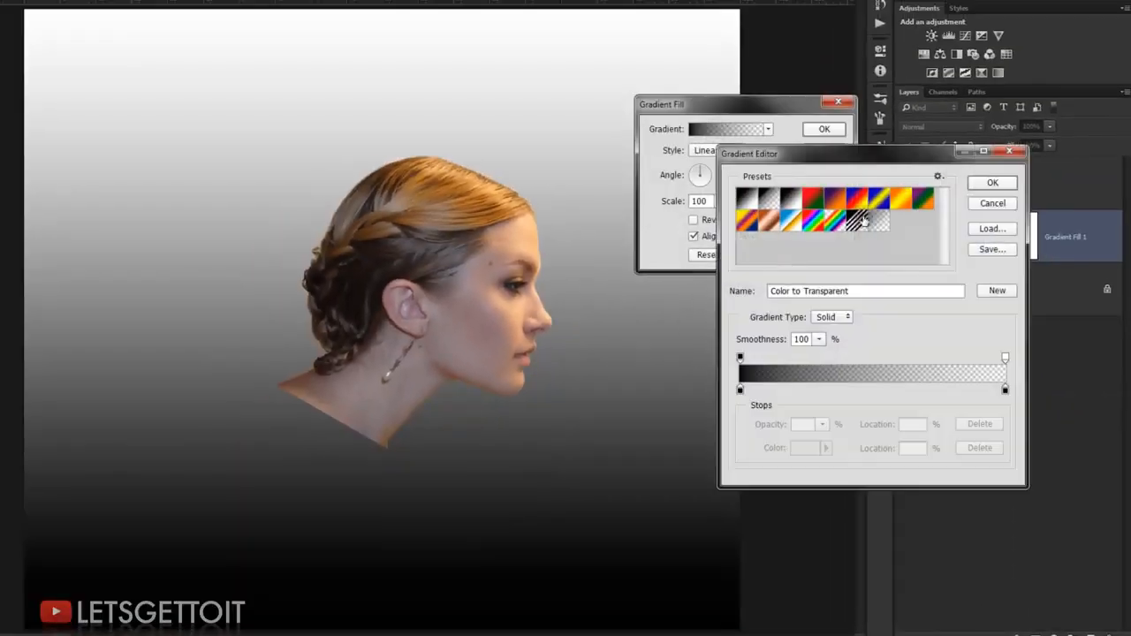
click(791, 203)
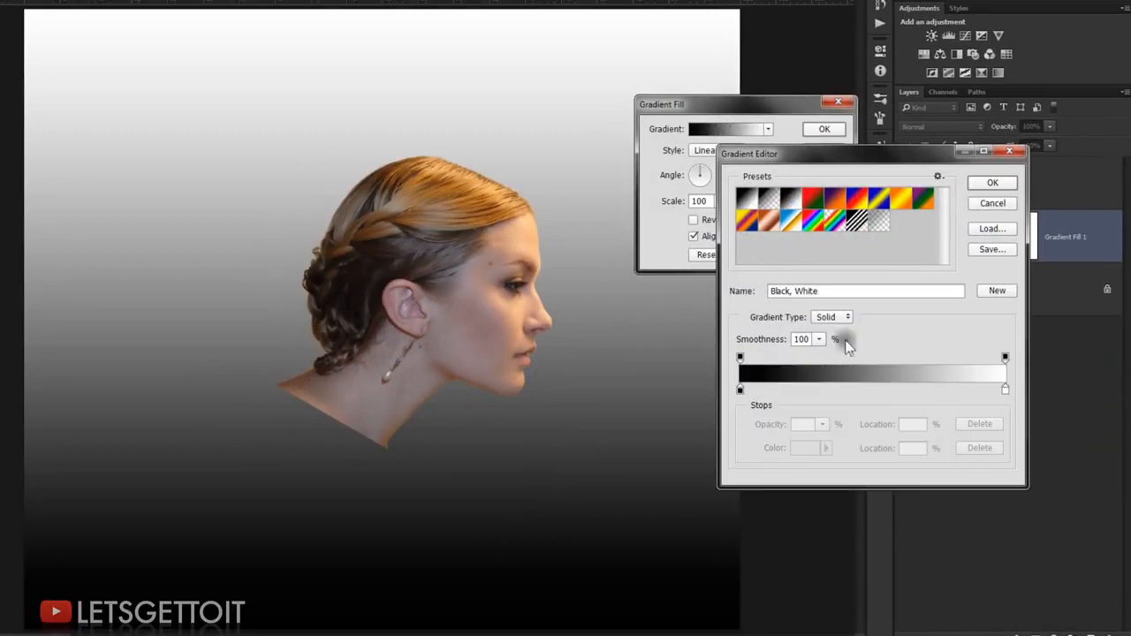
Change the gradient's black colour stop to a neutral grey with 50% brightness and accept the gradient
click(740, 390)
double_click(741, 390)
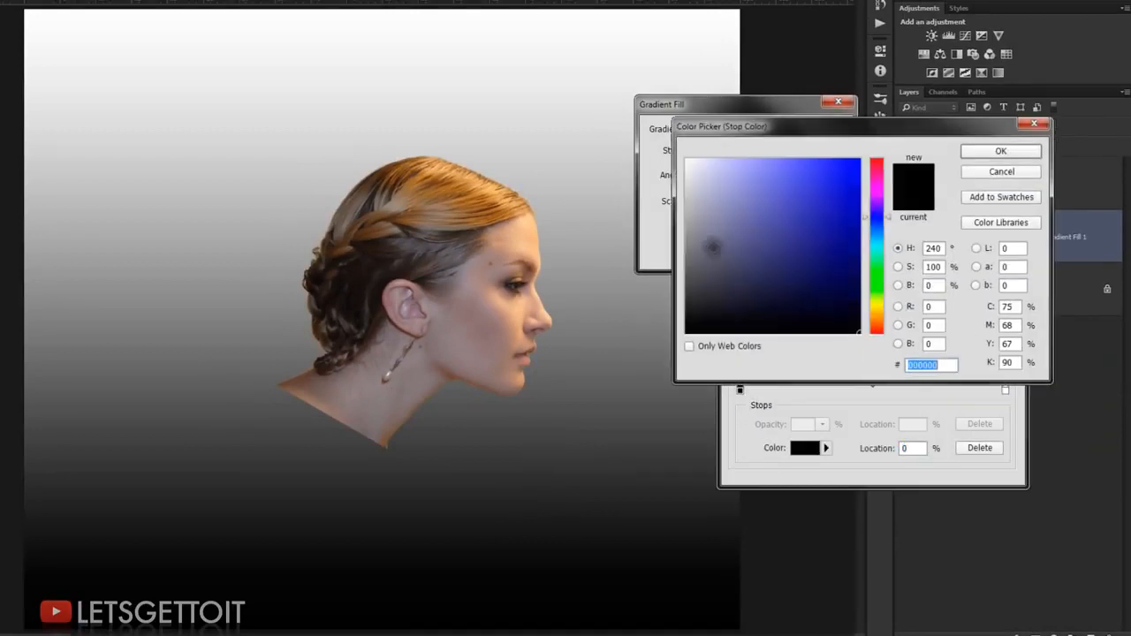
click(686, 240)
drag(686, 241, 683, 248)
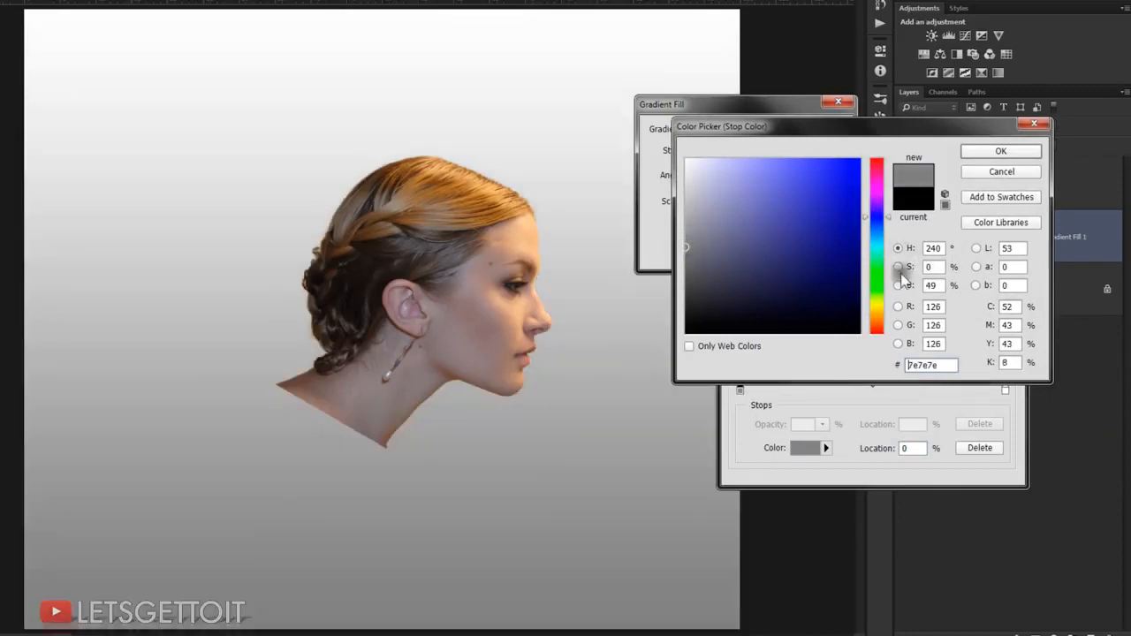
drag(942, 286, 886, 284)
text(50)
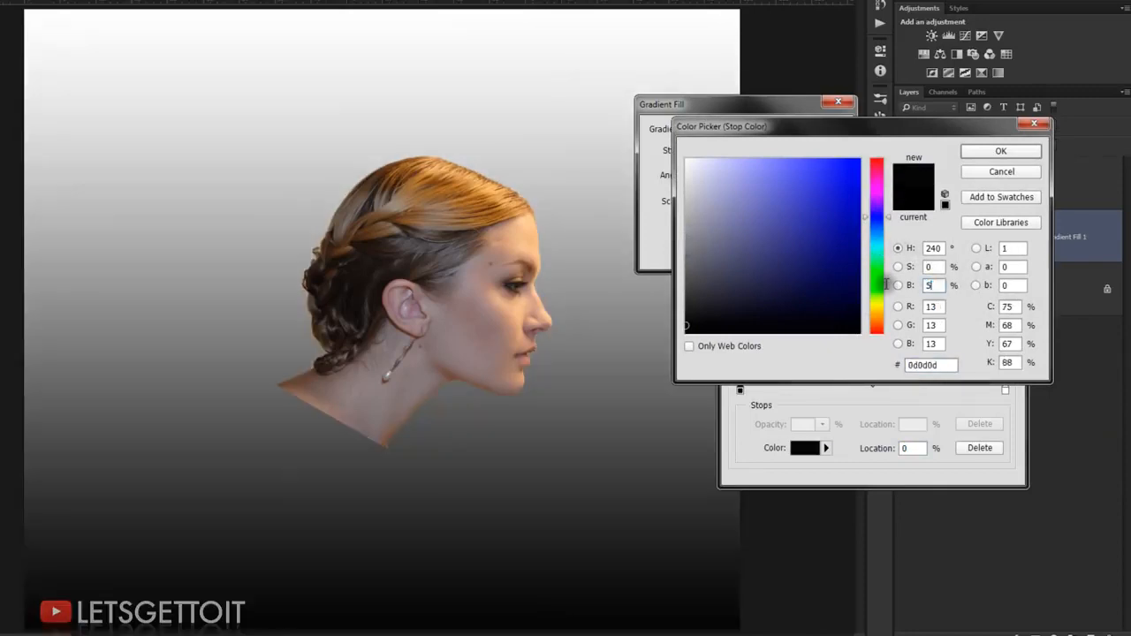
click(1003, 155)
click(992, 183)
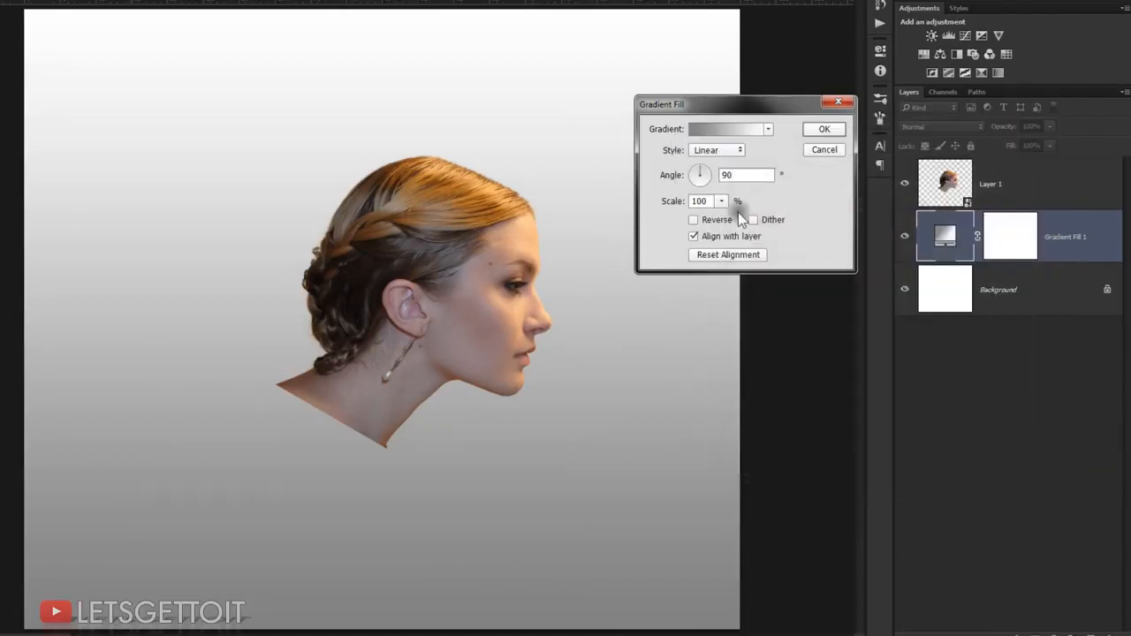
Set the gradient fill to Radial style, reversed, with 180% scale and a 45° angle, and apply it
click(712, 151)
click(709, 170)
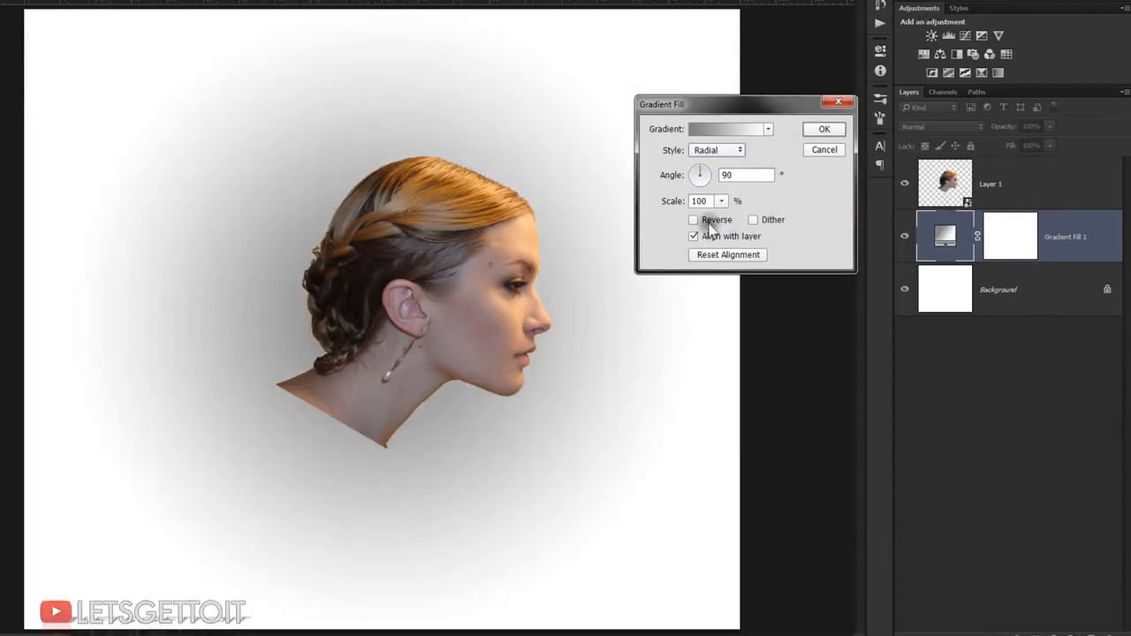
click(694, 220)
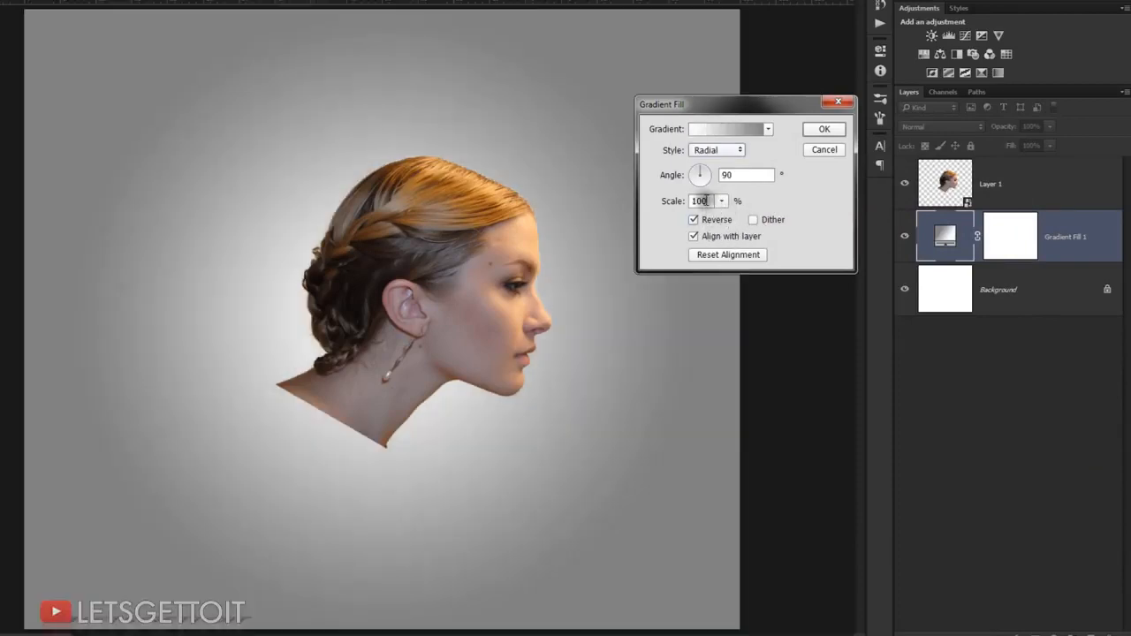
double_click(707, 200)
text(180)
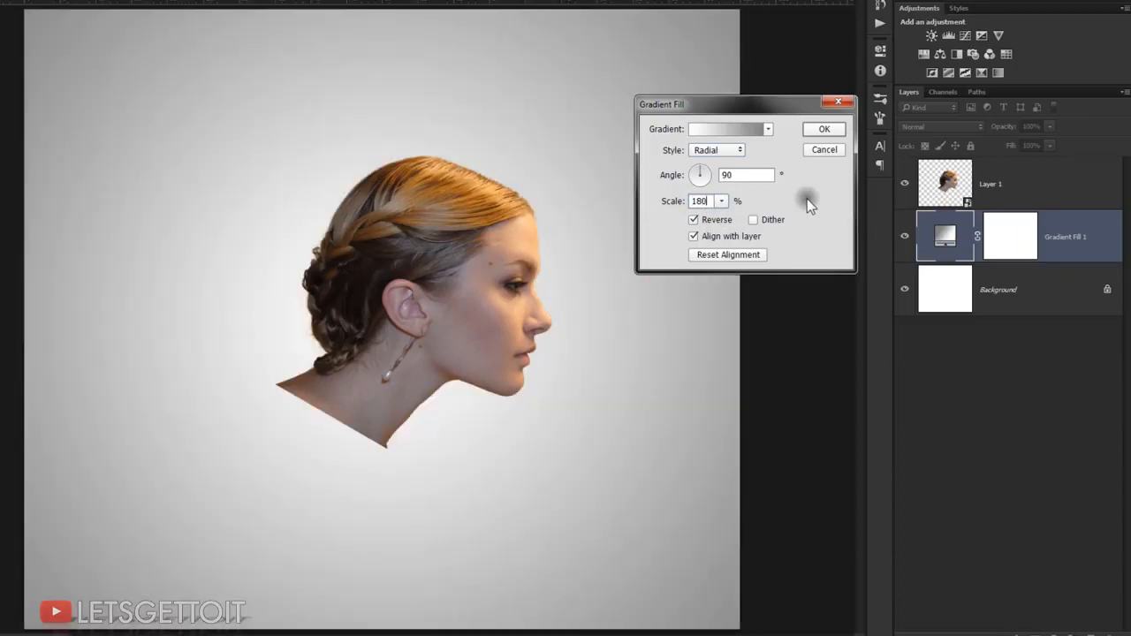
double_click(735, 175)
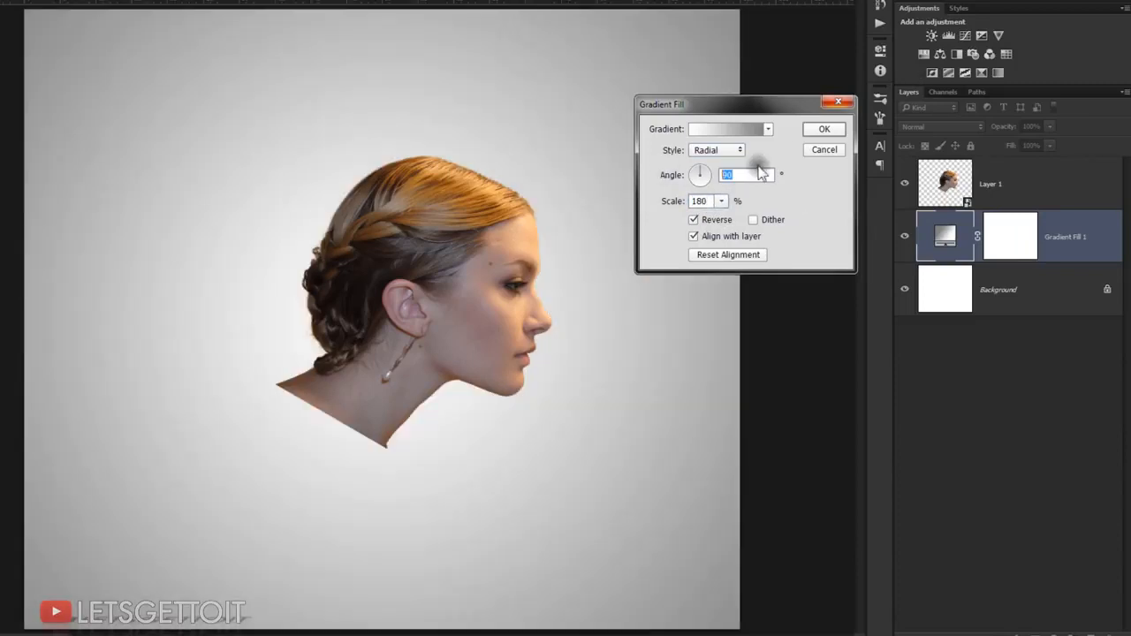
text(45)
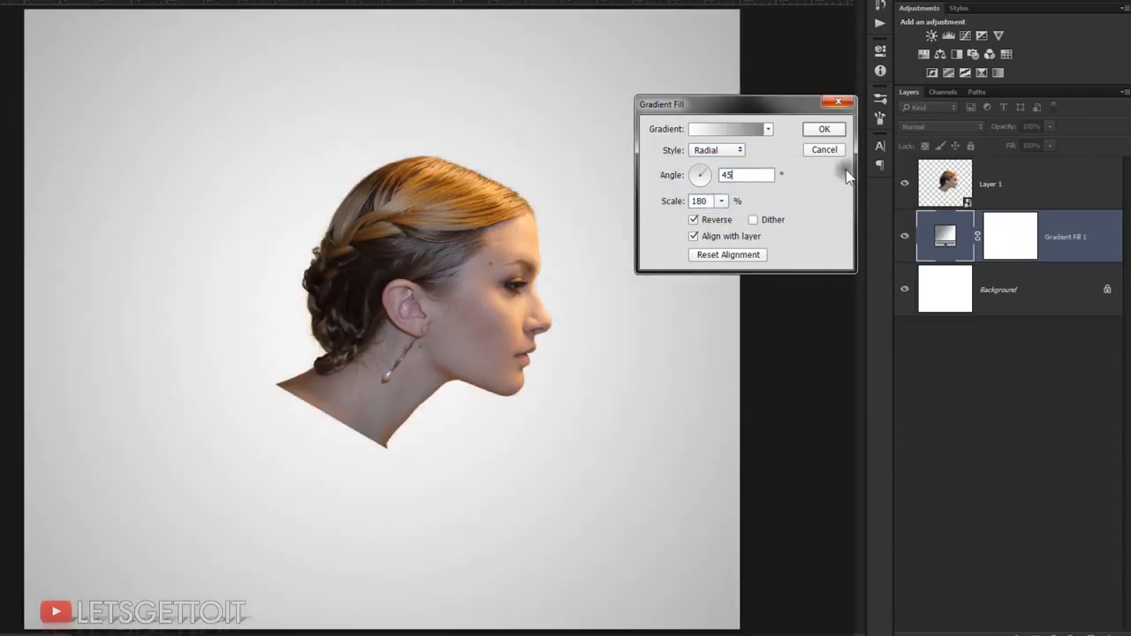
click(824, 130)
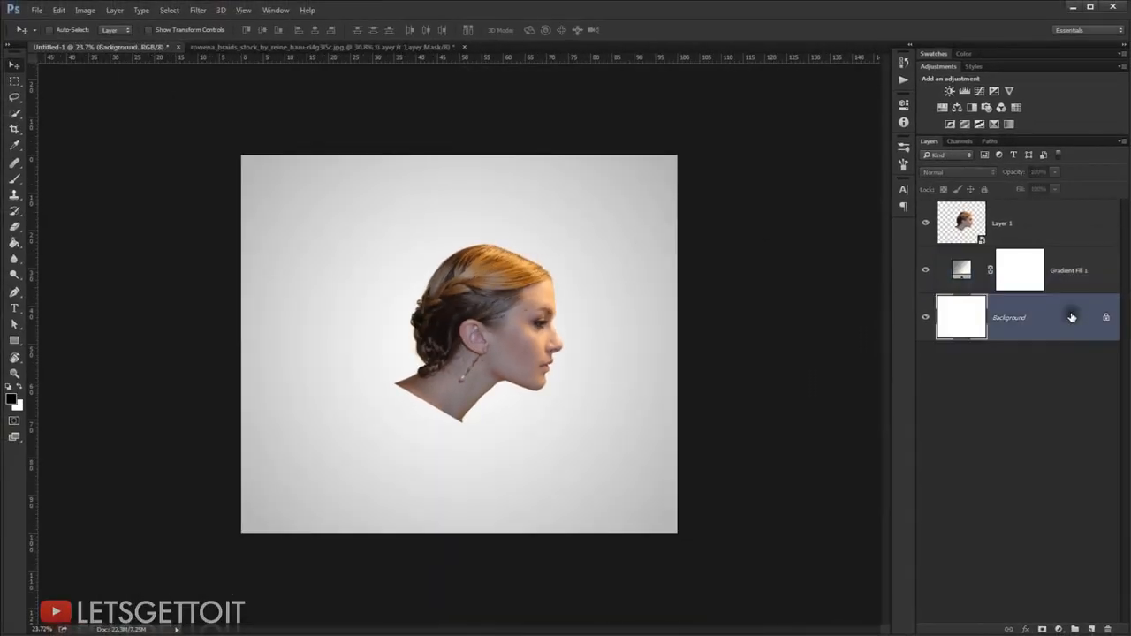
Delete the white Background layer and duplicate the portrait's Layer 1
key(Delete)
click(980, 238)
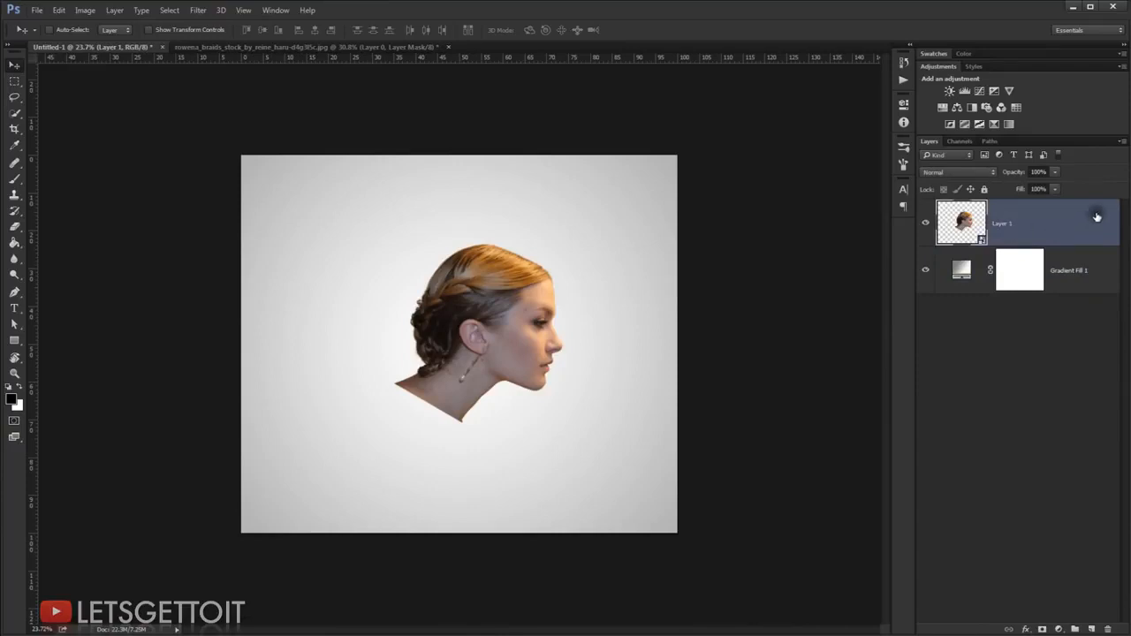
key(ctrl+j)
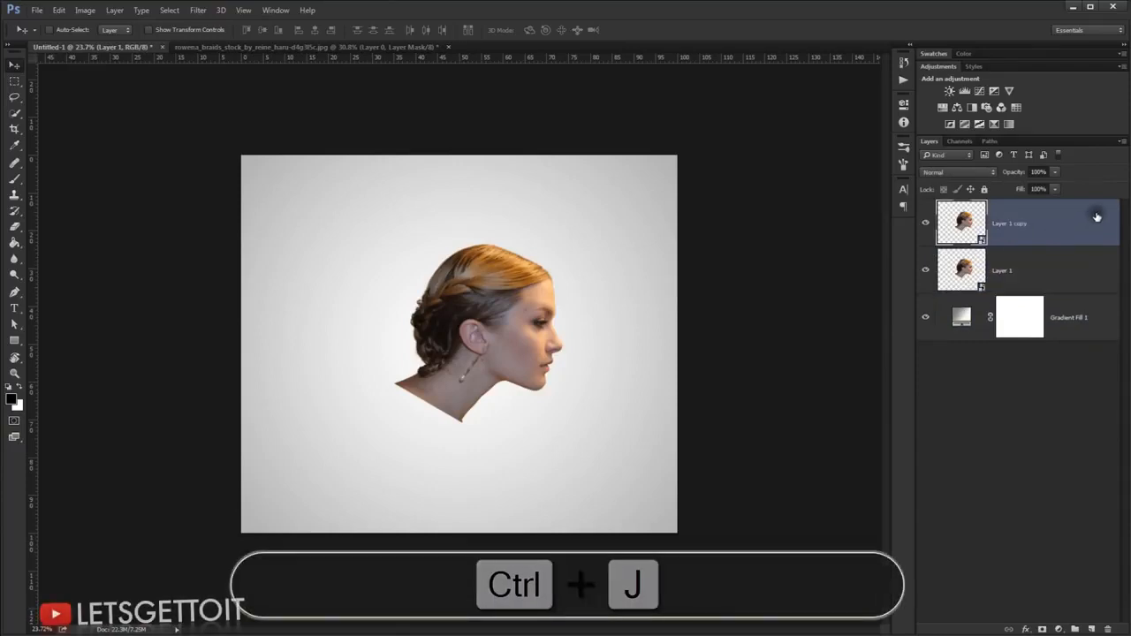
Rename the duplicated portrait layer Liquify and hide it
double_click(1022, 224)
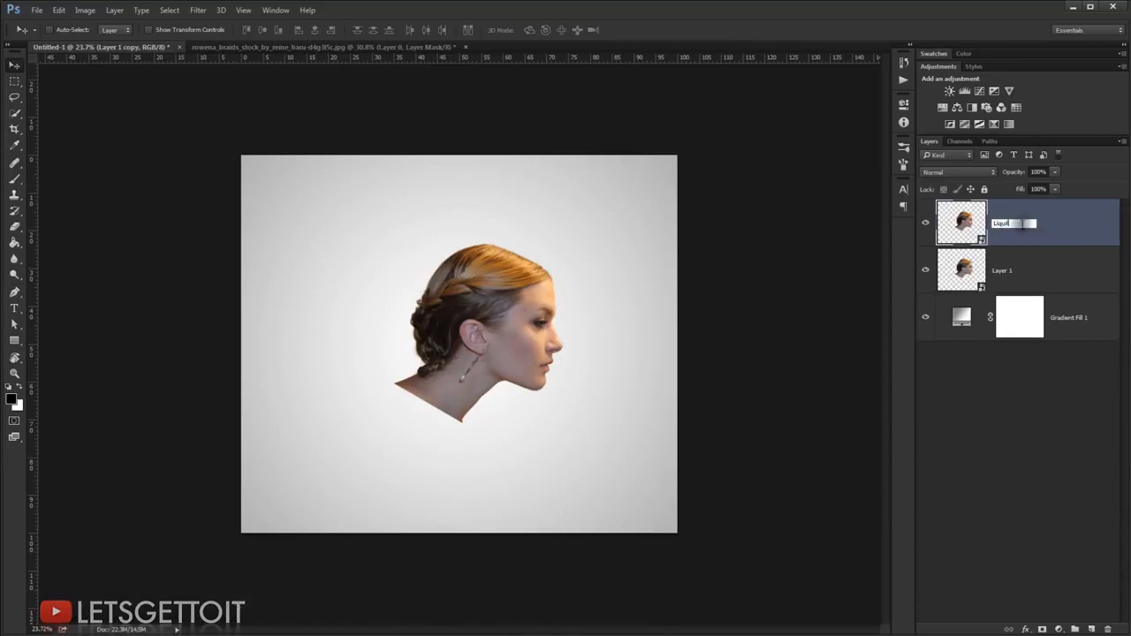
key(Return)
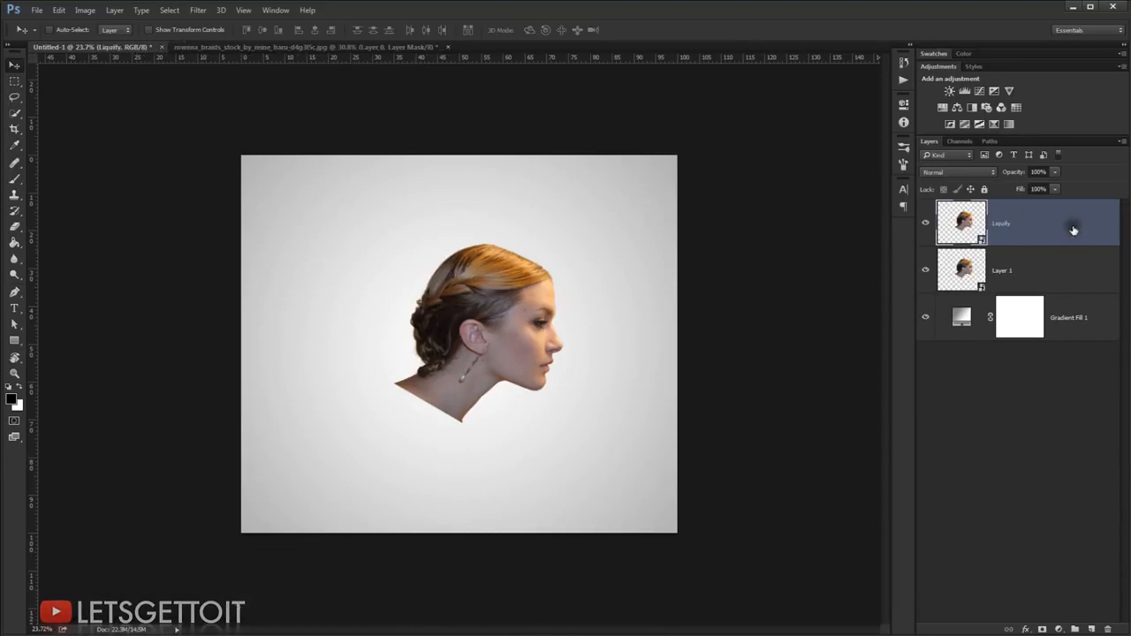
click(926, 228)
Add a Gradient Map adjustment layer above Layer 1 with the black-to-white gradient and clip it to the portrait
click(1050, 276)
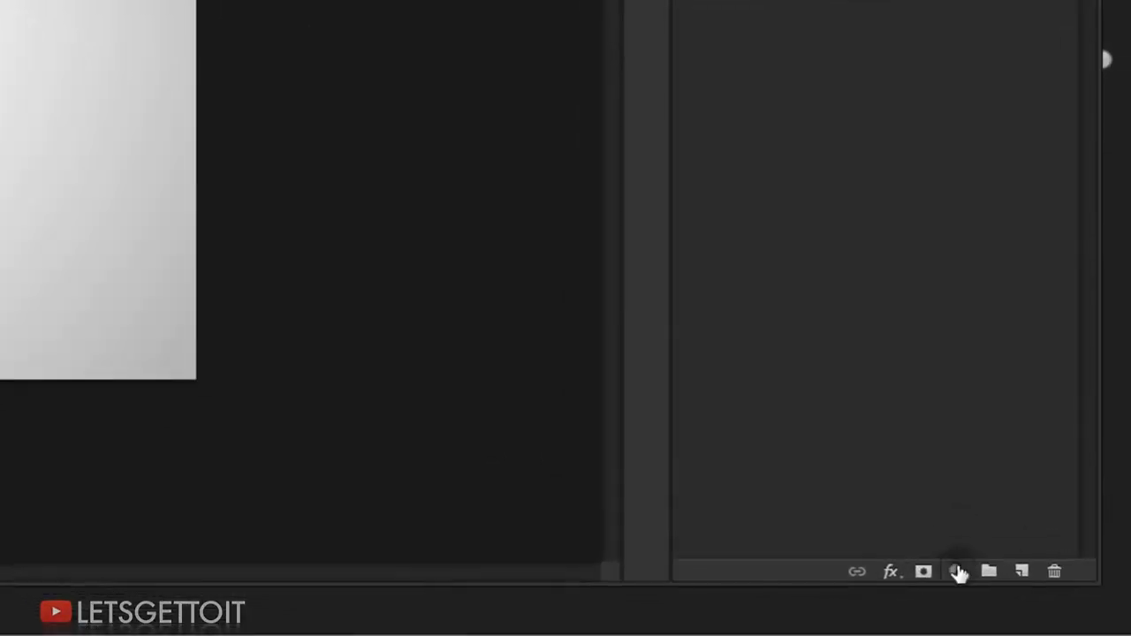
click(1058, 629)
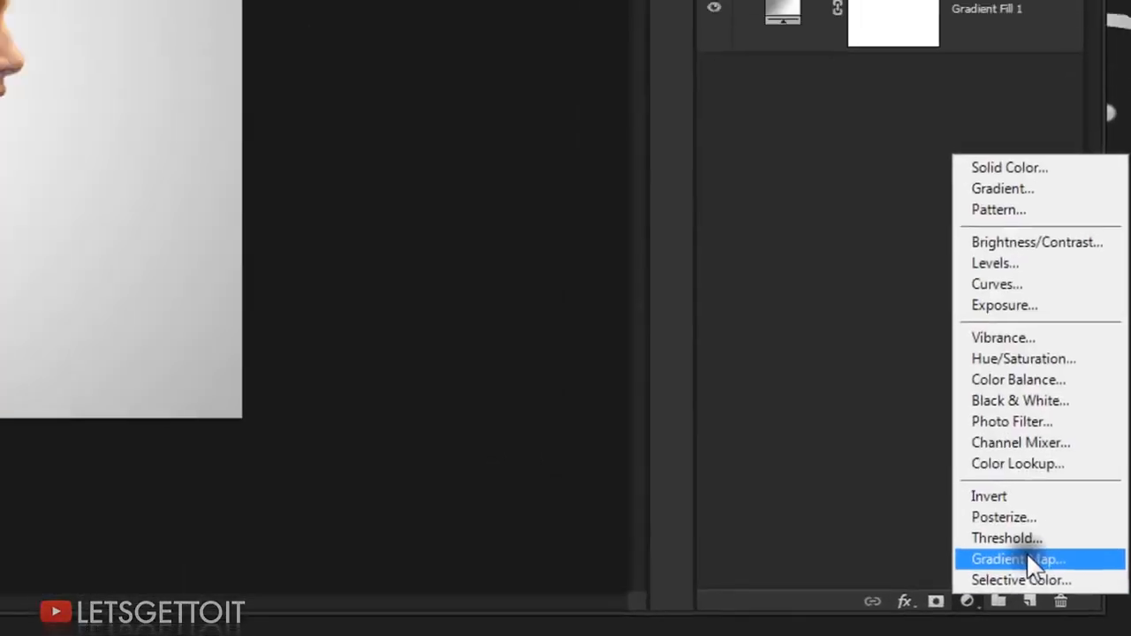
click(1045, 525)
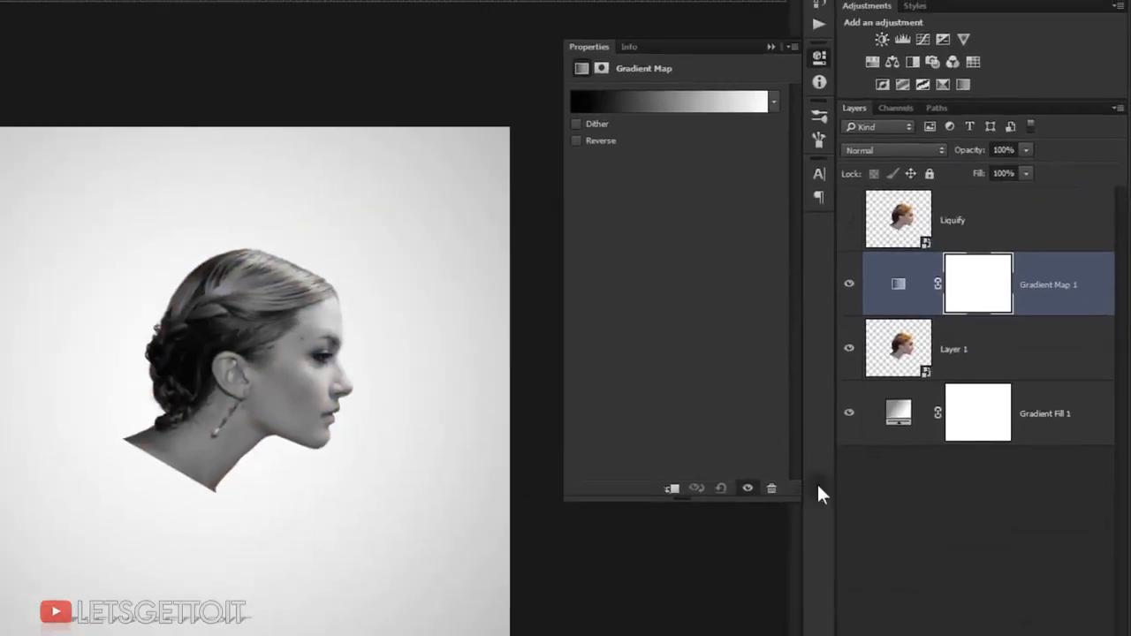
click(771, 46)
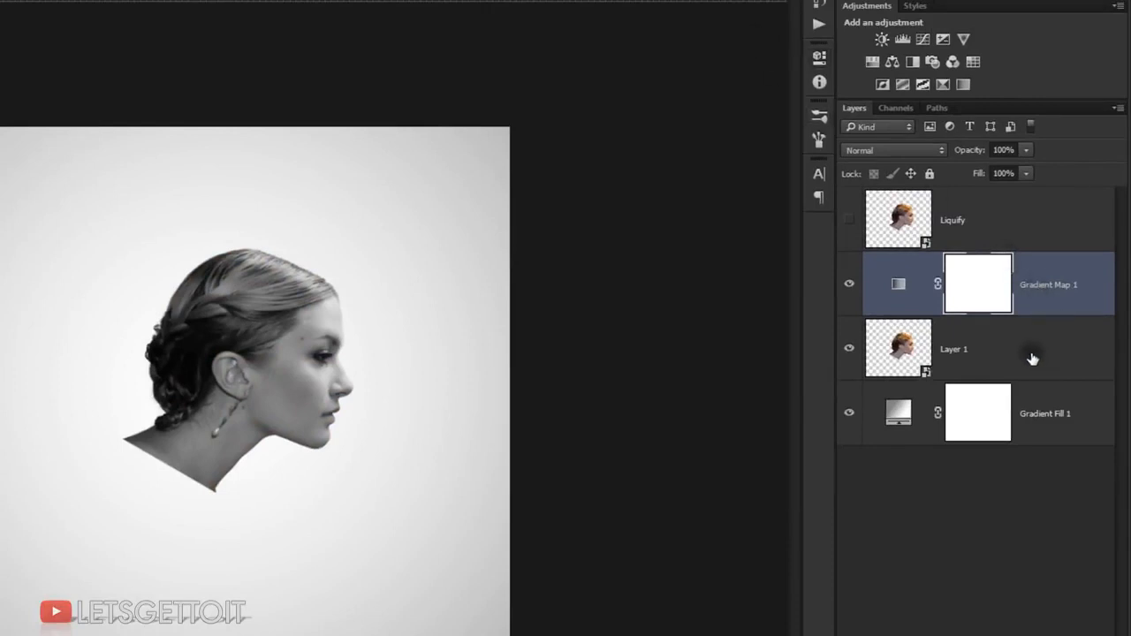
key(alt)
alt+click(1082, 311)
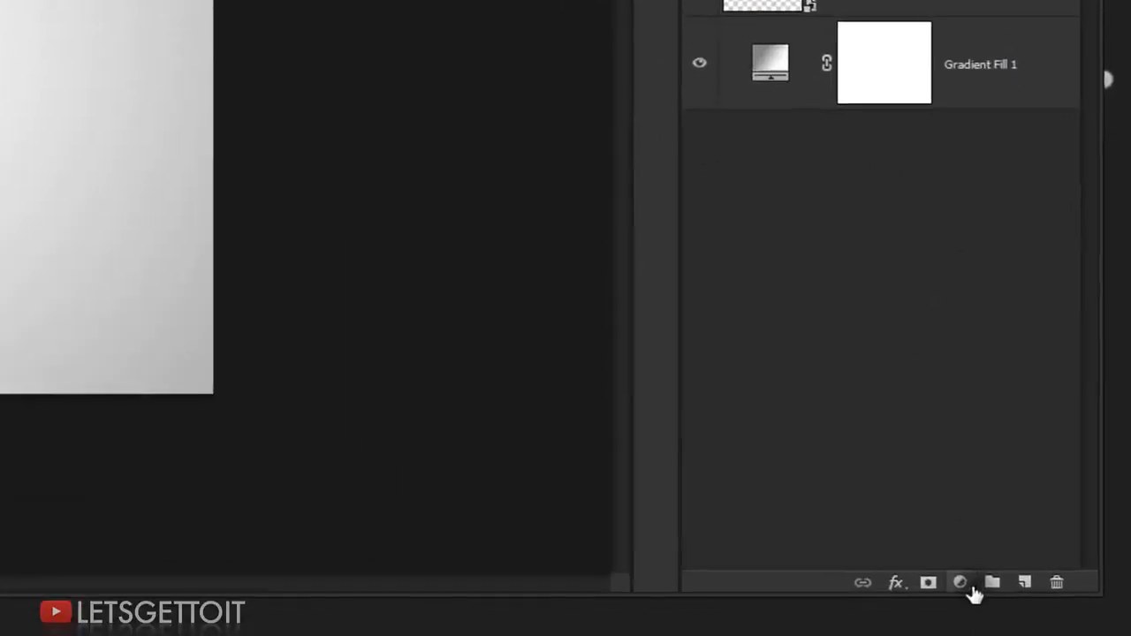
Add a Black & White adjustment clipped to Layer 1 above the Gradient Map and set its blend mode to Soft Light
click(1031, 635)
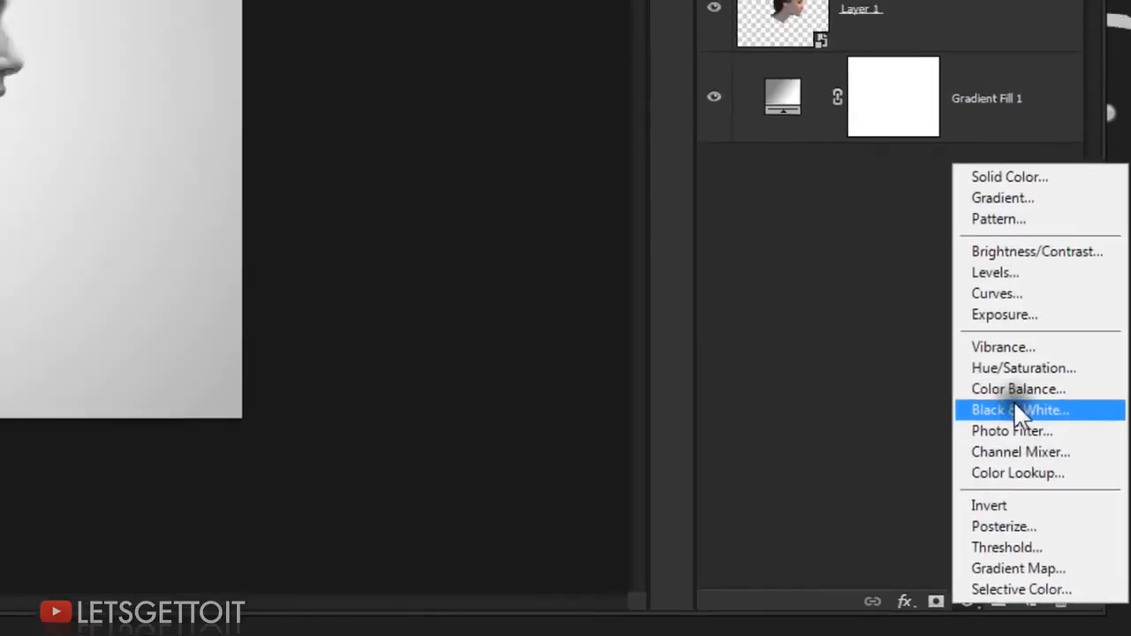
click(1012, 371)
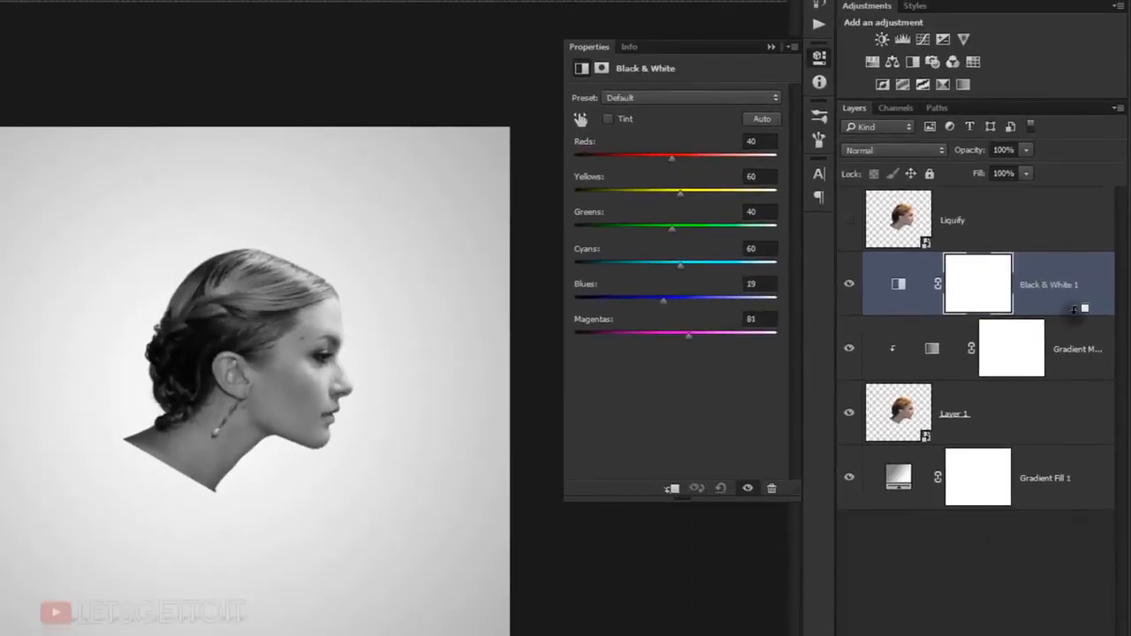
alt+click(1075, 311)
click(769, 46)
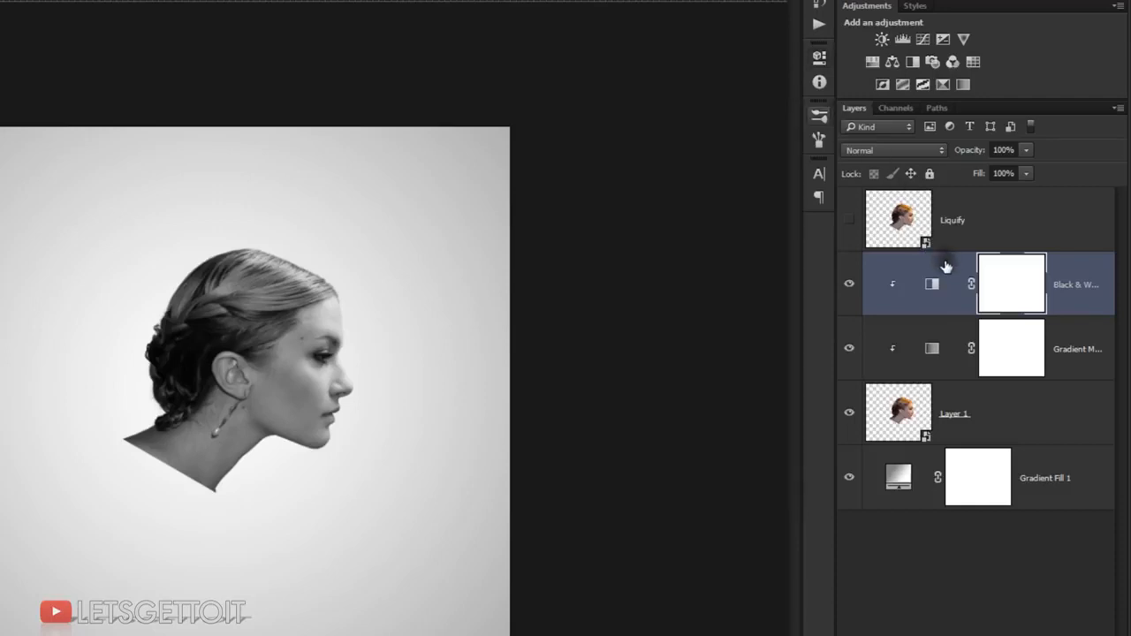
click(887, 149)
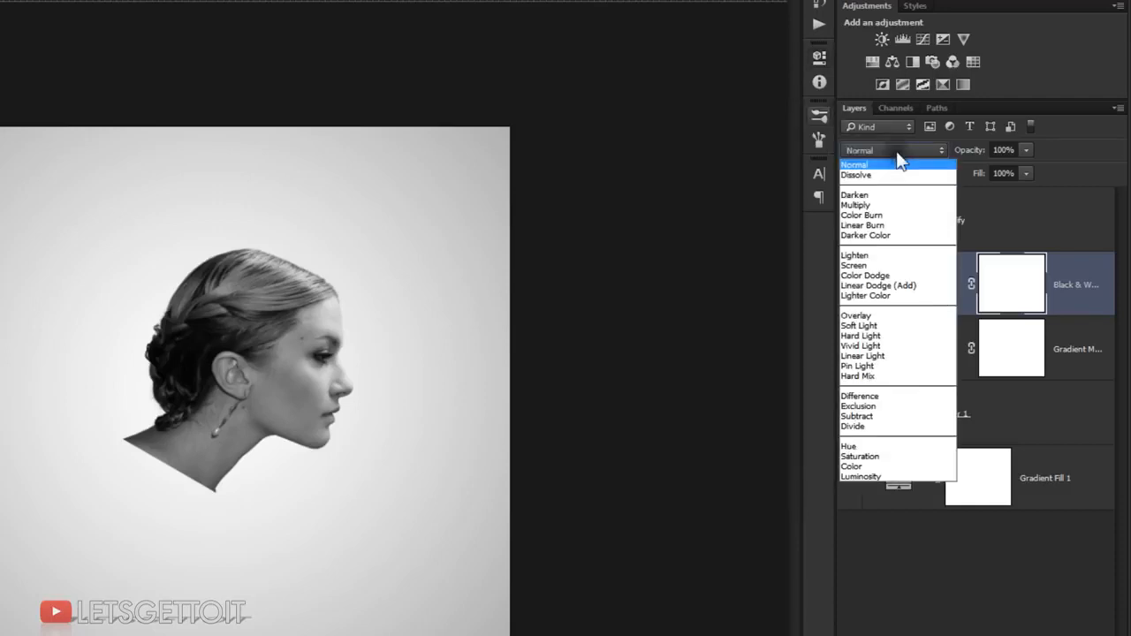
click(880, 326)
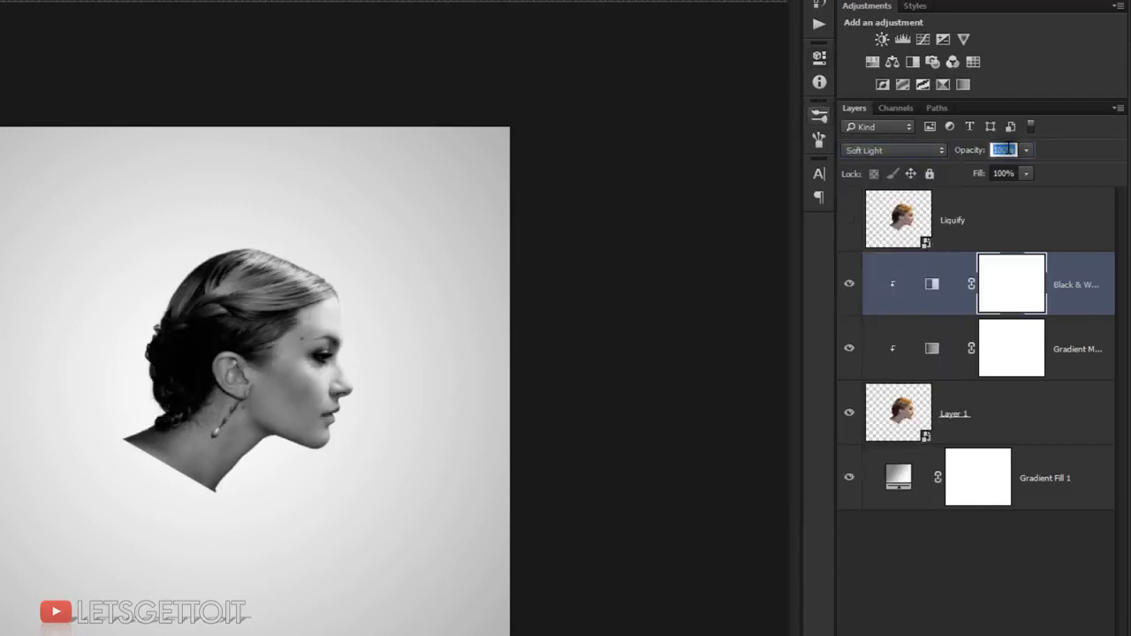
Set the Black & White adjustment layer's opacity to 50%
text(50)
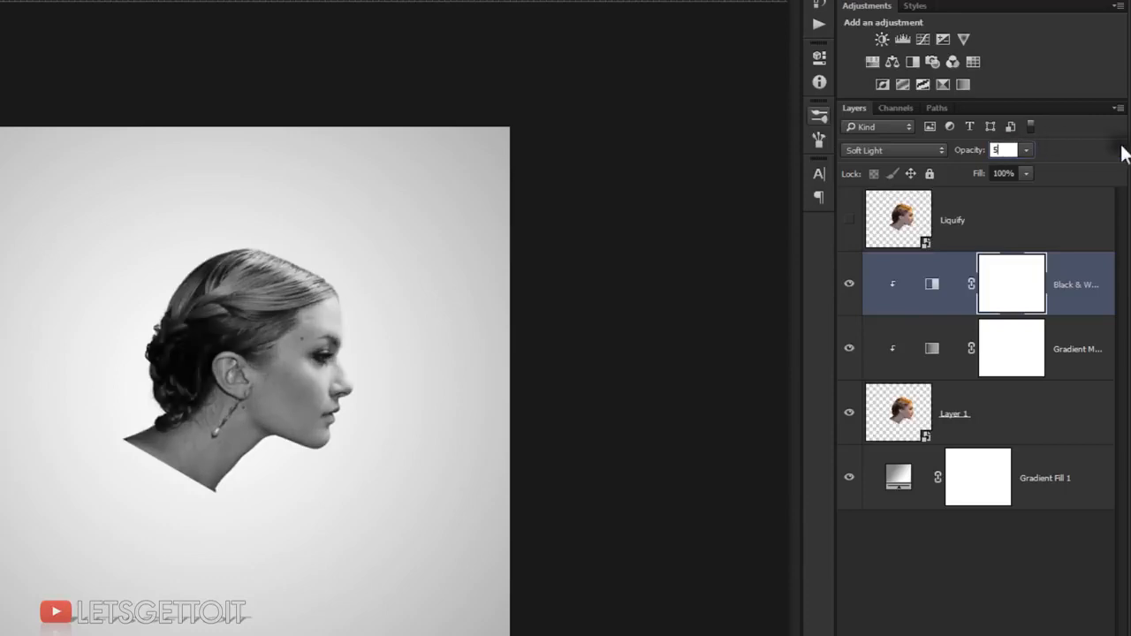
key(Return)
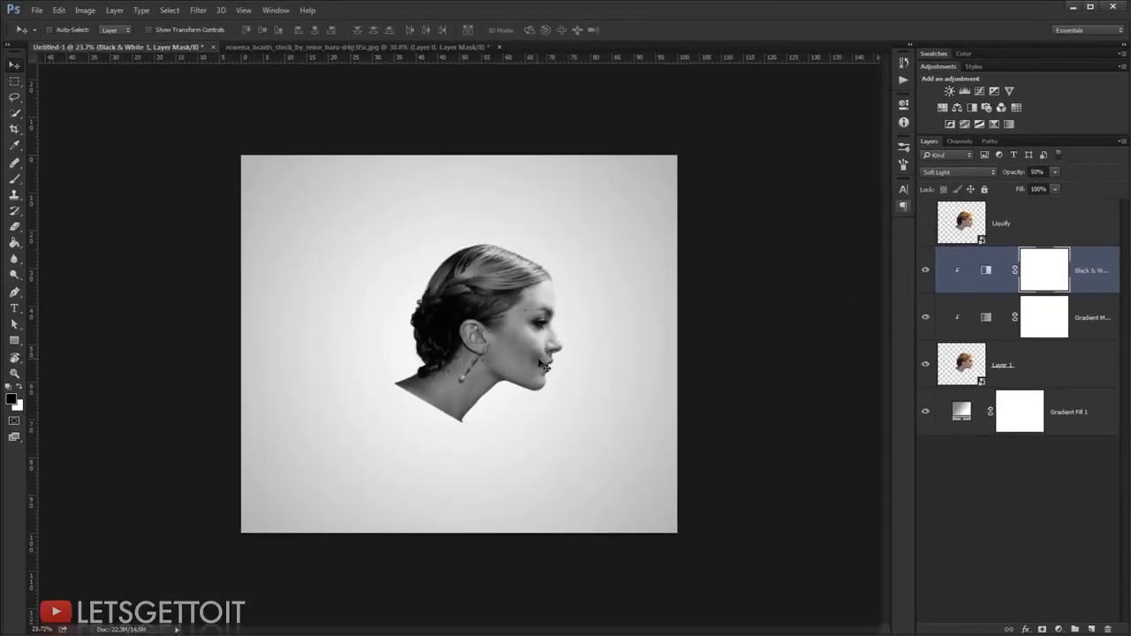
scroll(322, 410, up, 3)
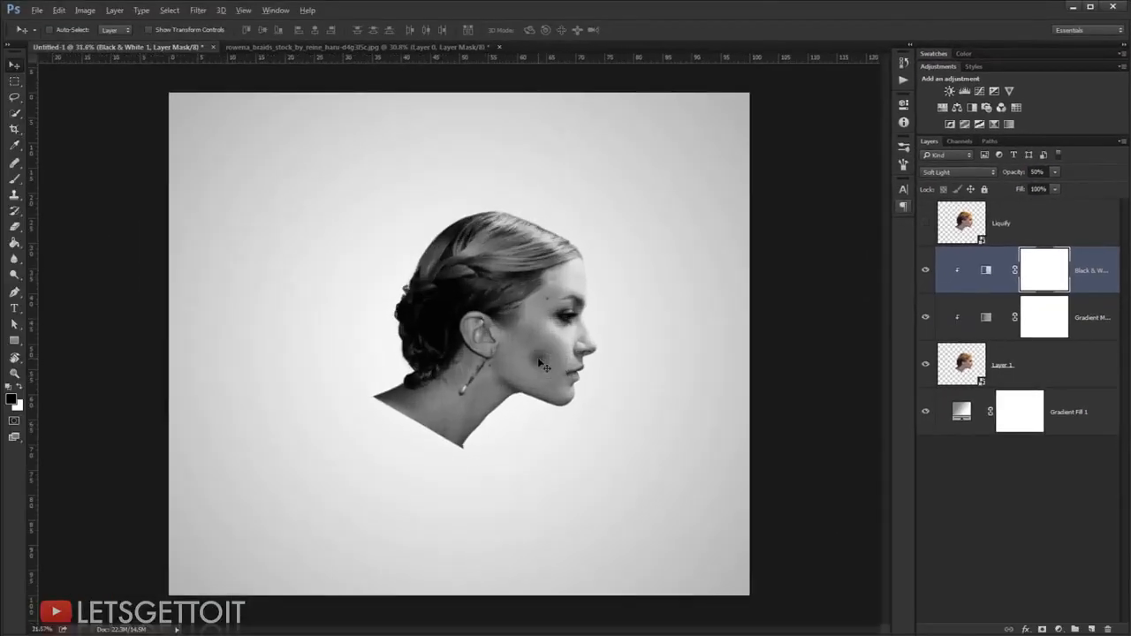
Add a black layer mask to Layer 1 so the portrait is completely hidden
click(1027, 368)
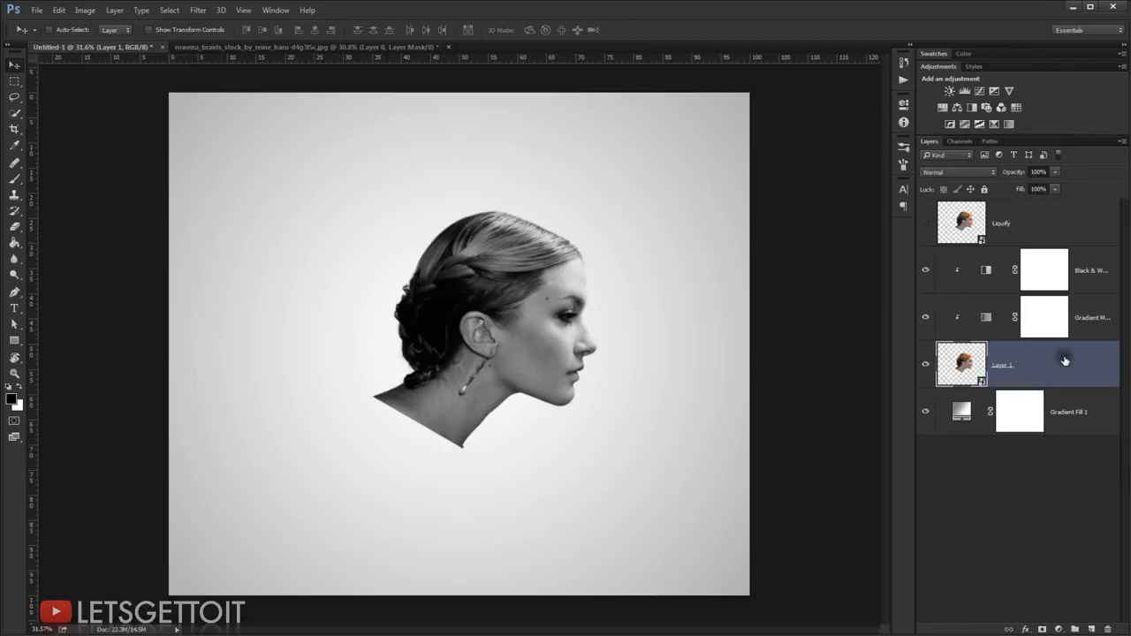
key(alt)
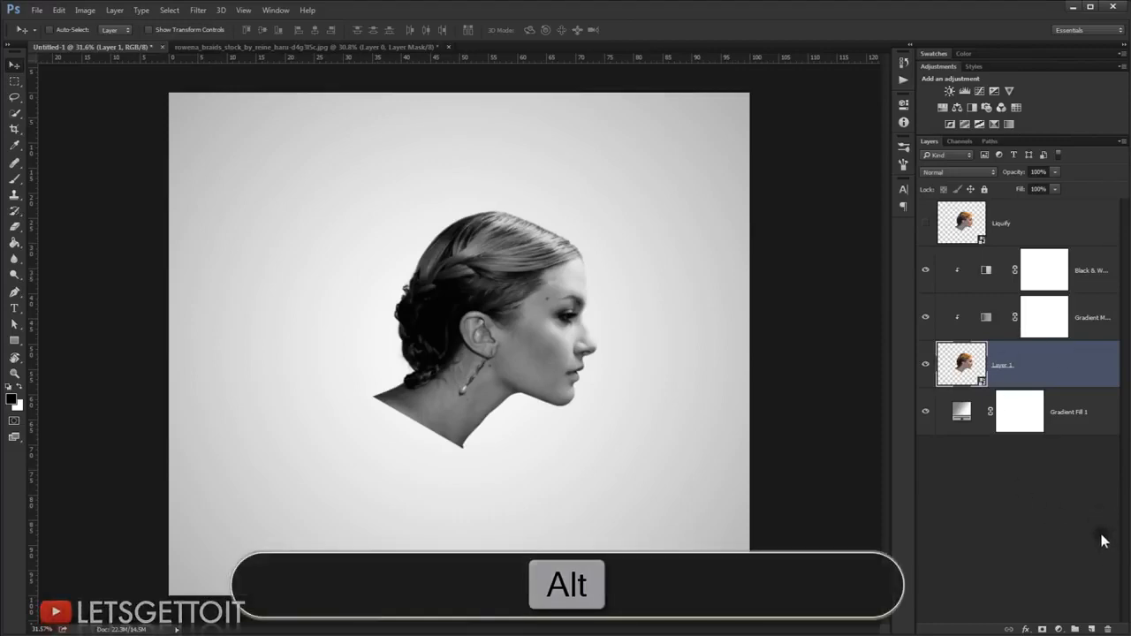
alt+click(1041, 627)
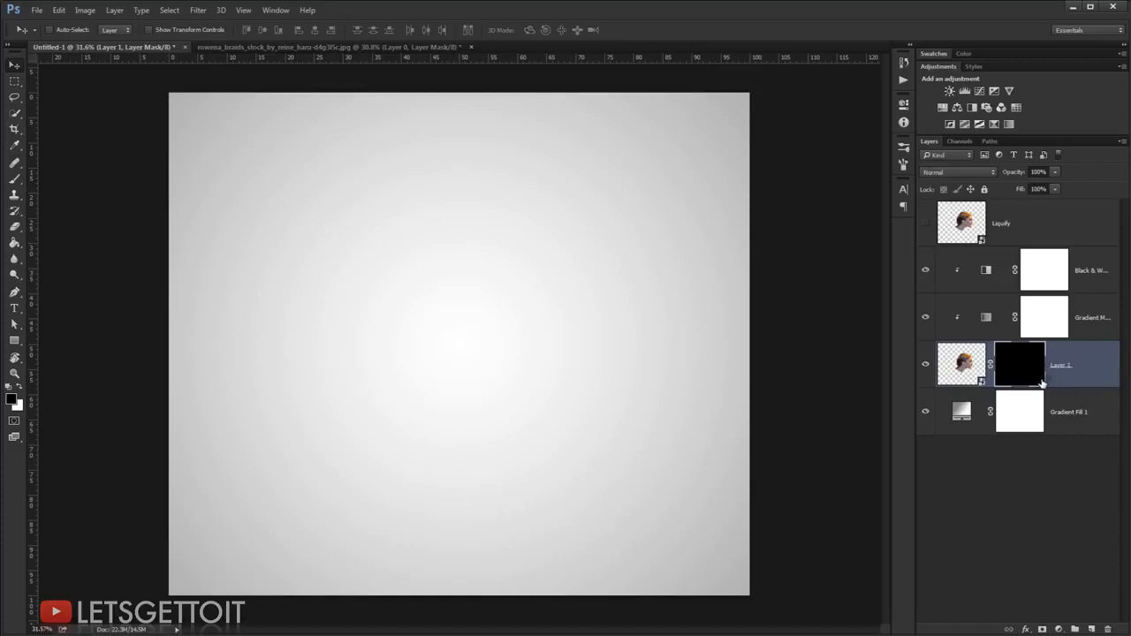
Choose the 2197 px smoke brush for the Brush tool
click(16, 180)
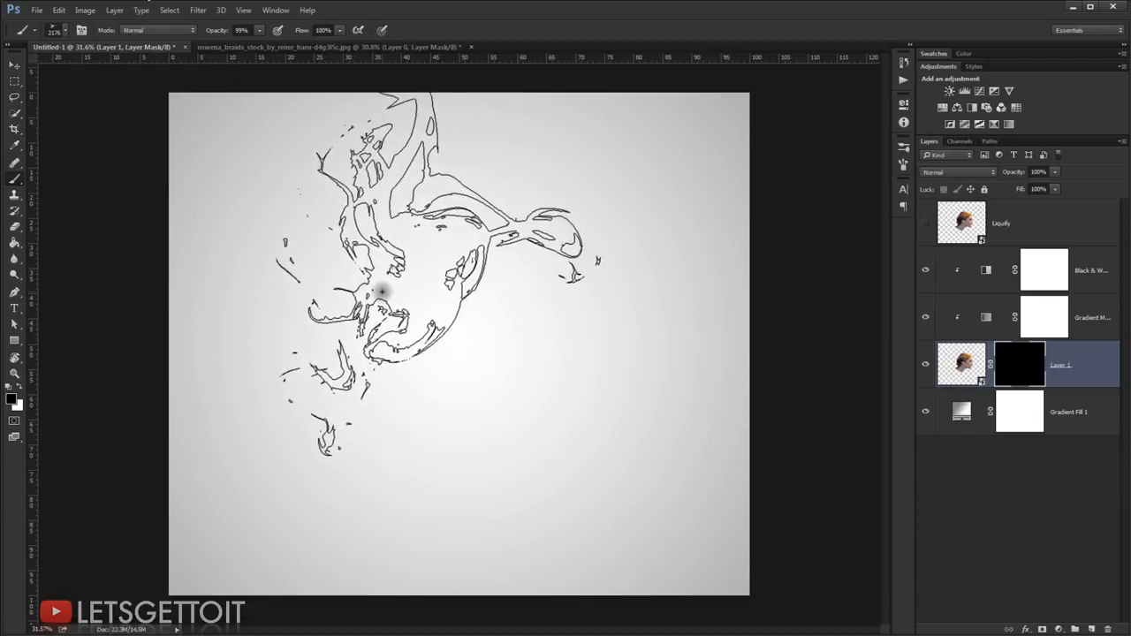
right_click(389, 274)
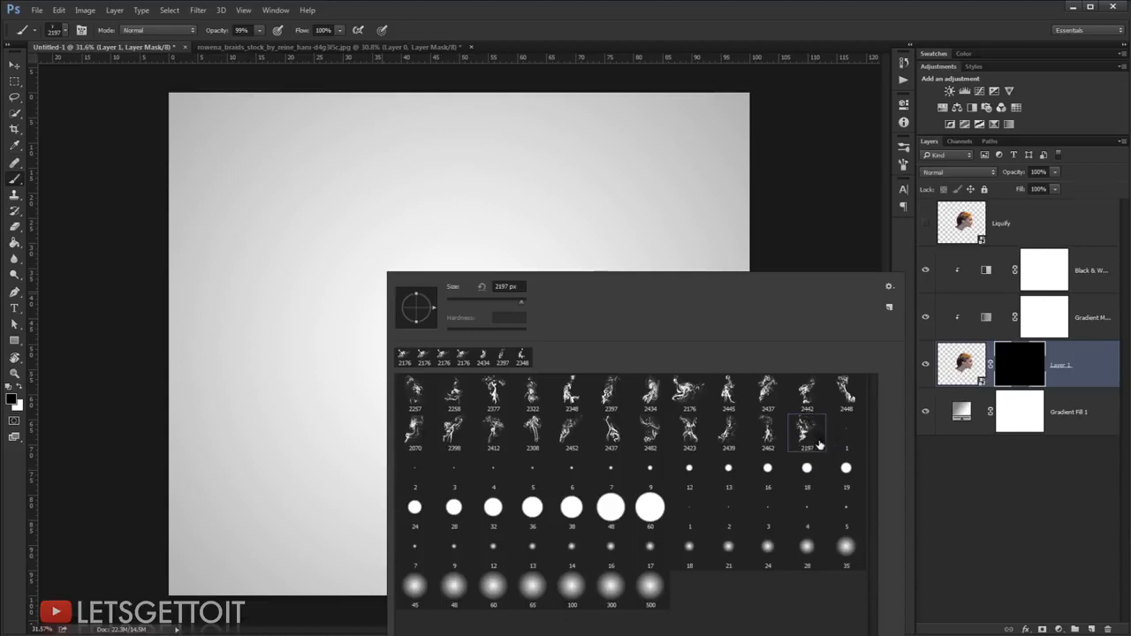
click(767, 38)
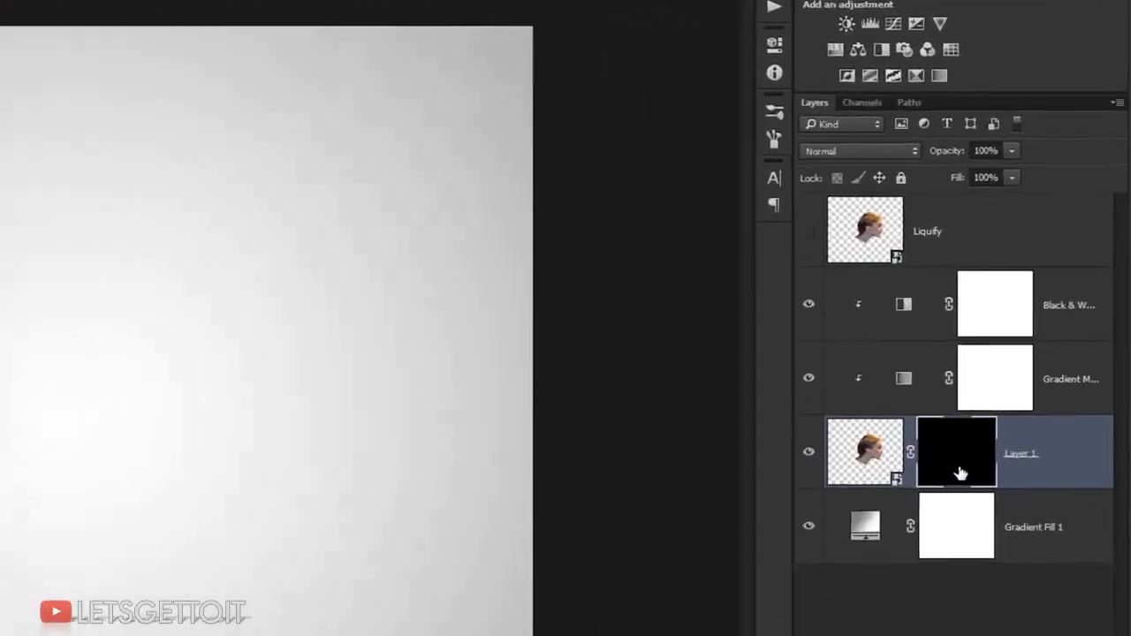
Set the density of Layer 1's mask to 70% so the portrait shows faintly as a painting guide
double_click(1025, 375)
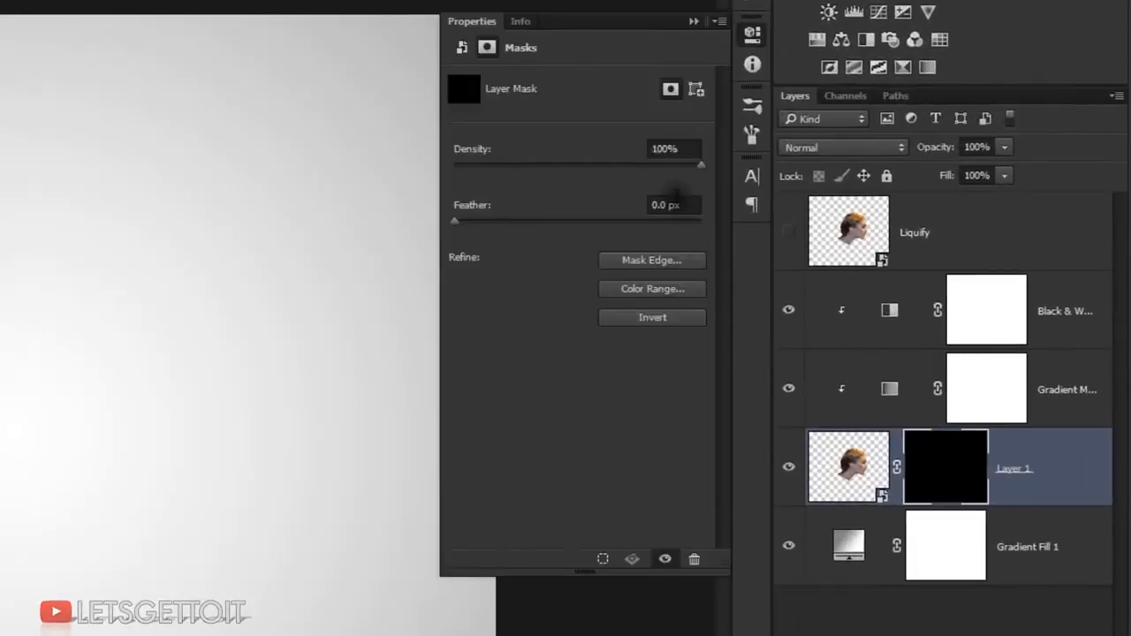
drag(653, 174, 627, 166)
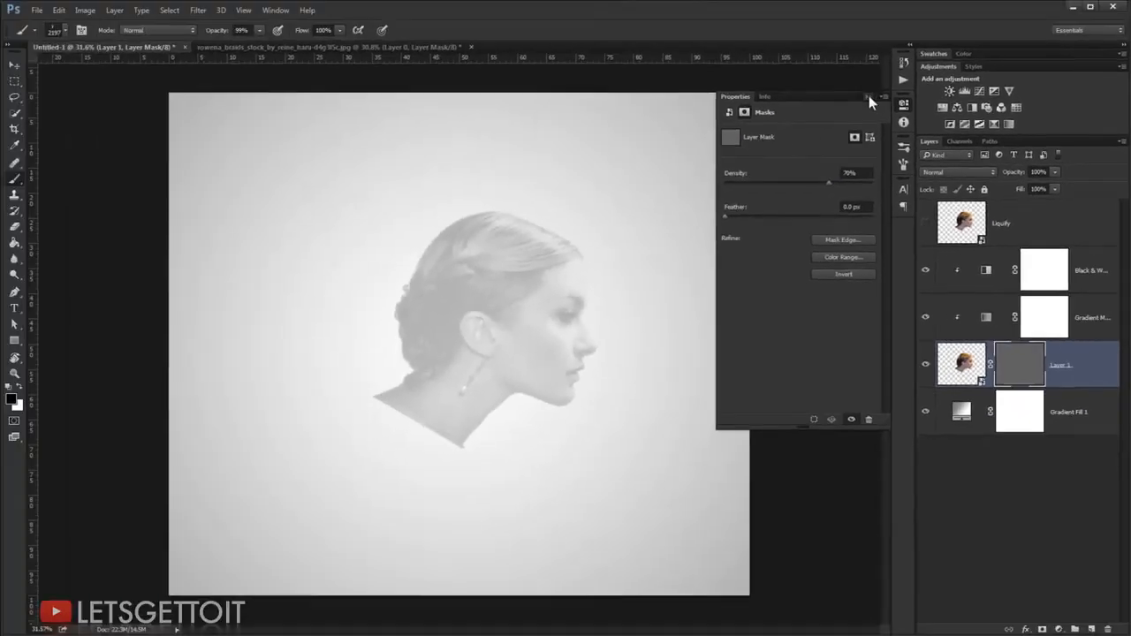
click(764, 17)
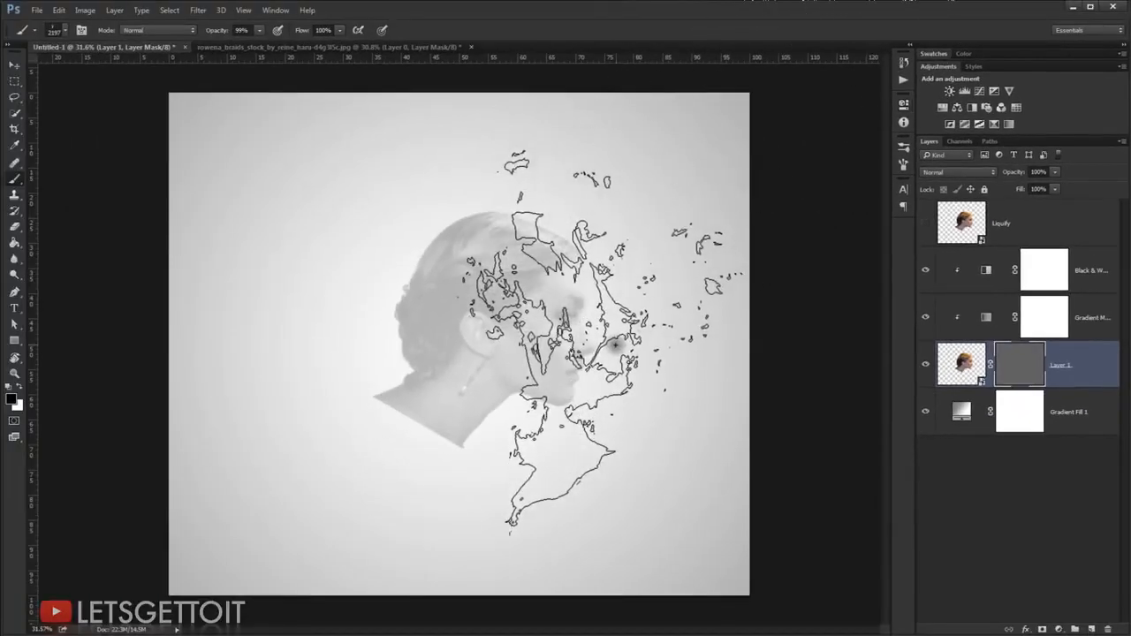
Stamp the smoke brush in white on Layer 1's mask over the mouth, chin and jaw, rotating the canvas to angle the smoke
key(r)
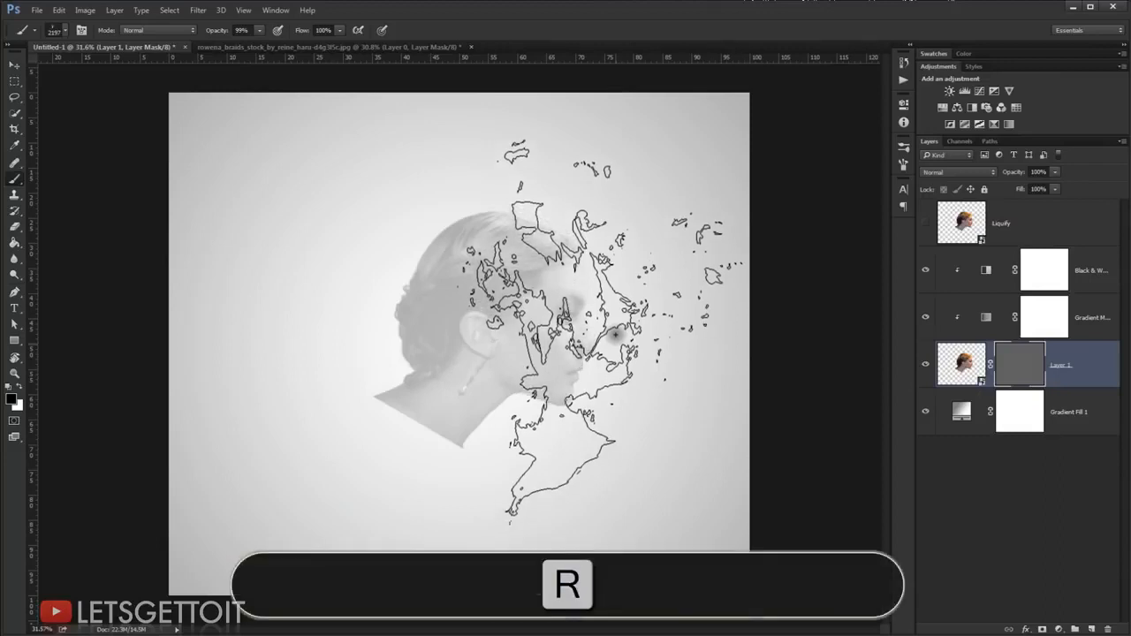
mouse_move(619, 227)
mouse_down()
mouse_move(673, 317)
mouse_move(668, 376)
mouse_move(652, 326)
mouse_move(488, 277)
mouse_move(433, 283)
mouse_up()
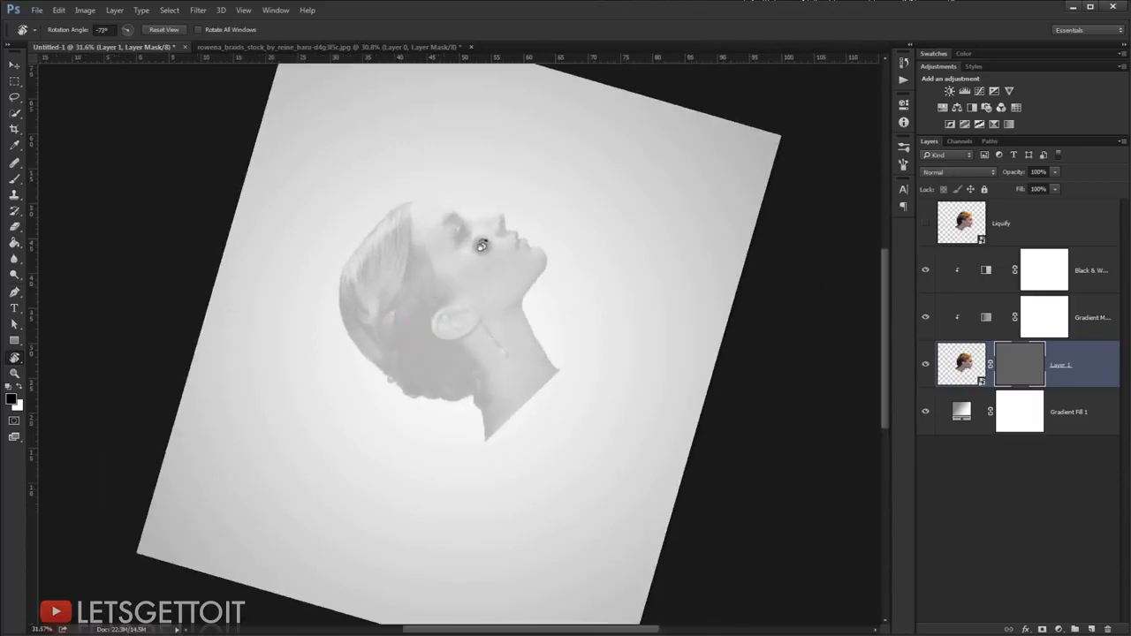
key(b)
drag(564, 189, 552, 185)
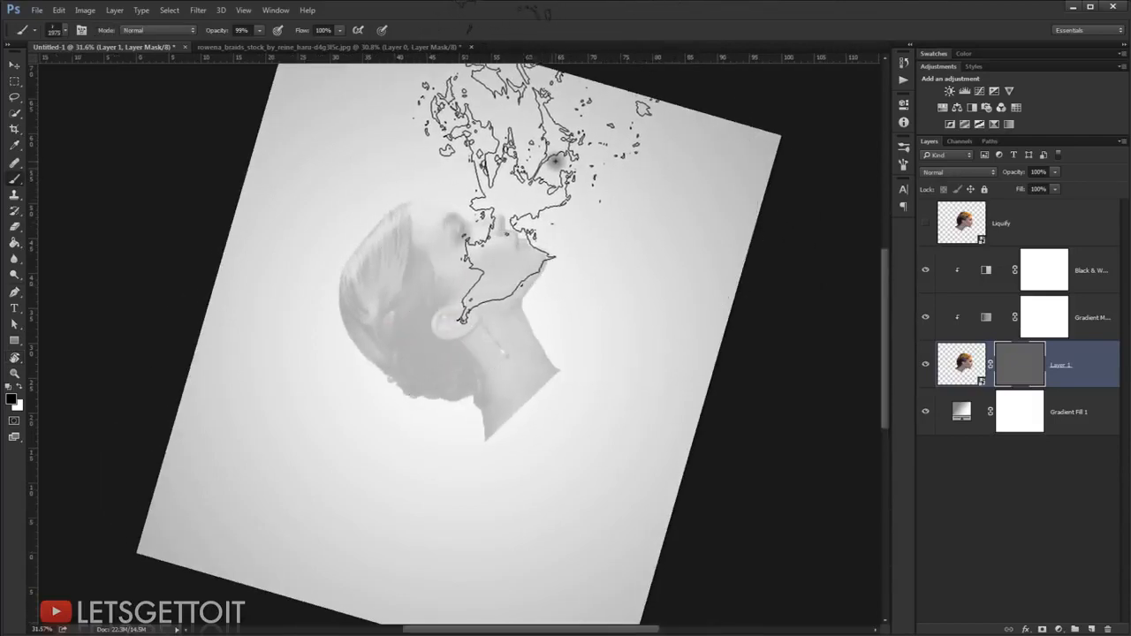
key(r)
mouse_move(561, 180)
mouse_down()
mouse_move(598, 207)
mouse_move(583, 183)
mouse_up()
key(b)
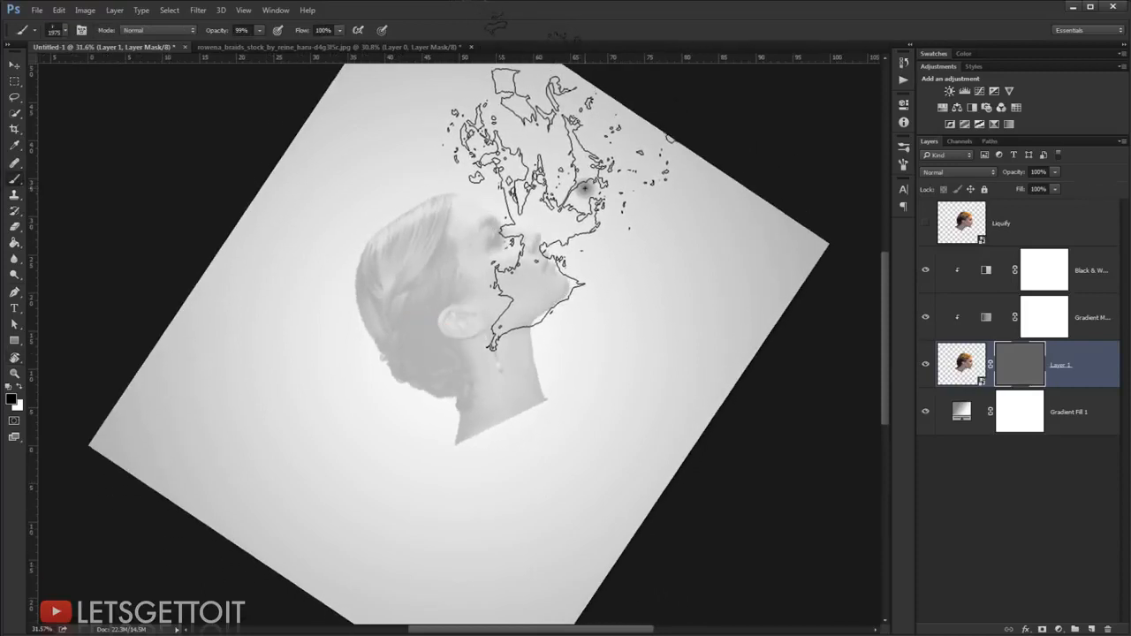
key(r)
mouse_move(591, 185)
mouse_down()
mouse_move(613, 207)
mouse_move(593, 212)
mouse_move(563, 179)
mouse_up()
key(b)
key(r)
key(b)
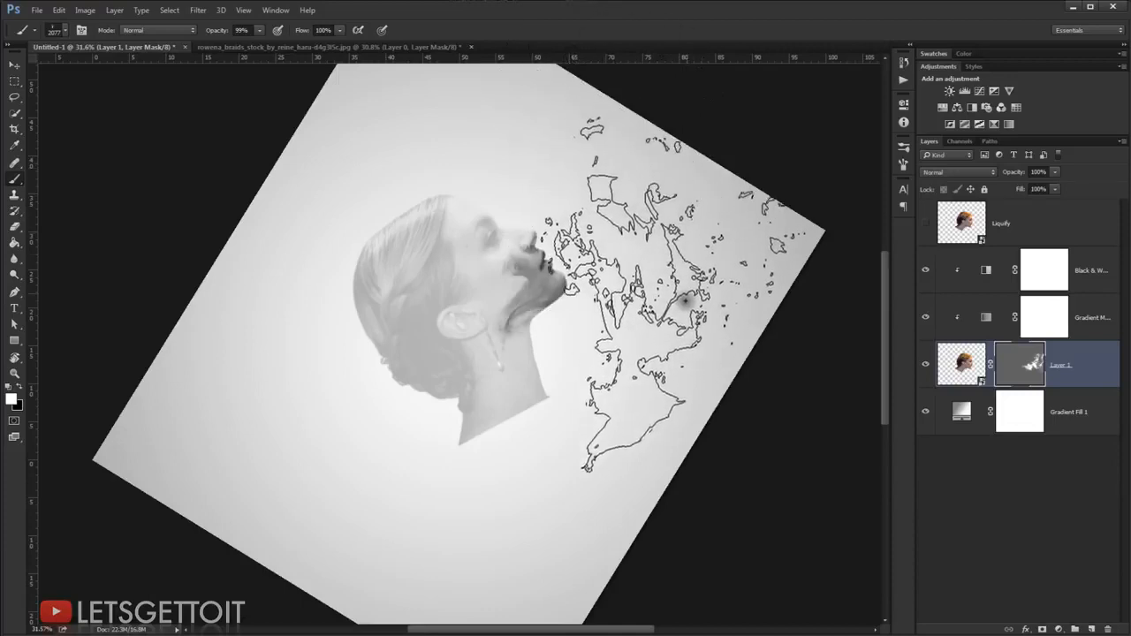
Stamp the white smoke brush at about 2077 px around the eye and temple on Layer 1's mask, with the canvas turned to a new angle
key(r)
mouse_move(607, 222)
mouse_down()
mouse_move(662, 386)
mouse_move(644, 454)
mouse_move(663, 425)
mouse_move(554, 543)
mouse_up()
key(b)
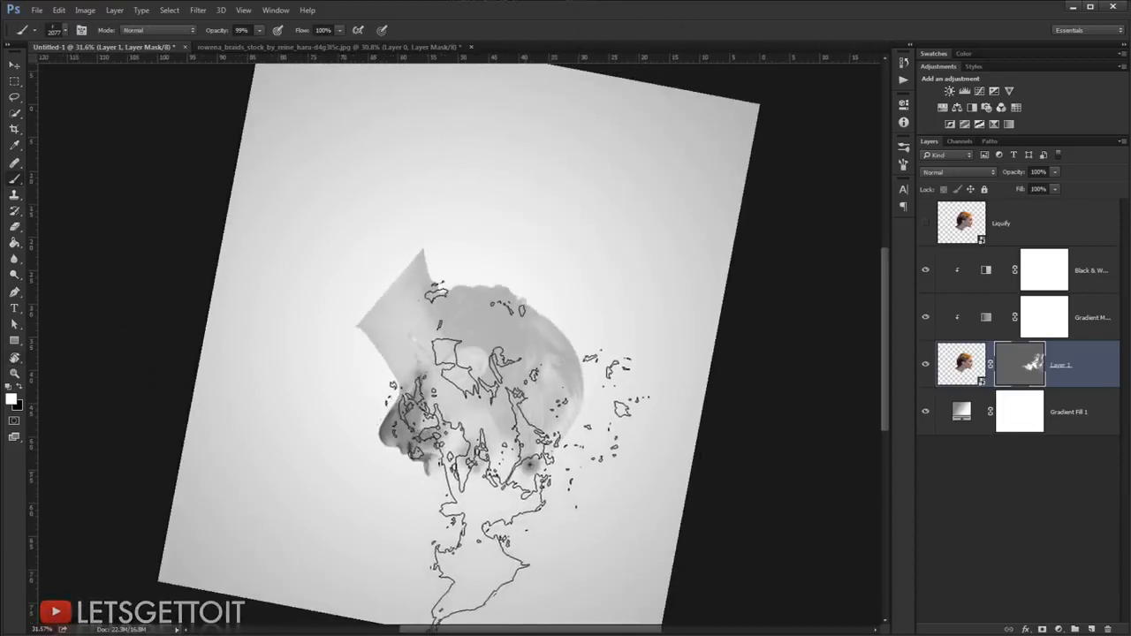
key(r)
drag(609, 447, 578, 393)
key(b)
key(r)
drag(588, 445, 605, 457)
key(b)
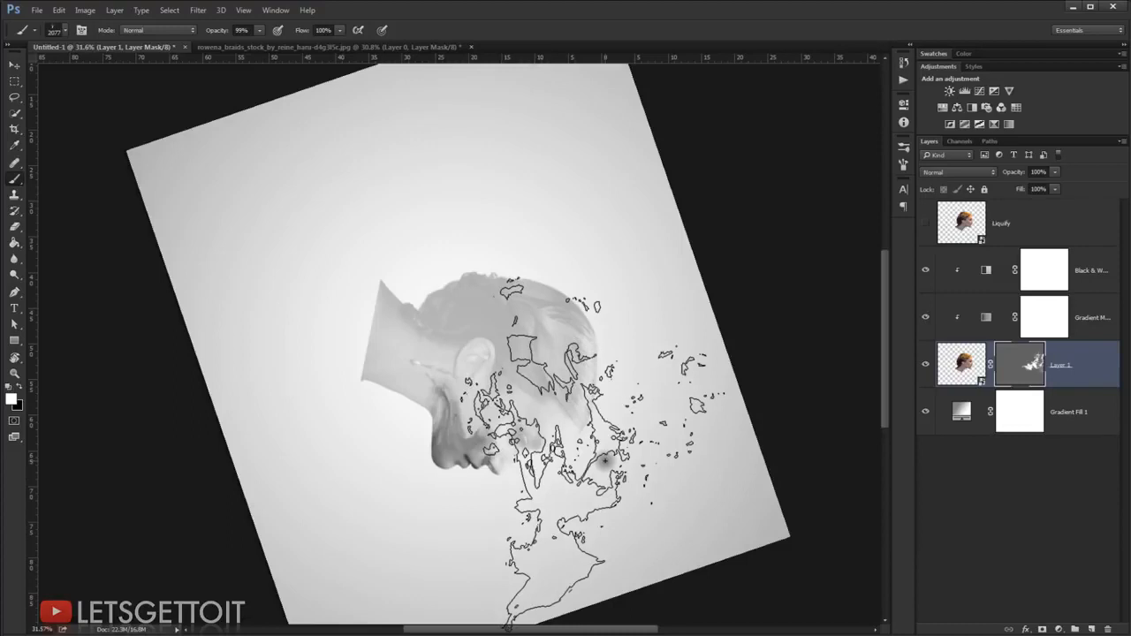
key(r)
drag(605, 459, 616, 338)
key(b)
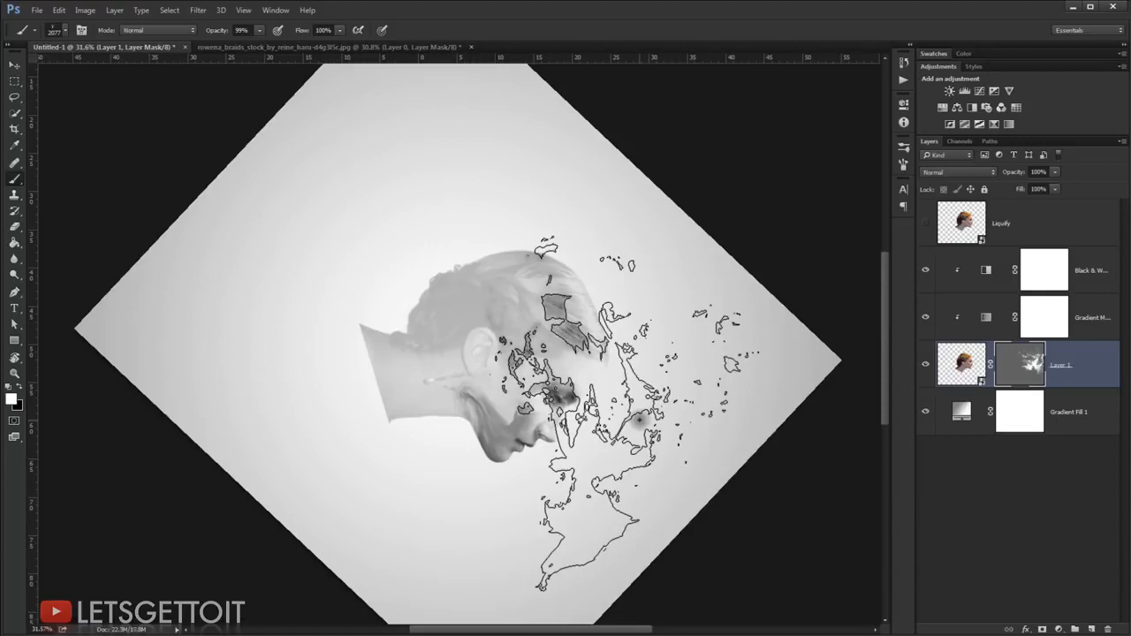
Reveal smoky patches of the hair on Layer 1's mask from another canvas angle, and return the canvas rotation to 0°
key(r)
mouse_move(707, 397)
mouse_down()
mouse_move(576, 231)
mouse_move(555, 225)
mouse_up()
key(b)
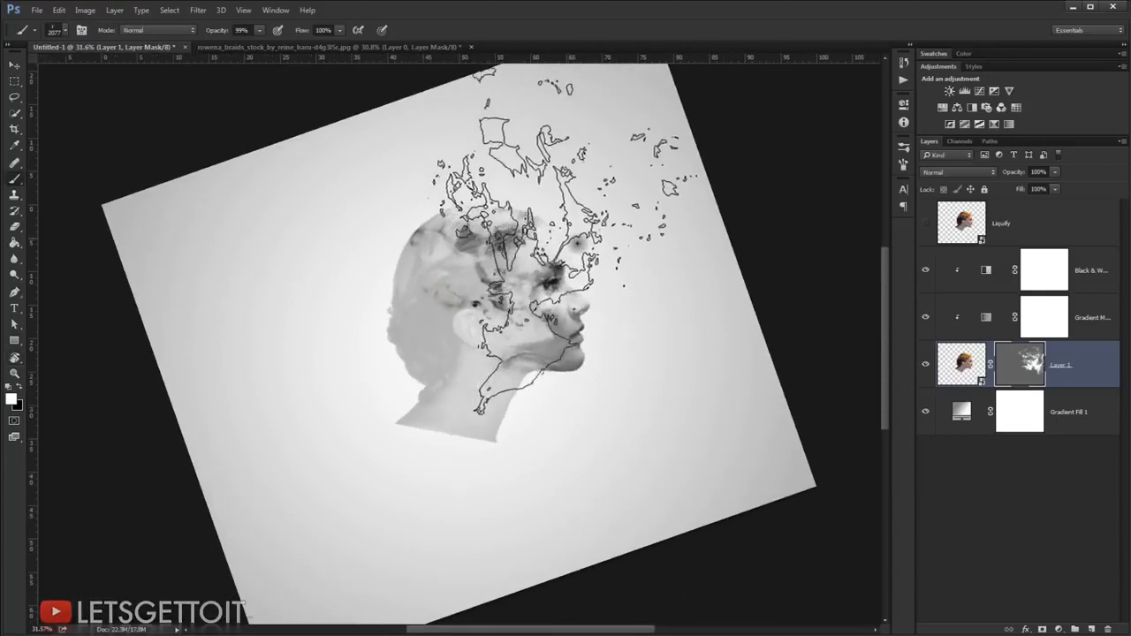
key(r)
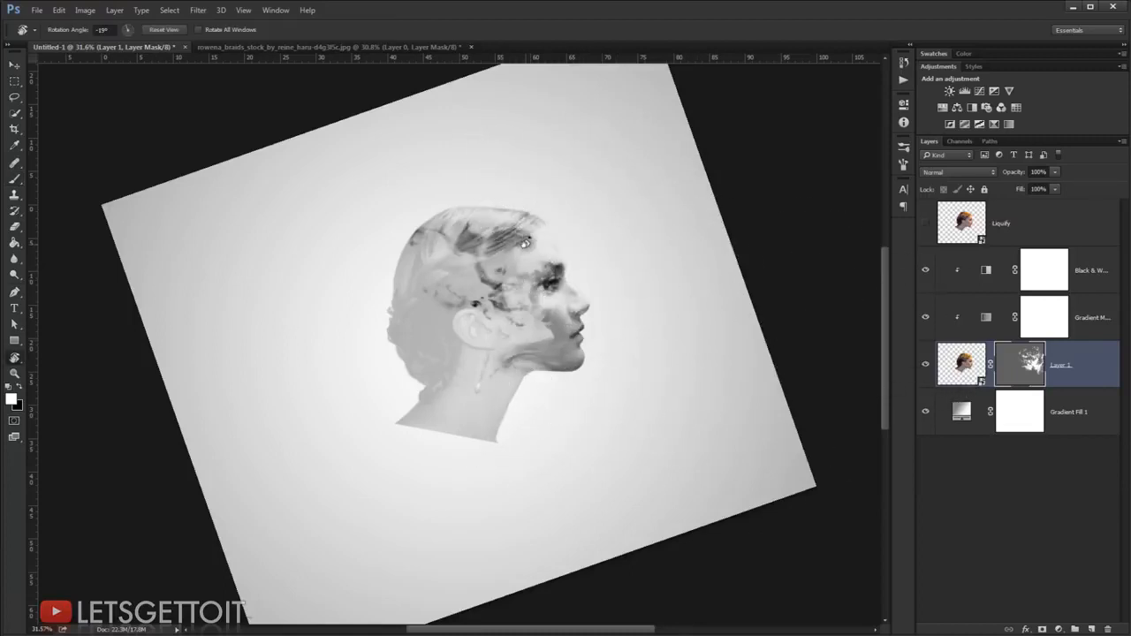
drag(525, 243, 557, 277)
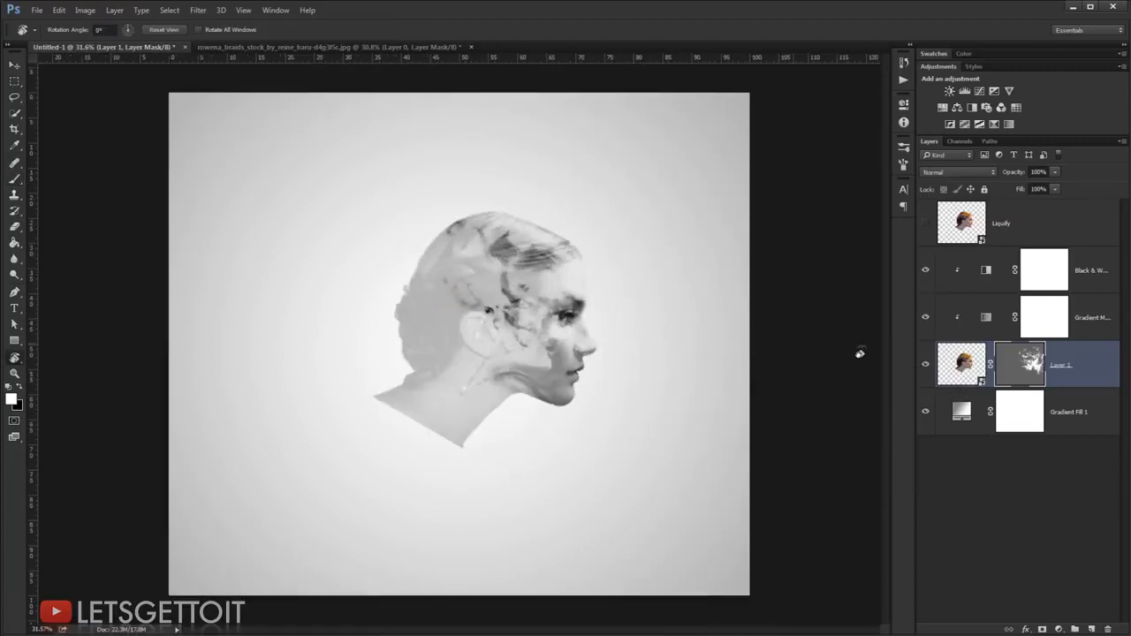
Set the density of Layer 1's mask to 100%
double_click(1022, 370)
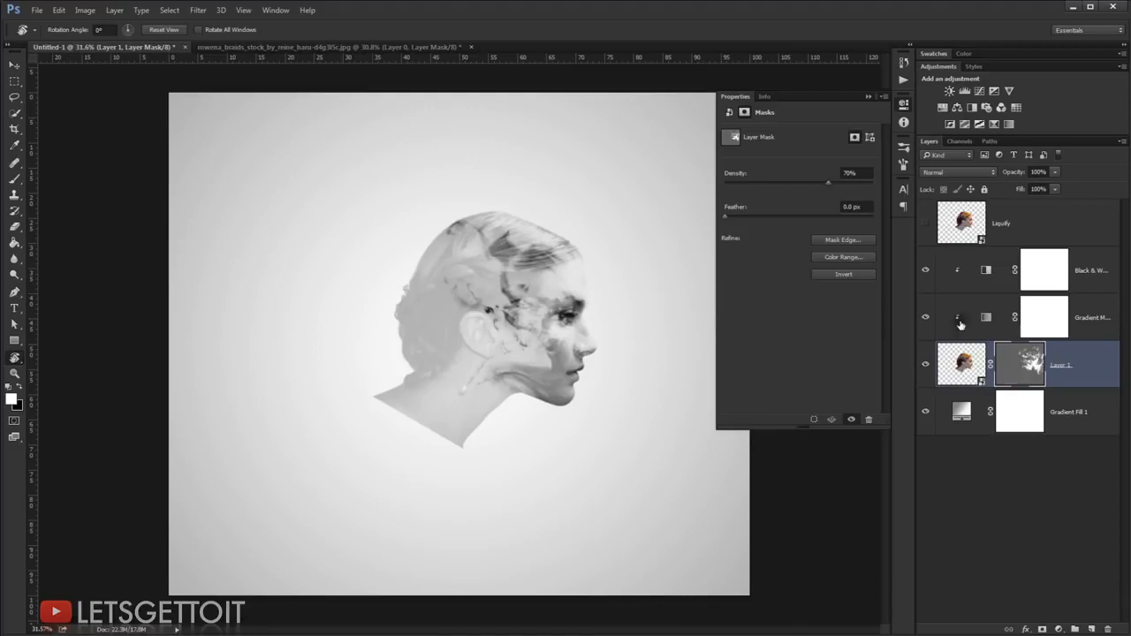
drag(837, 184, 908, 182)
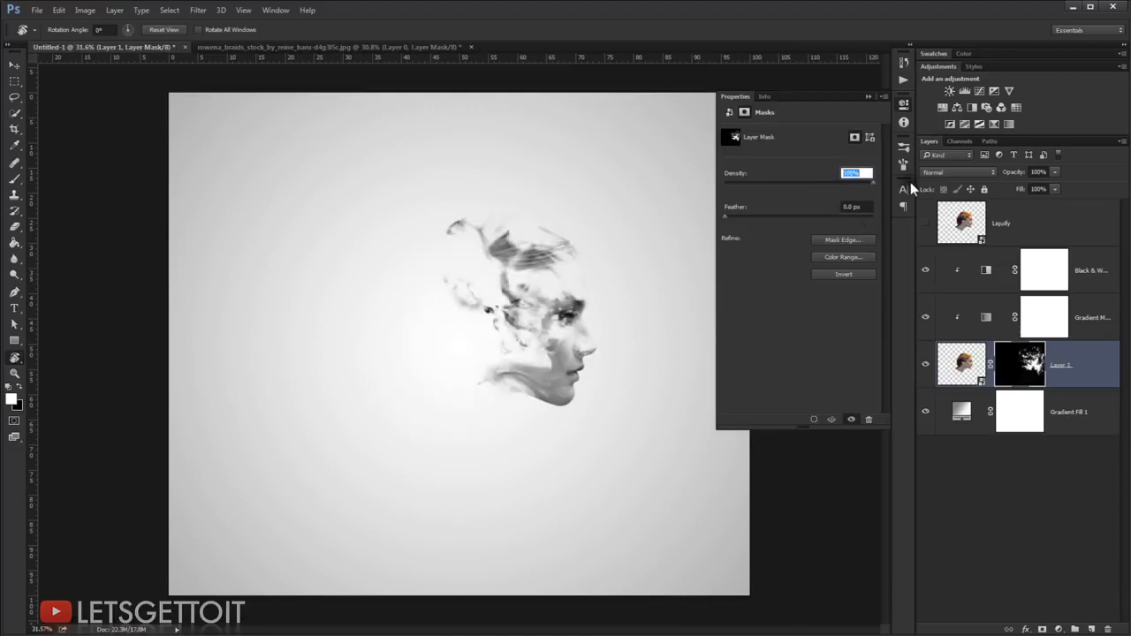
click(873, 99)
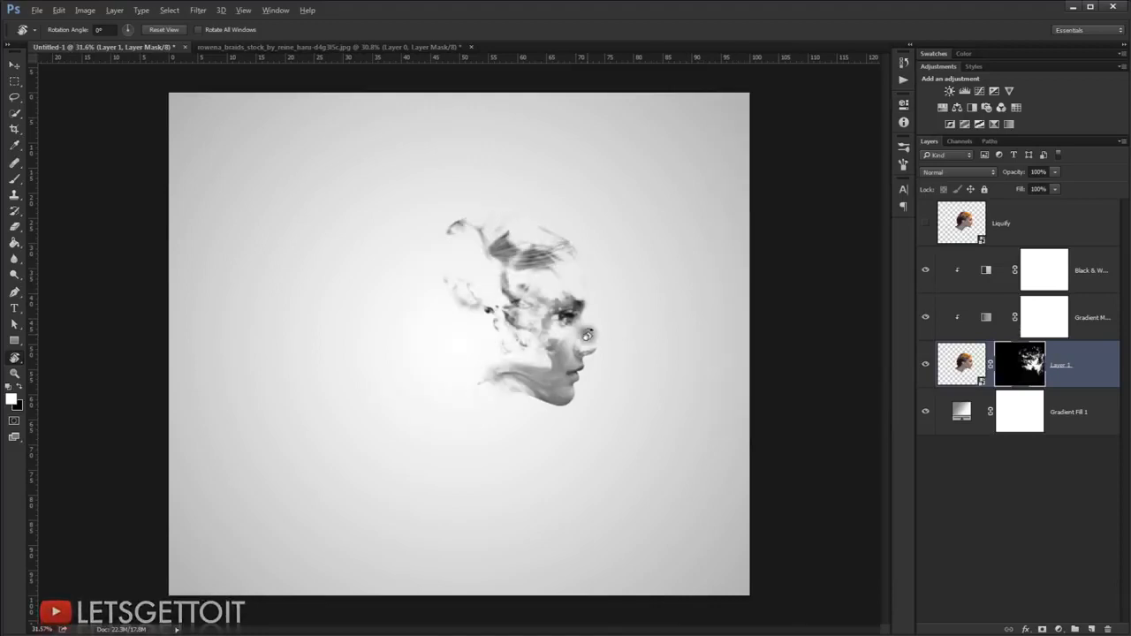
key(ctrl+0)
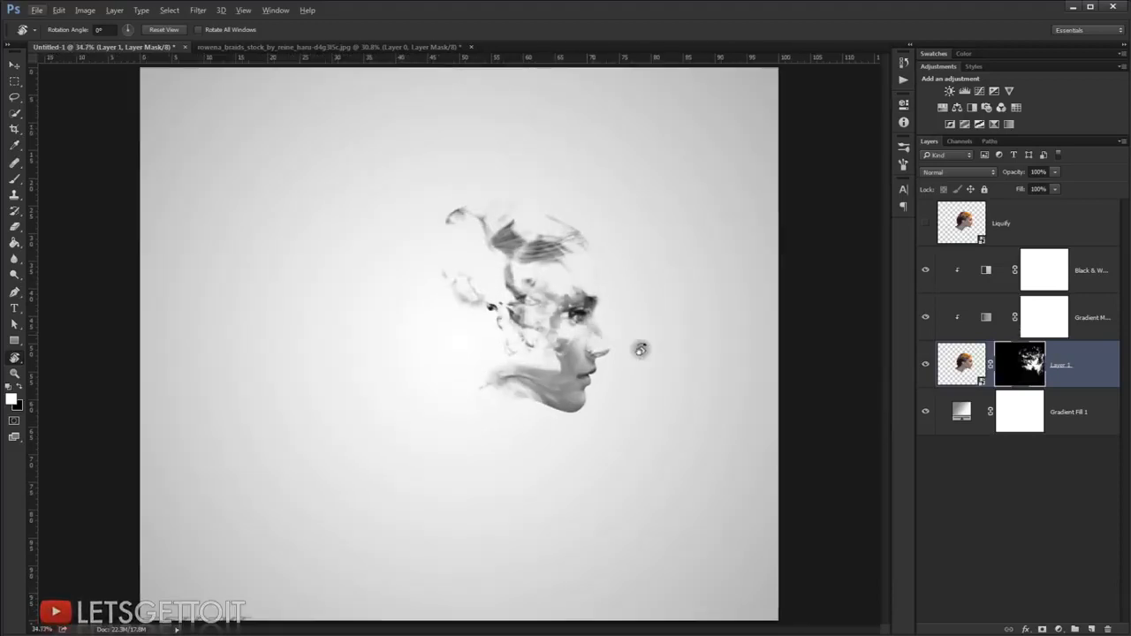
Paint white on Layer 1's mask with a soft round brush of about 161 px to restore the eye, cheek and nose
click(15, 182)
right_click(526, 256)
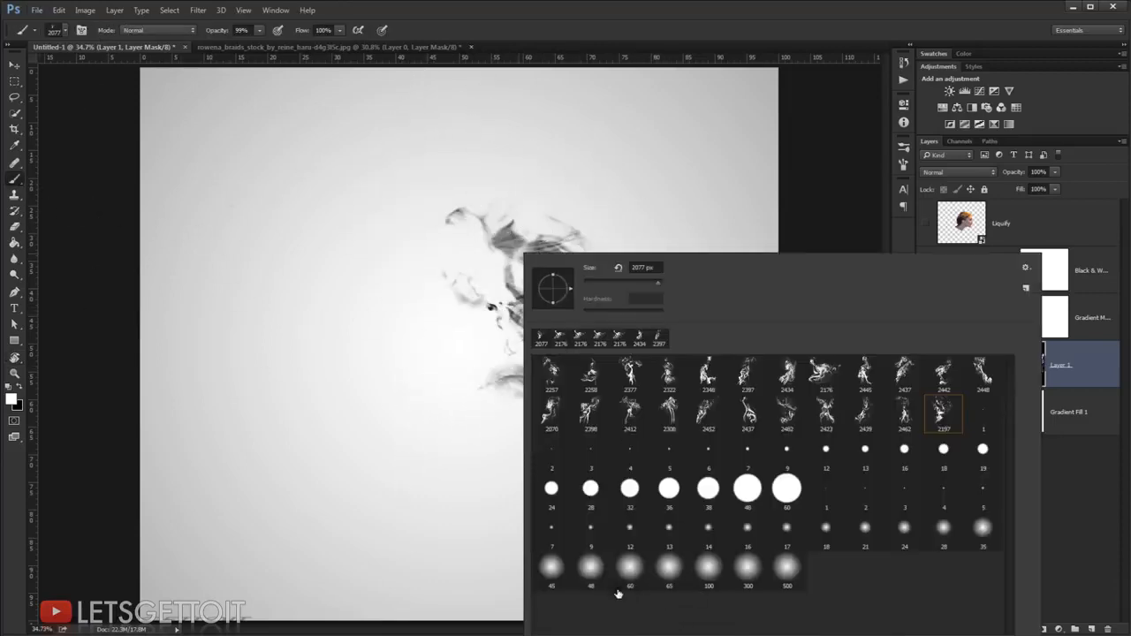
key(Return)
scroll(624, 301, up, 7)
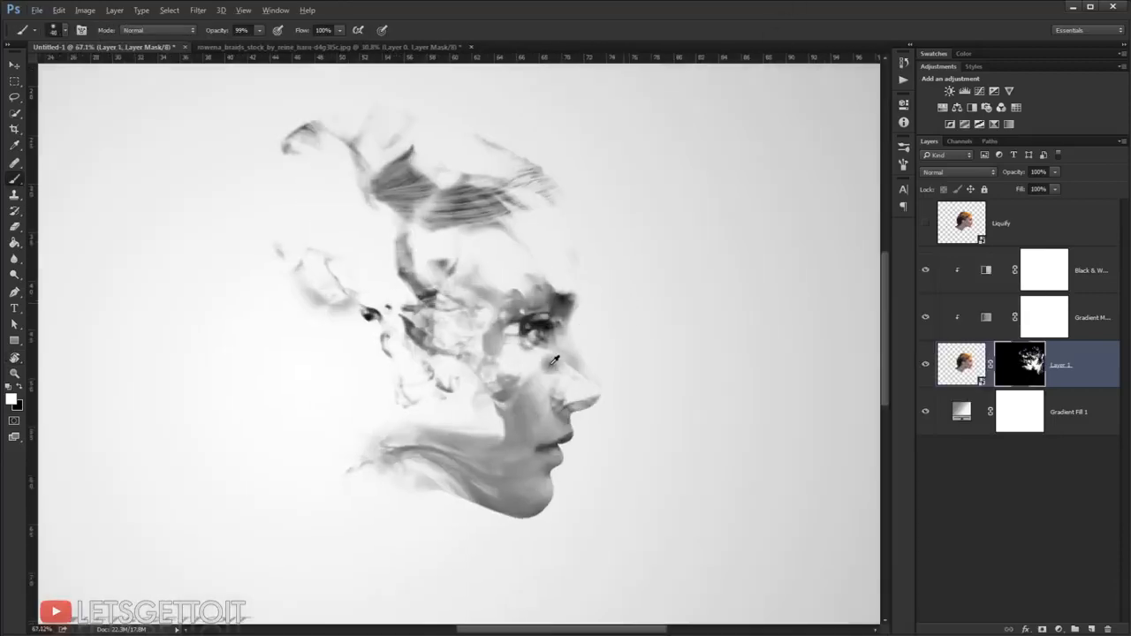
scroll(580, 341, up, 1)
drag(548, 363, 585, 390)
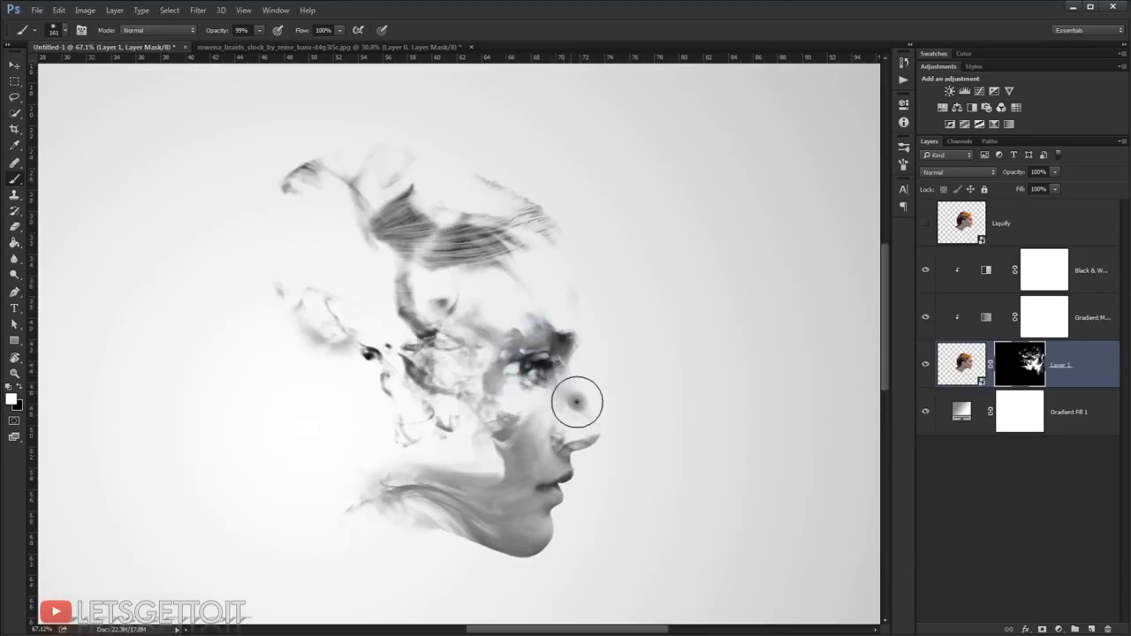
mouse_move(595, 438)
mouse_down()
mouse_move(578, 432)
mouse_move(552, 365)
mouse_up()
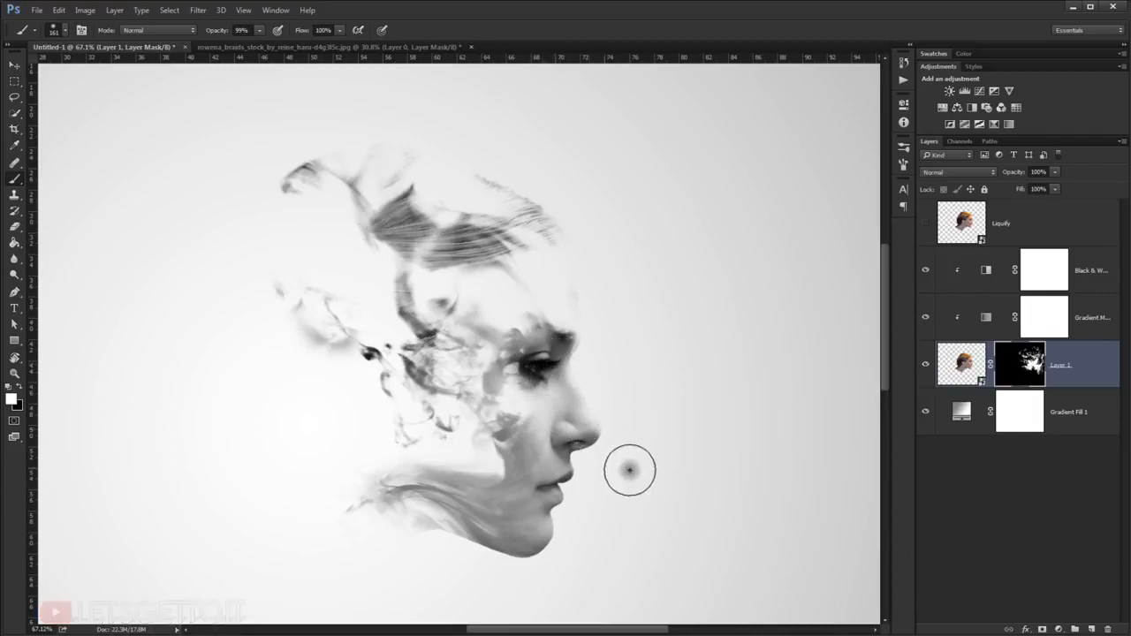
scroll(628, 472, down, 5)
scroll(629, 411, up, 4)
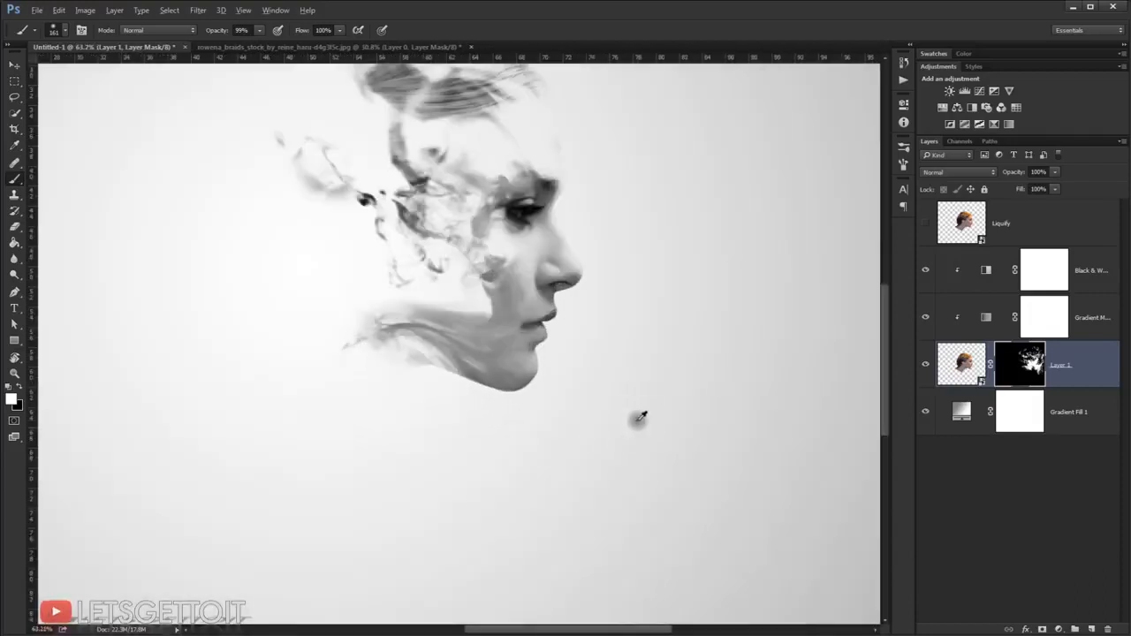
scroll(639, 416, down, 2)
scroll(696, 413, down, 1)
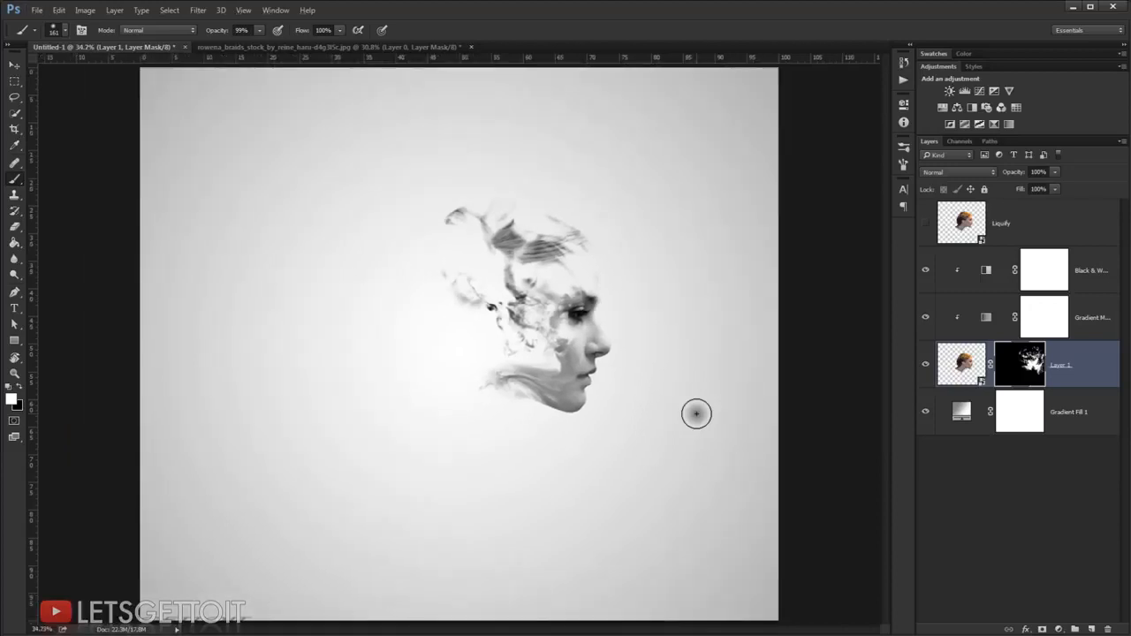
Choose the Smoke 01 brush, resize it to 1103 px, and stamp white smoke over the hair on Layer 1's mask from turned canvas angles
right_click(583, 234)
click(1009, 400)
click(716, 8)
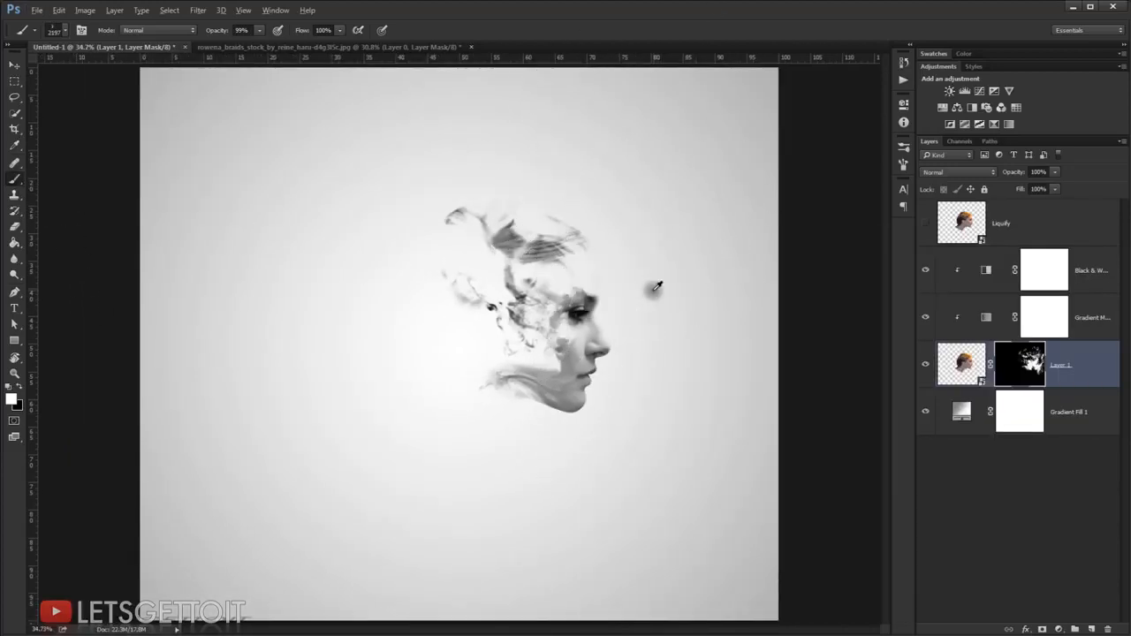
drag(653, 291, 540, 287)
key(r)
mouse_move(631, 214)
mouse_down()
mouse_move(714, 283)
mouse_move(649, 514)
mouse_up()
key(r)
mouse_move(578, 404)
mouse_down()
mouse_move(590, 435)
mouse_move(584, 531)
mouse_up()
key(r)
drag(534, 409, 543, 525)
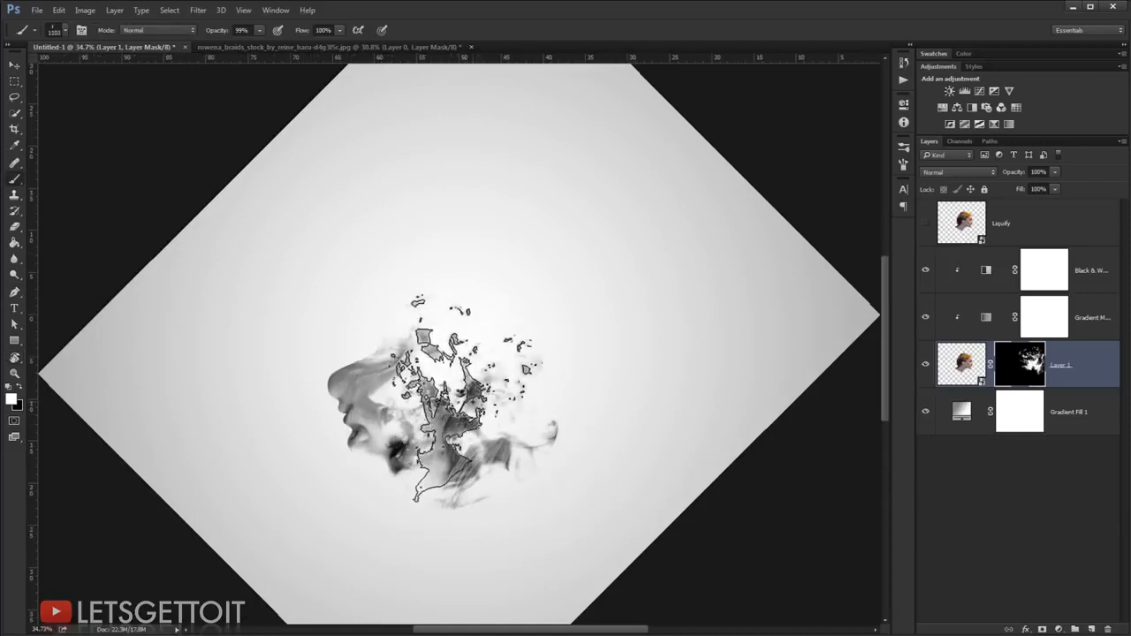
Reveal more smoky hair at the back of the head on Layer 1's mask with the canvas at 75°, and return the canvas upright
key(r)
drag(629, 319, 569, 265)
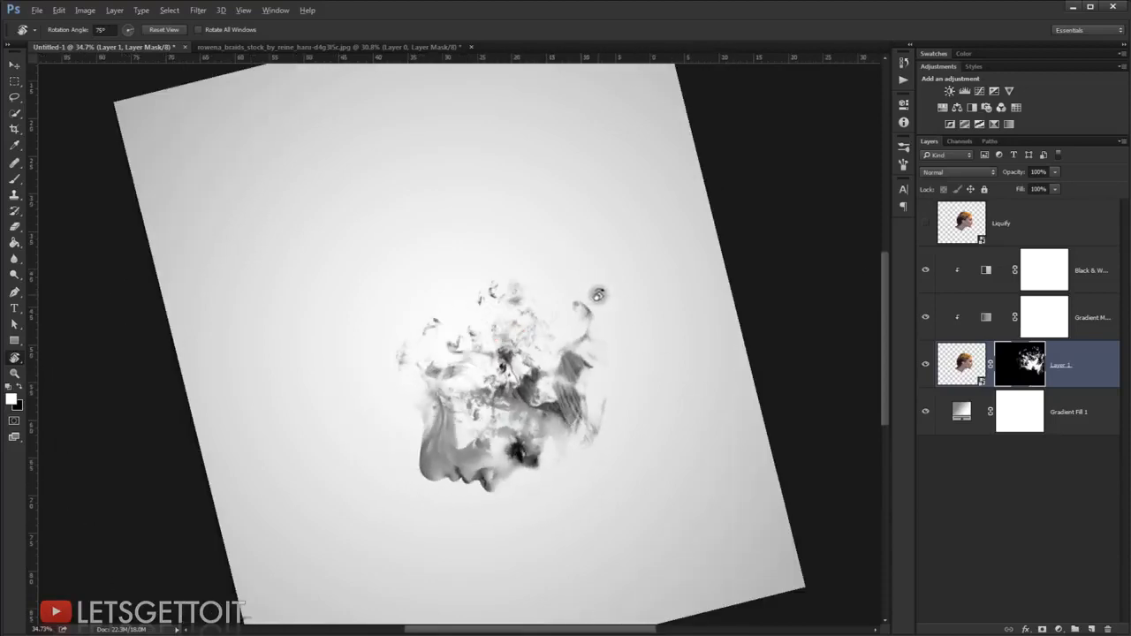
key(b)
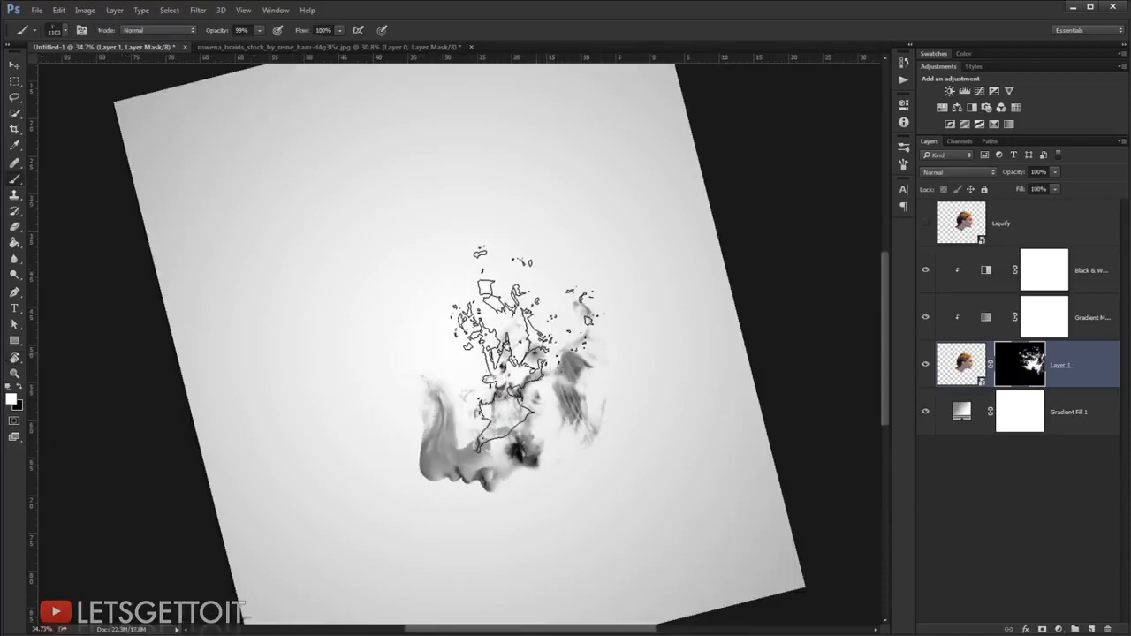
click(521, 345)
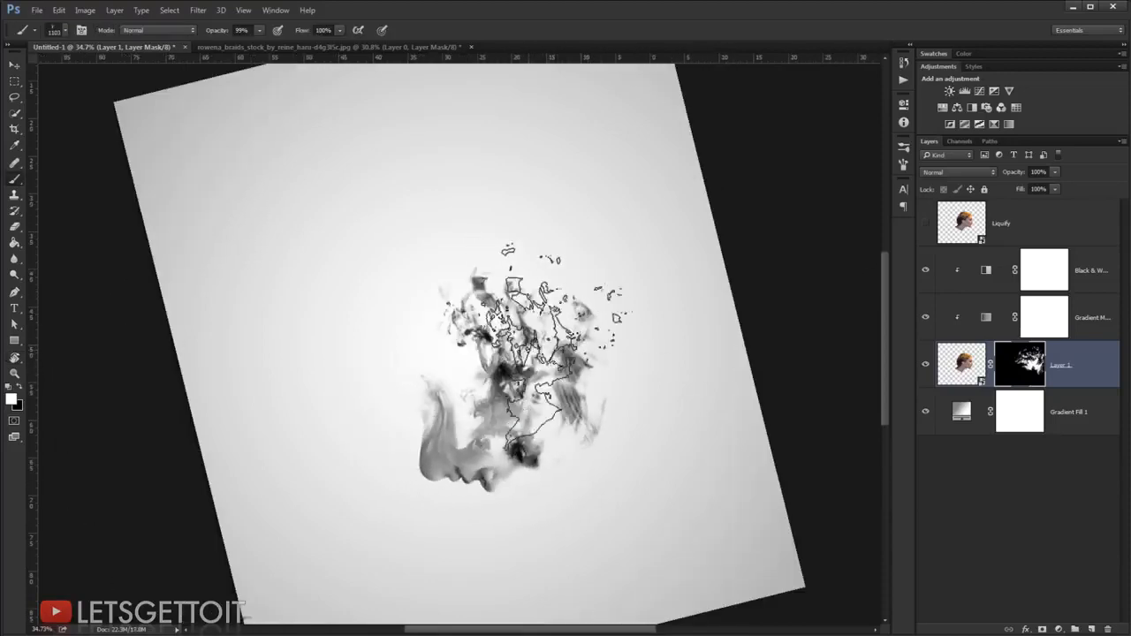
key(r)
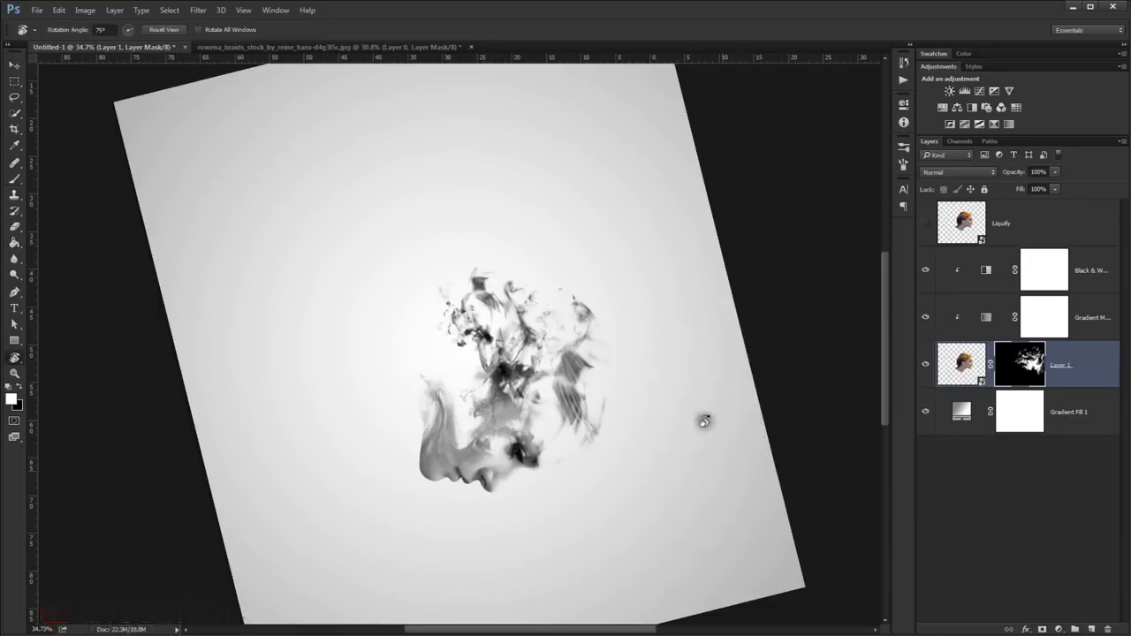
mouse_move(707, 416)
mouse_down()
mouse_move(618, 221)
mouse_move(558, 237)
mouse_up()
key(b)
scroll(671, 362, down, 4)
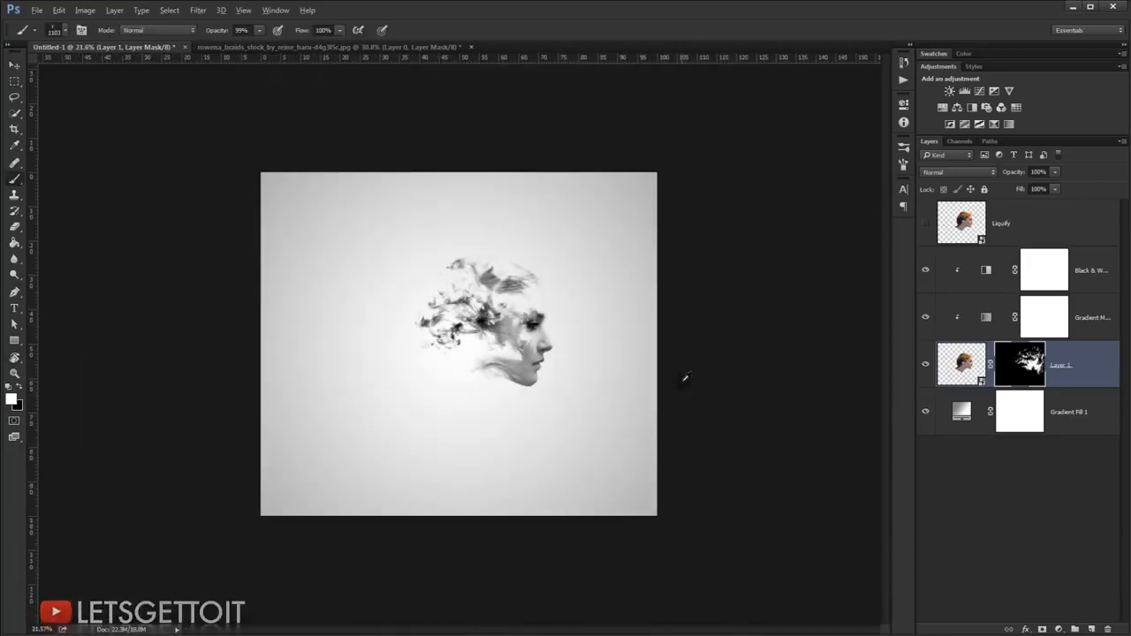
scroll(685, 379, up, 4)
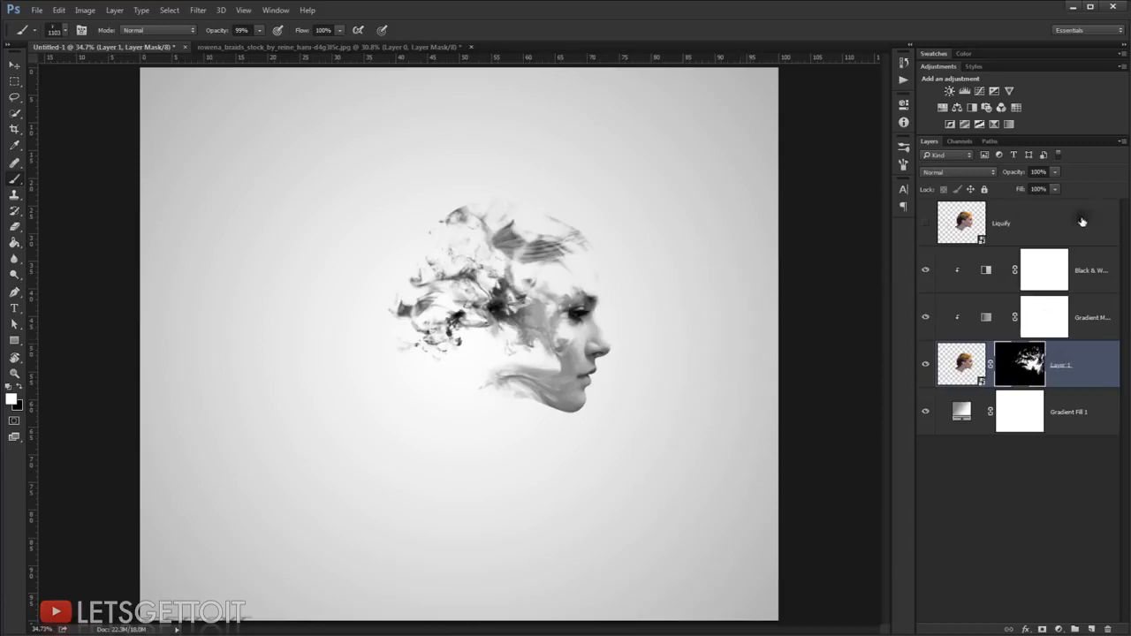
Show the Liquify layer and duplicate the Black & White and Gradient Map adjustments above it
click(1031, 226)
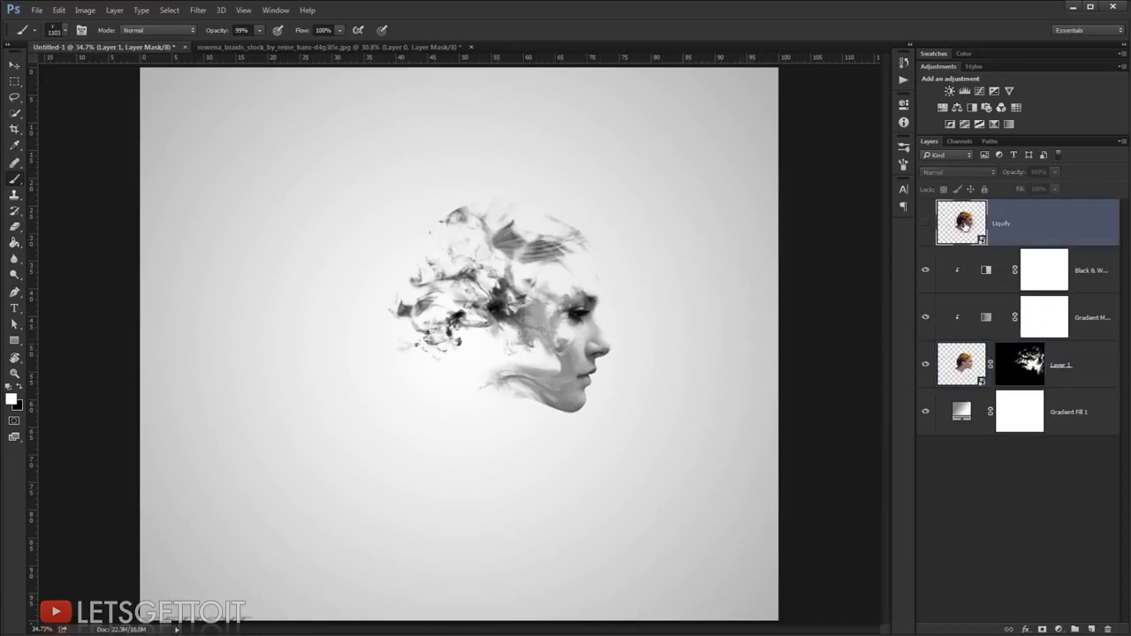
click(926, 224)
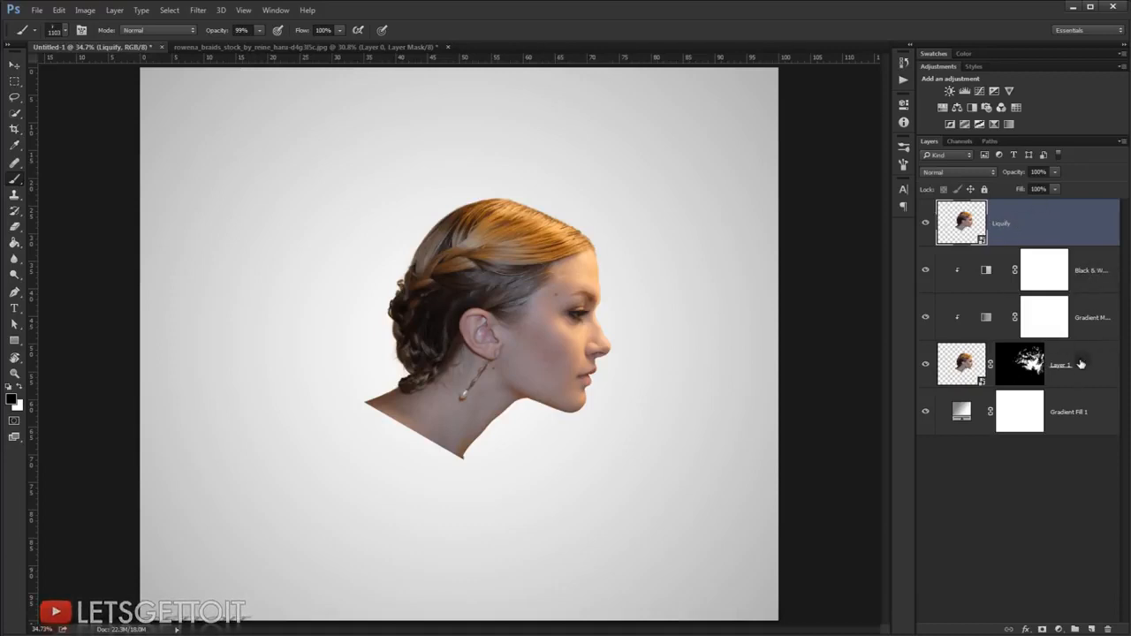
click(1095, 318)
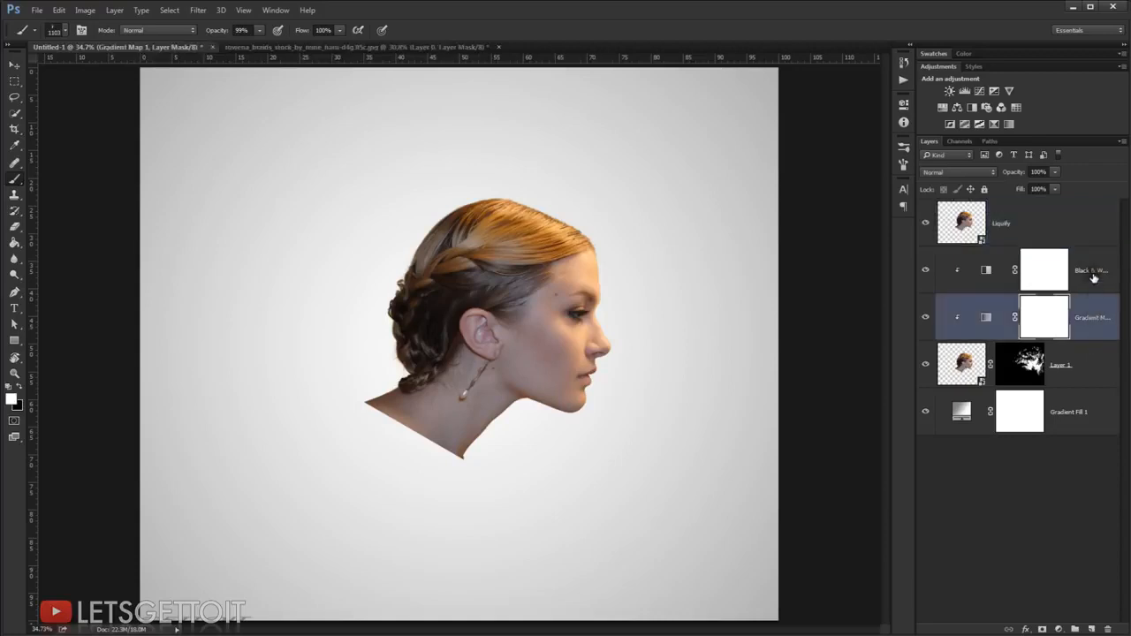
shift+click(1094, 274)
key(alt)
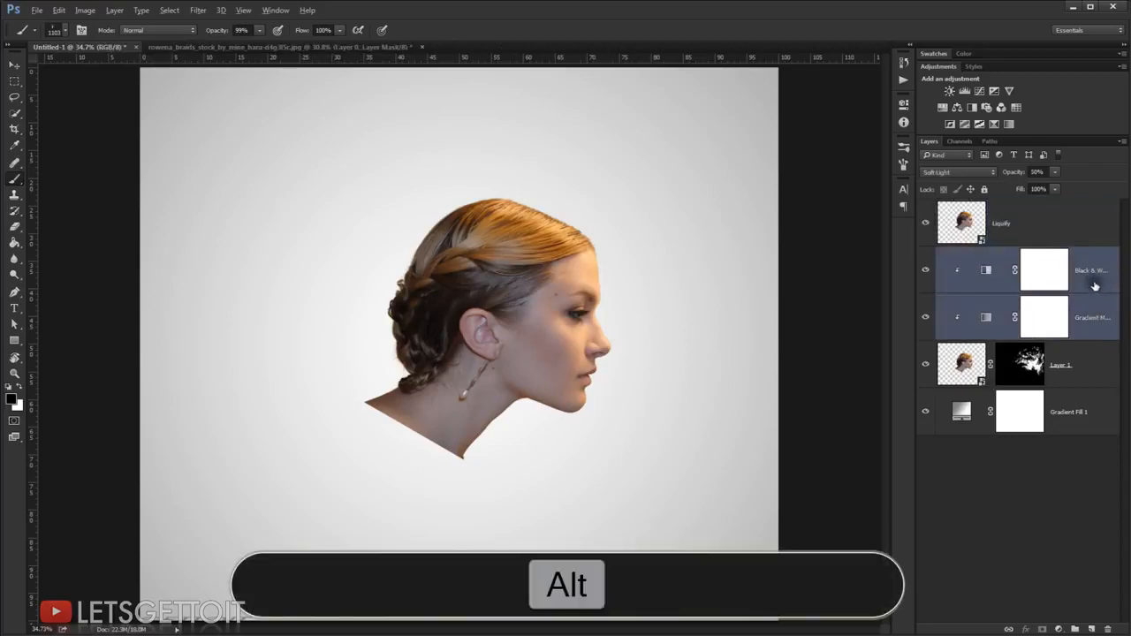
drag(1094, 285, 1065, 219)
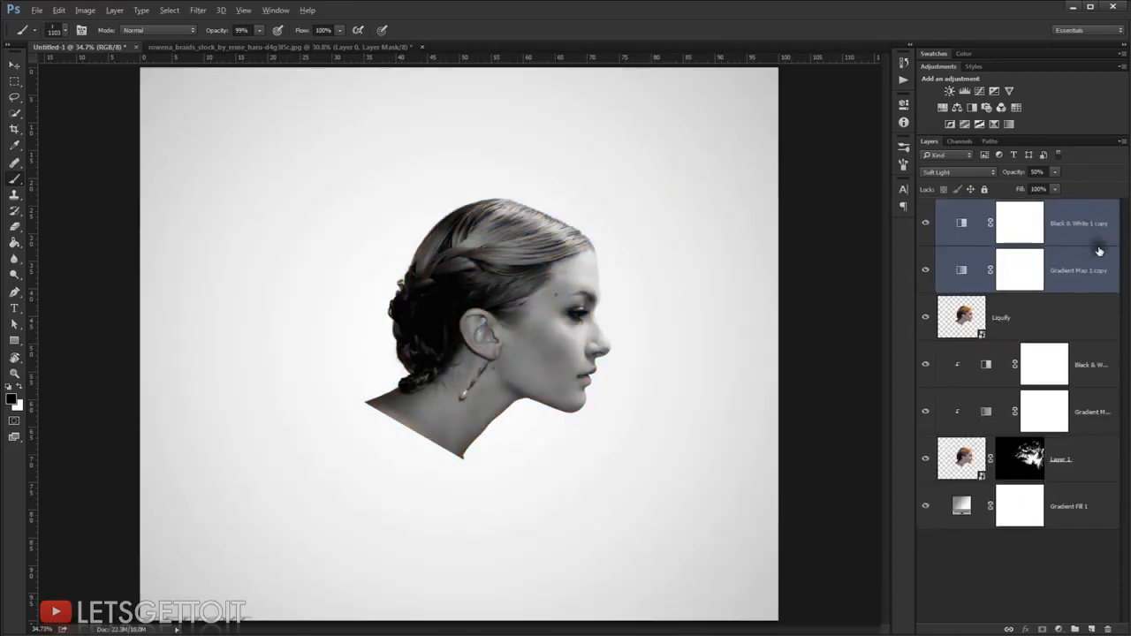
Clip the copied Gradient Map and Black & White adjustments to the Liquify layer
click(1107, 245)
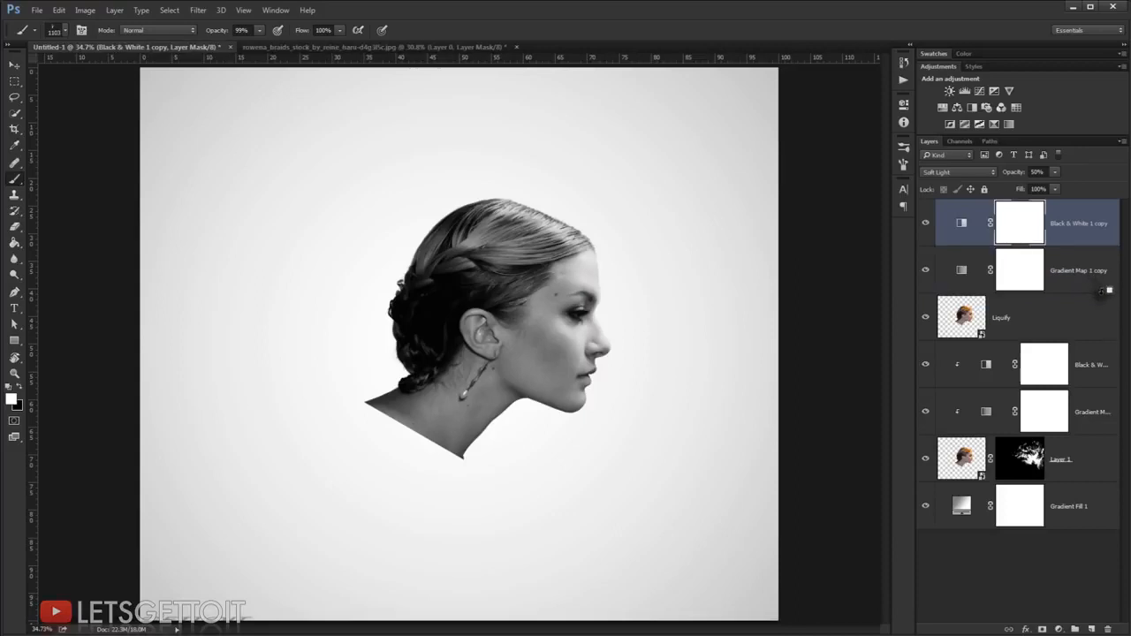
alt+click(1107, 292)
alt+click(1096, 244)
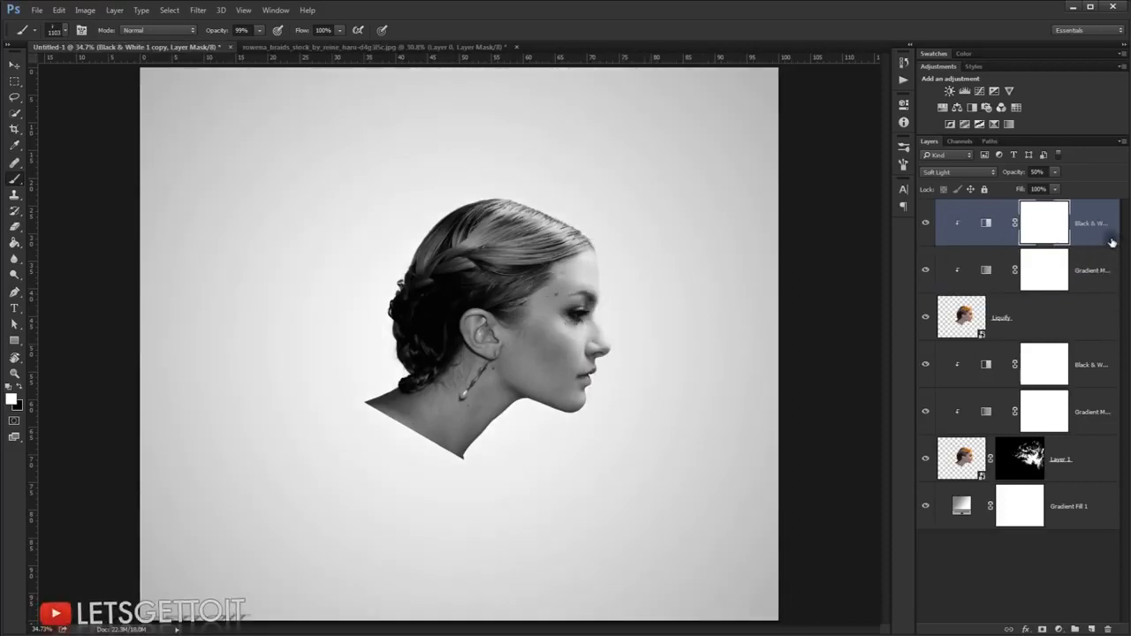
Add a Levels adjustment clipped to the Liquify layer and set its midtone level to 0.59
click(1059, 629)
click(1090, 458)
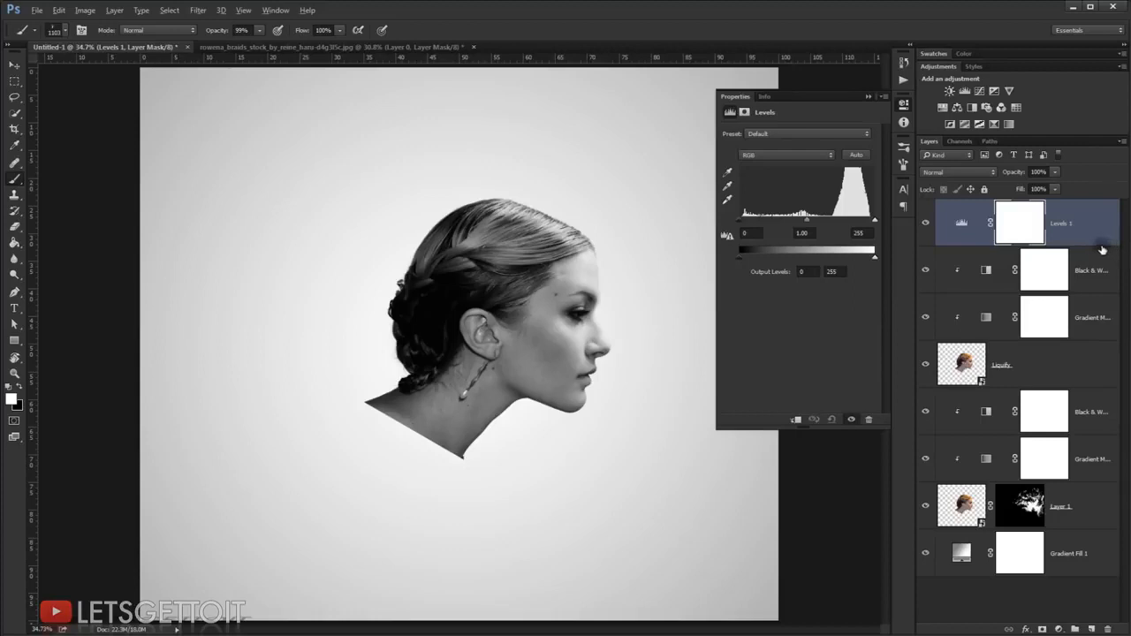
alt+click(1041, 250)
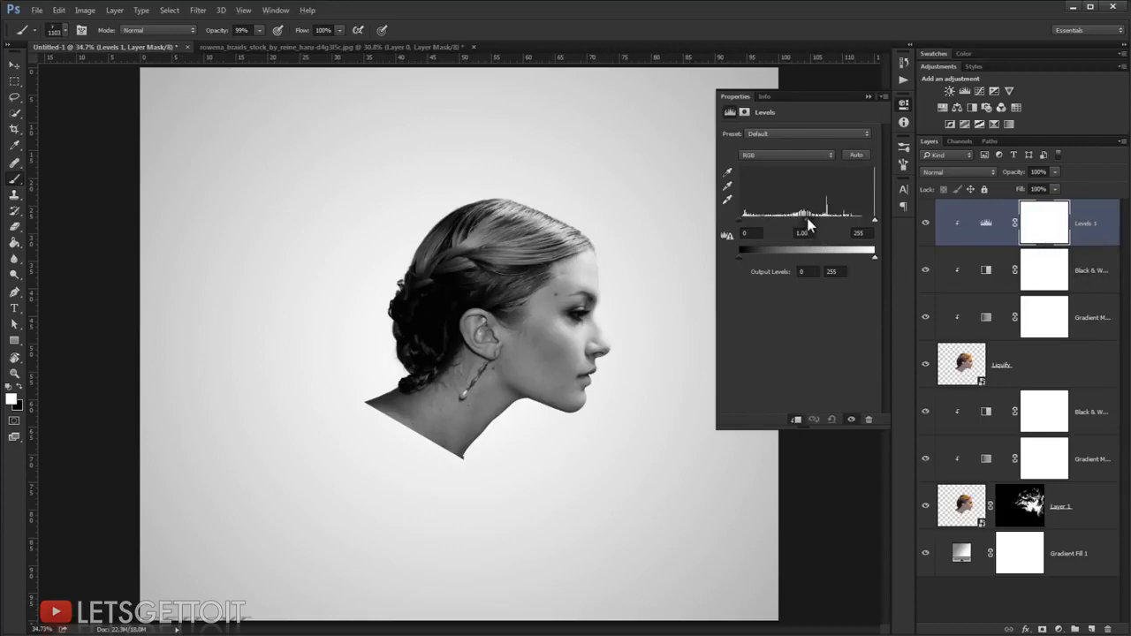
drag(807, 223, 828, 225)
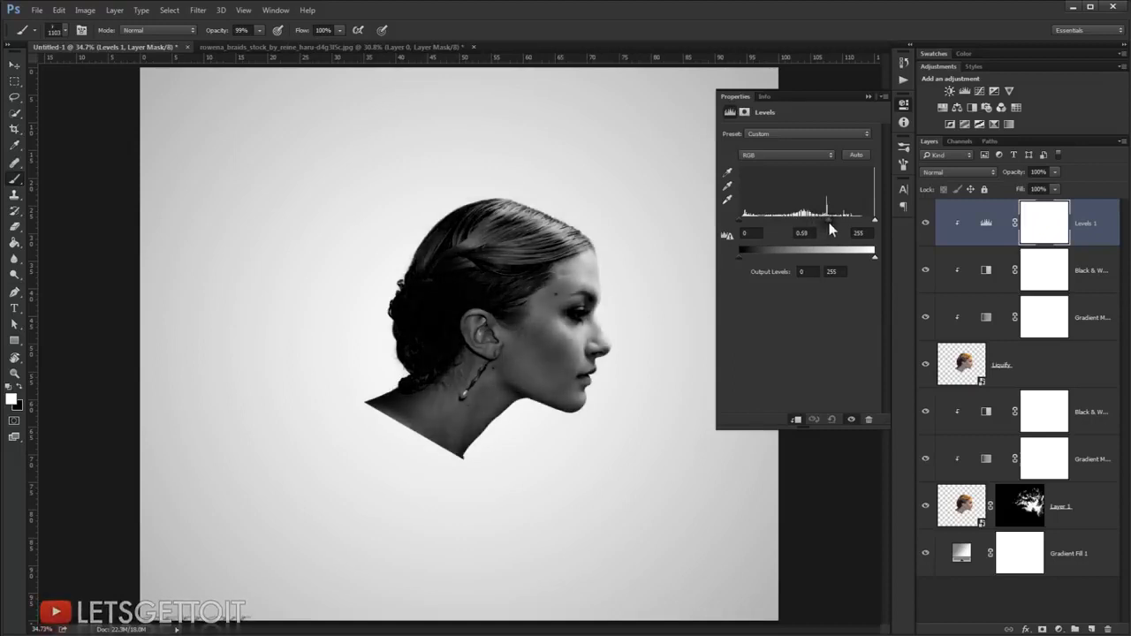
click(866, 97)
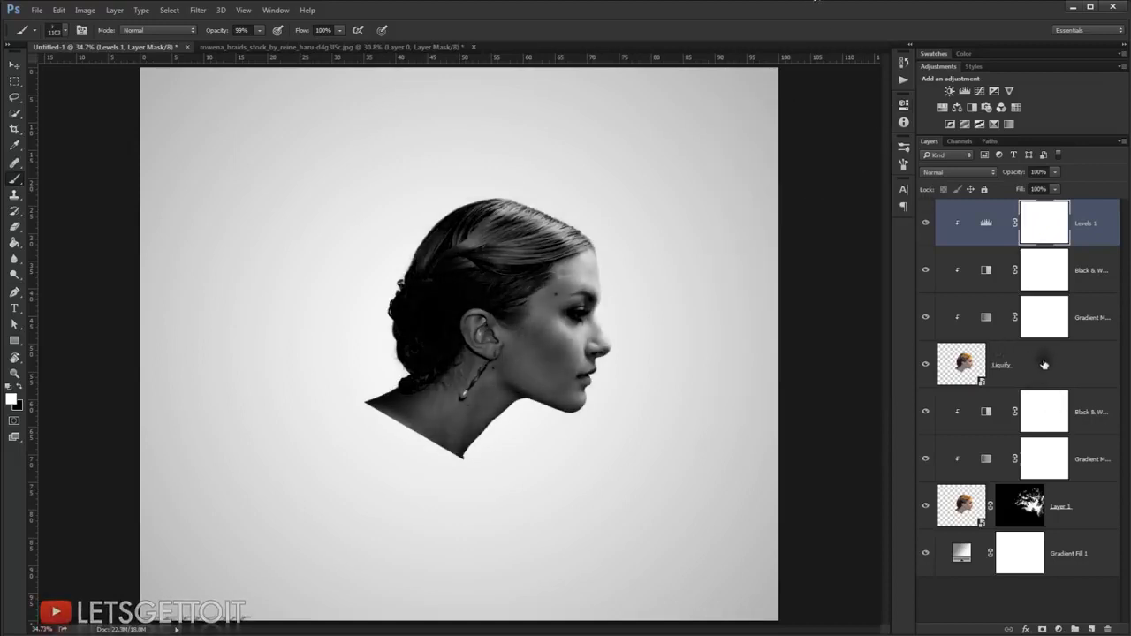
Start the Liquify filter on the Liquify layer and freeze the face from forehead to chin with the Freeze Mask tool
click(1077, 357)
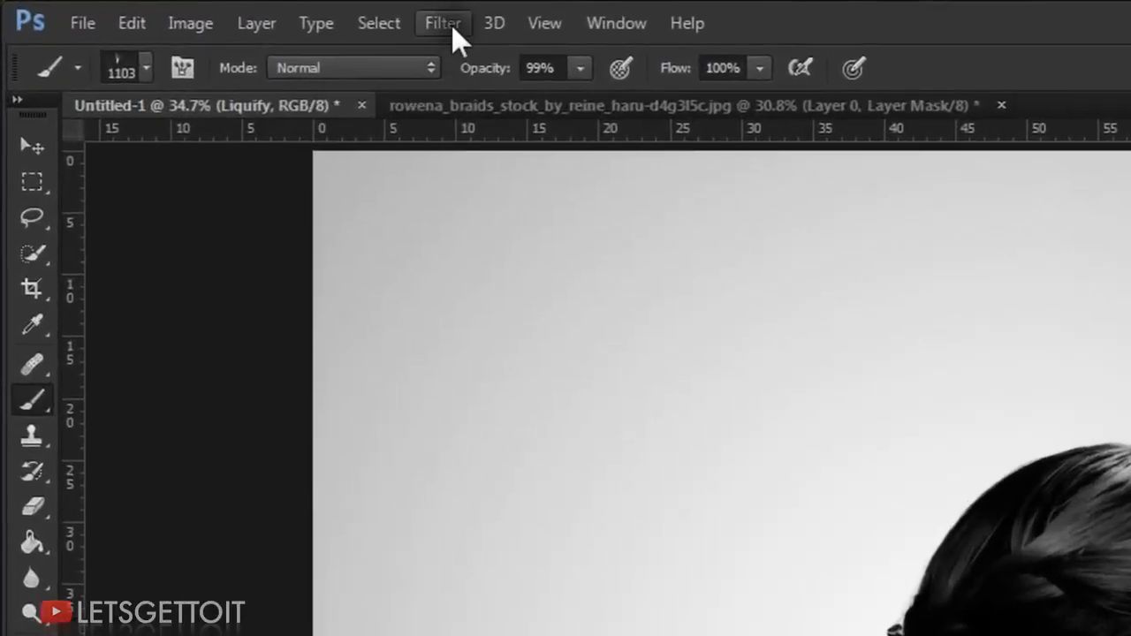
click(451, 23)
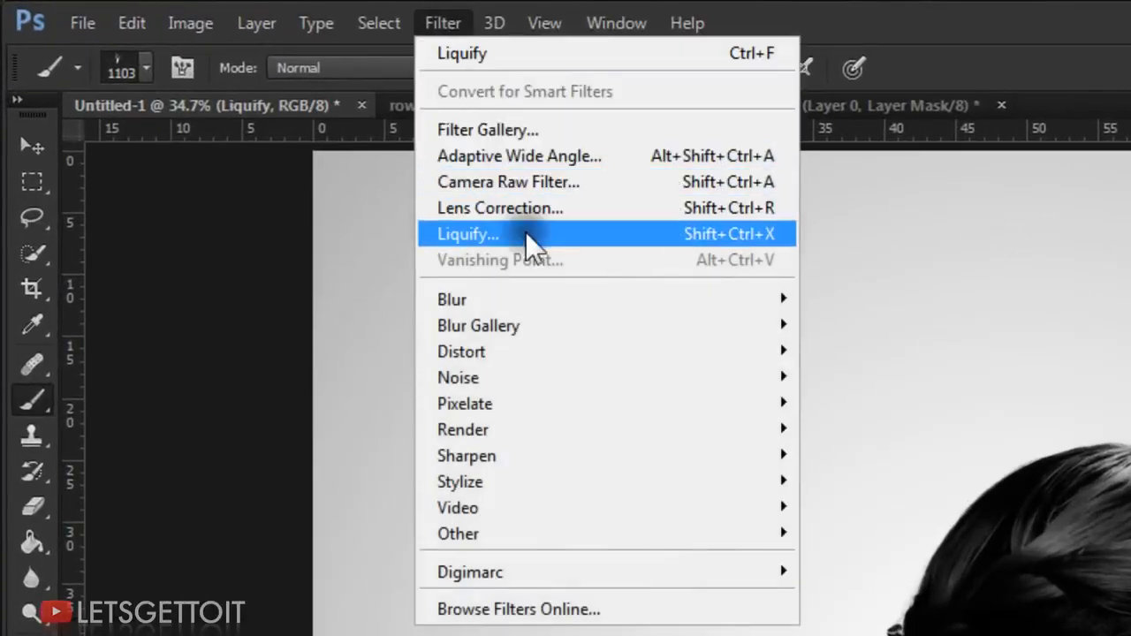
click(472, 234)
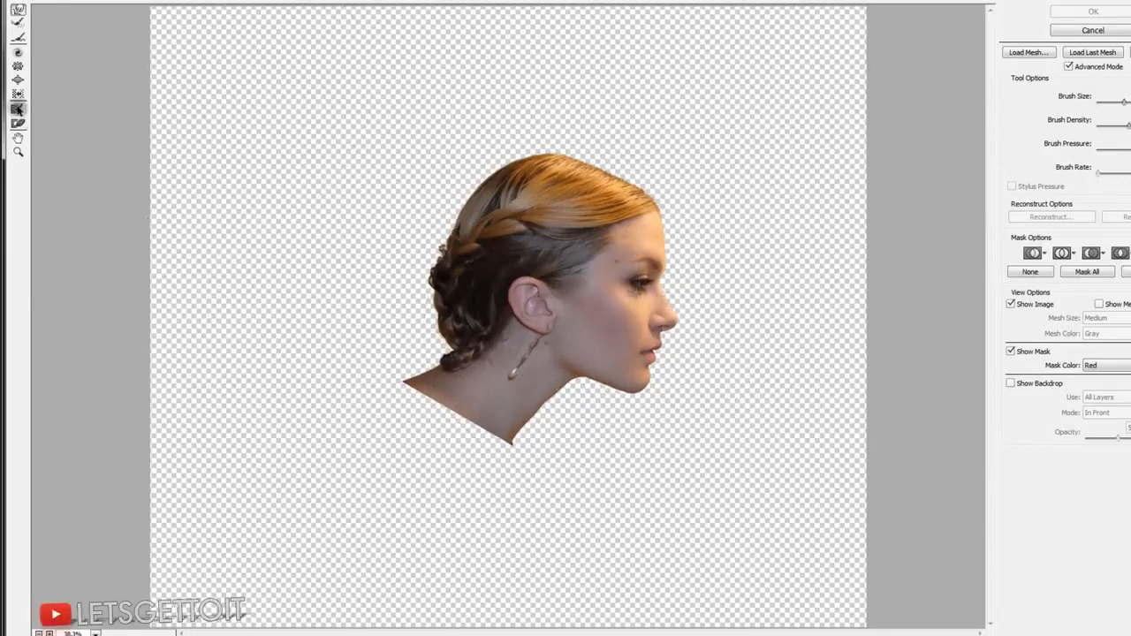
click(19, 109)
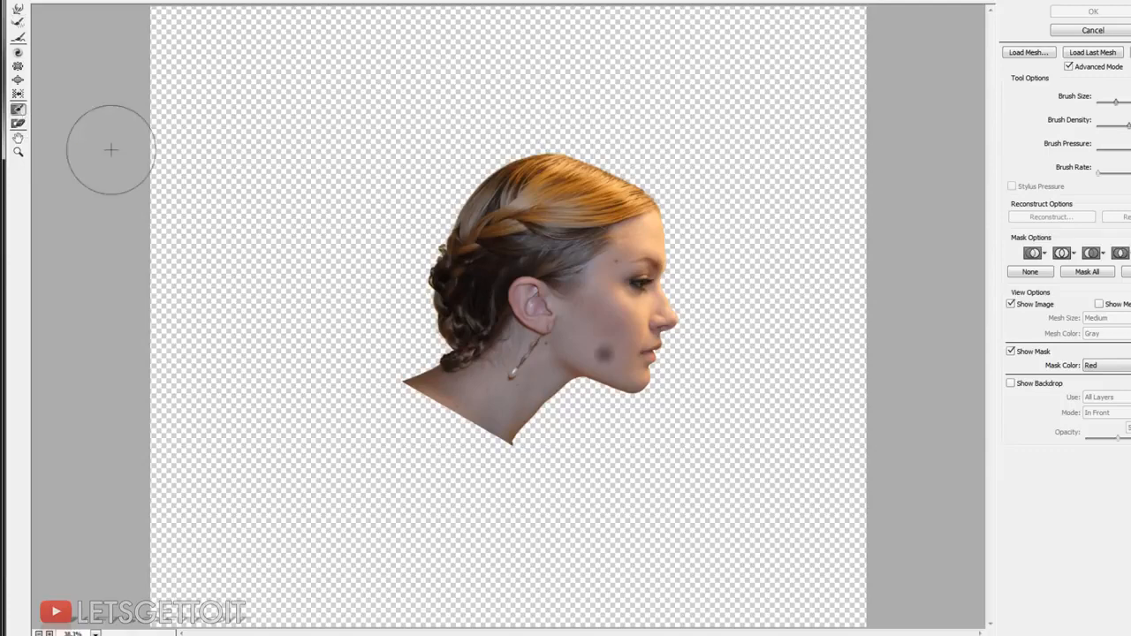
mouse_move(643, 357)
mouse_down()
mouse_move(617, 351)
mouse_move(629, 428)
mouse_up()
mouse_move(668, 237)
mouse_down()
mouse_move(602, 317)
mouse_move(608, 367)
mouse_move(656, 403)
mouse_move(662, 329)
mouse_move(647, 316)
mouse_move(656, 266)
mouse_move(616, 301)
mouse_move(603, 330)
mouse_move(675, 385)
mouse_move(675, 344)
mouse_move(589, 329)
mouse_up()
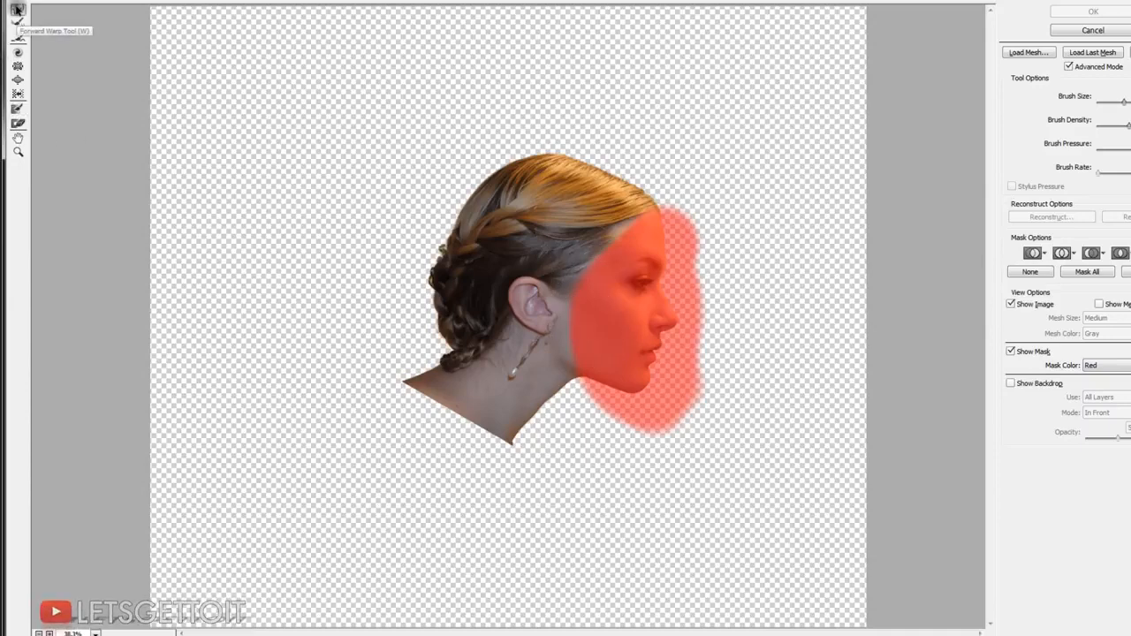
Stretch the hair, back of the head and neck far outward with a large Forward Warp brush, and apply the filter
click(18, 9)
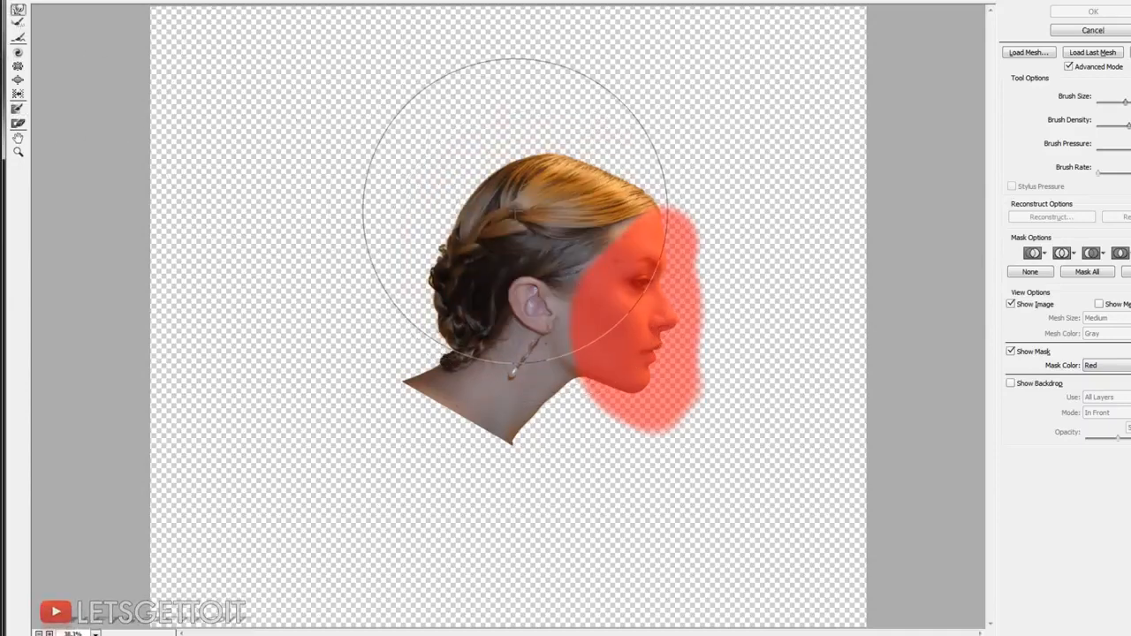
mouse_move(514, 212)
mouse_down()
mouse_move(486, 174)
mouse_move(531, 182)
mouse_move(550, 167)
mouse_move(555, 137)
mouse_move(478, 276)
mouse_move(455, 292)
mouse_move(413, 287)
mouse_move(444, 325)
mouse_move(453, 363)
mouse_move(438, 358)
mouse_move(456, 197)
mouse_move(305, 349)
mouse_move(399, 474)
mouse_up()
key(ctrl+minus)
mouse_move(346, 328)
mouse_down()
mouse_move(432, 183)
mouse_move(365, 325)
mouse_move(360, 245)
mouse_move(496, 154)
mouse_move(378, 140)
mouse_move(296, 296)
mouse_move(283, 367)
mouse_move(380, 448)
mouse_move(270, 352)
mouse_move(334, 188)
mouse_move(275, 243)
mouse_move(479, 226)
mouse_move(541, 128)
mouse_move(435, 139)
mouse_move(358, 120)
mouse_move(371, 75)
mouse_move(573, 107)
mouse_move(612, 125)
mouse_move(455, 102)
mouse_move(312, 174)
mouse_move(218, 254)
mouse_move(441, 289)
mouse_move(609, 162)
mouse_move(622, 167)
mouse_move(590, 174)
mouse_move(547, 134)
mouse_move(491, 152)
mouse_move(316, 113)
mouse_move(212, 305)
mouse_move(277, 191)
mouse_move(231, 171)
mouse_move(315, 91)
mouse_move(237, 142)
mouse_move(459, 426)
mouse_move(411, 461)
mouse_move(232, 413)
mouse_move(334, 510)
mouse_move(487, 491)
mouse_move(601, 437)
mouse_up()
scroll(707, 344, up, 2)
scroll(838, 222, down, 2)
scroll(616, 242, up, 2)
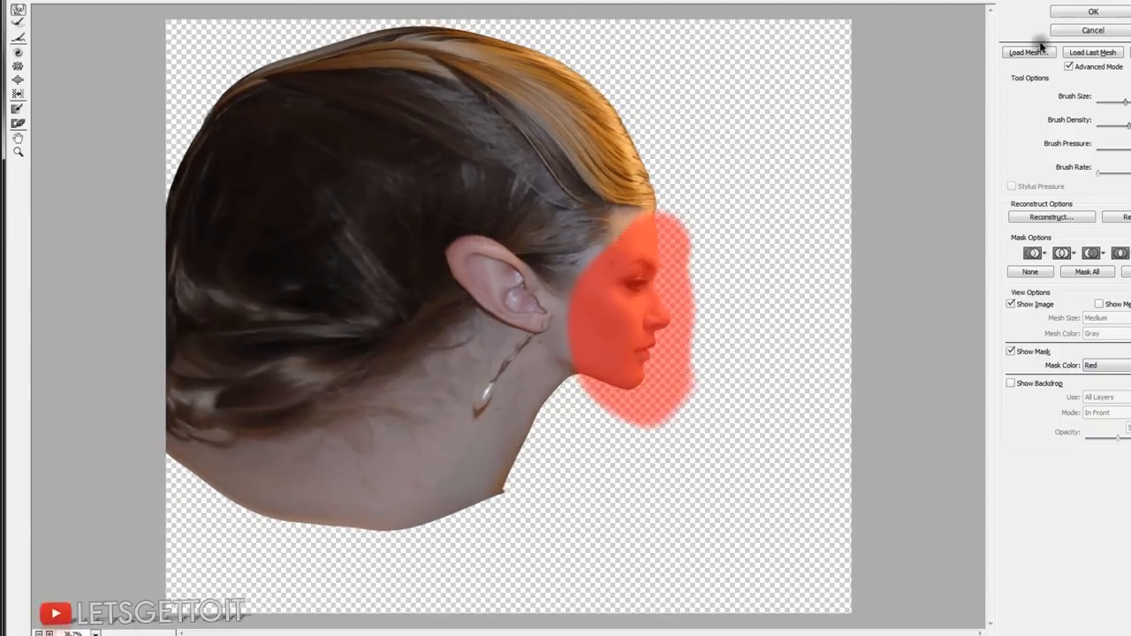
key(Return)
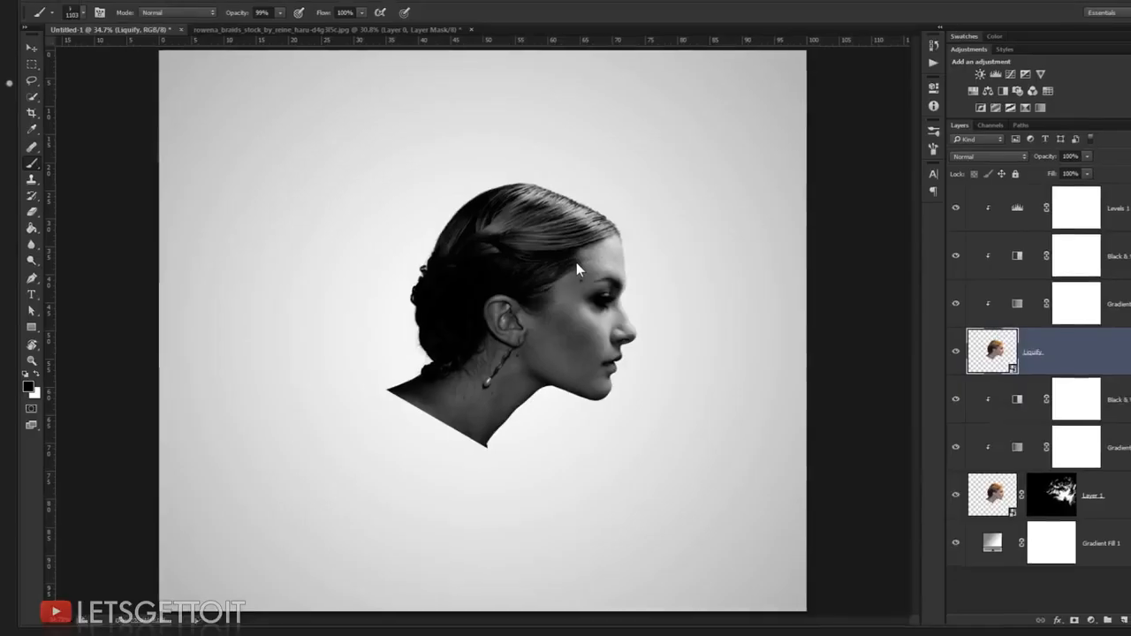
Collapse the Liquify layer's smart filter list and add a black layer mask that hides the warped portrait
scroll(550, 276, down, 1)
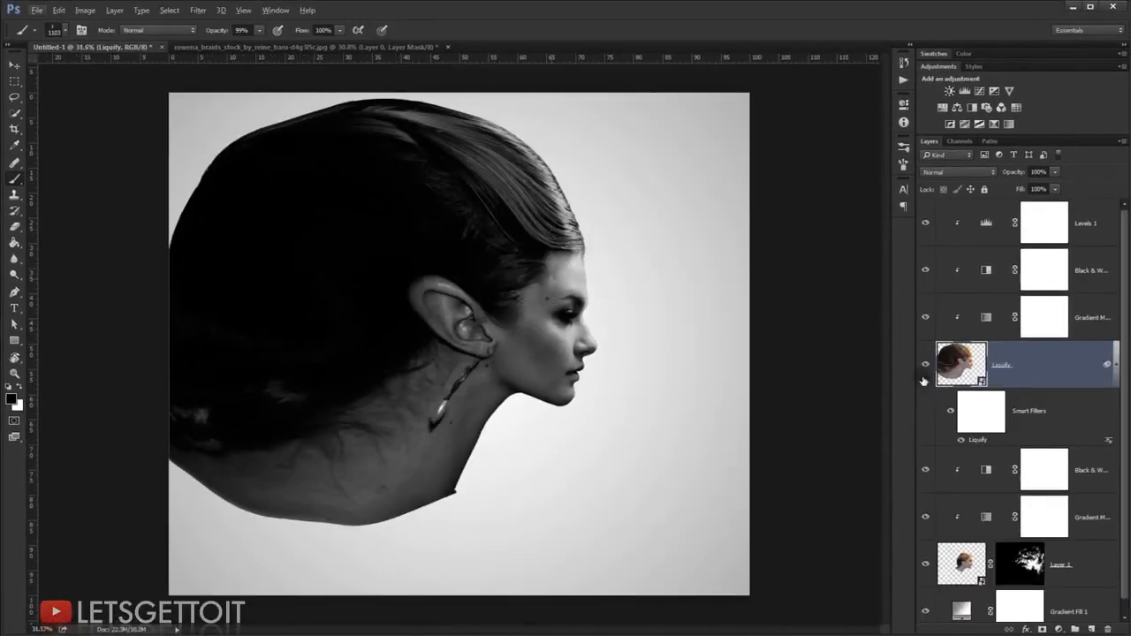
click(1115, 363)
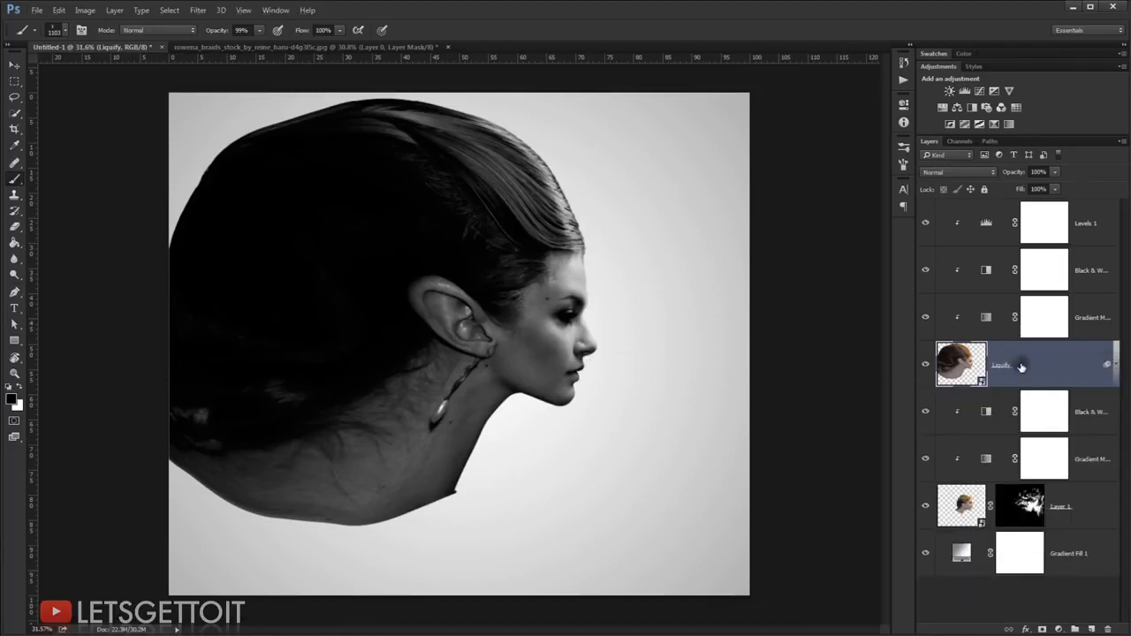
alt+click(1042, 629)
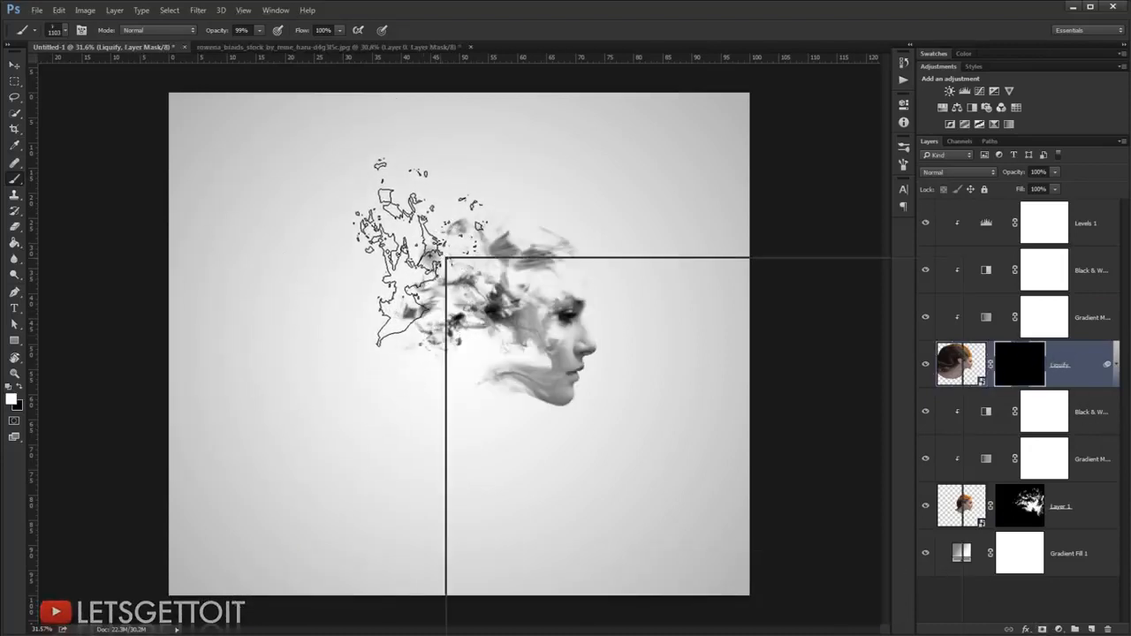
Choose the 2482 px smoke brush, resize it to 1545 px, and turn the canvas for painting on the Liquify layer's mask
right_click(447, 258)
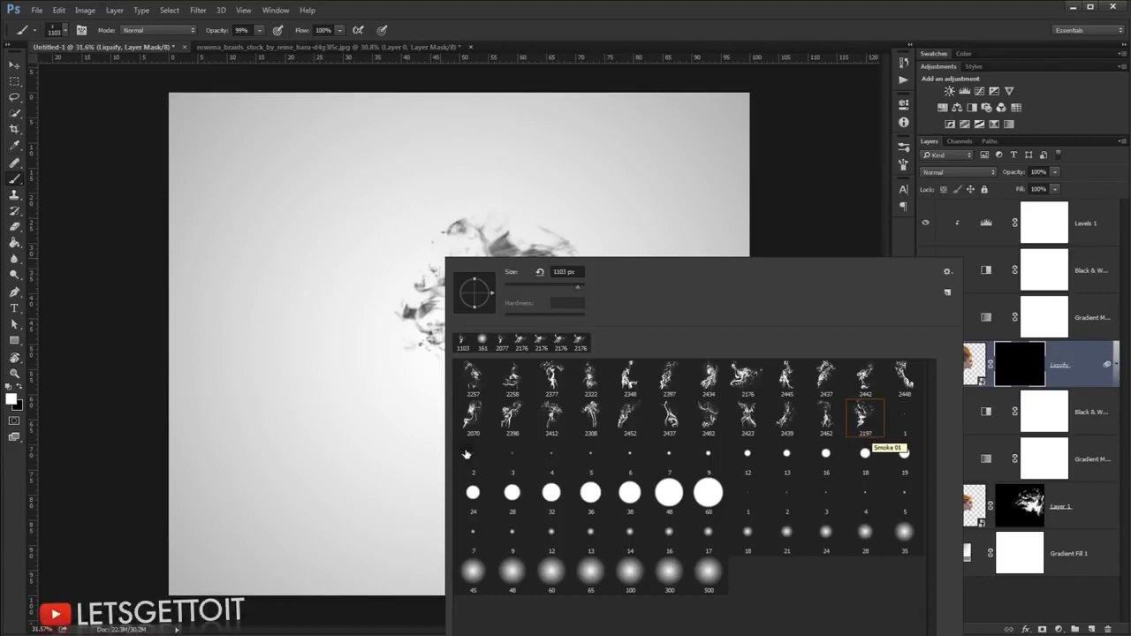
click(710, 420)
click(735, 8)
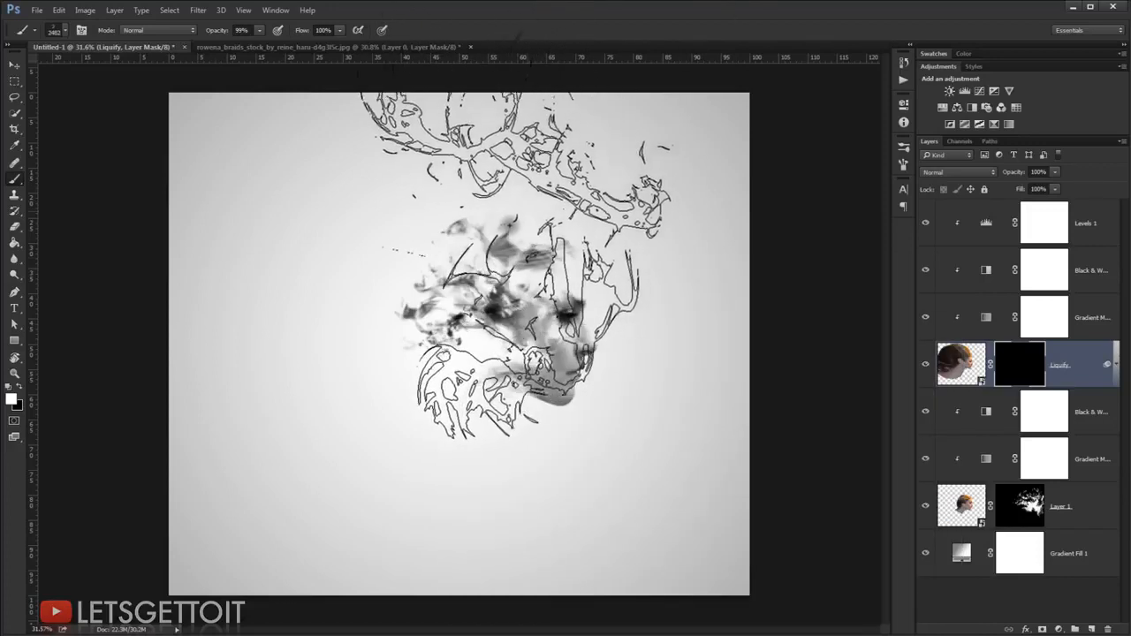
drag(508, 228, 466, 238)
key(r)
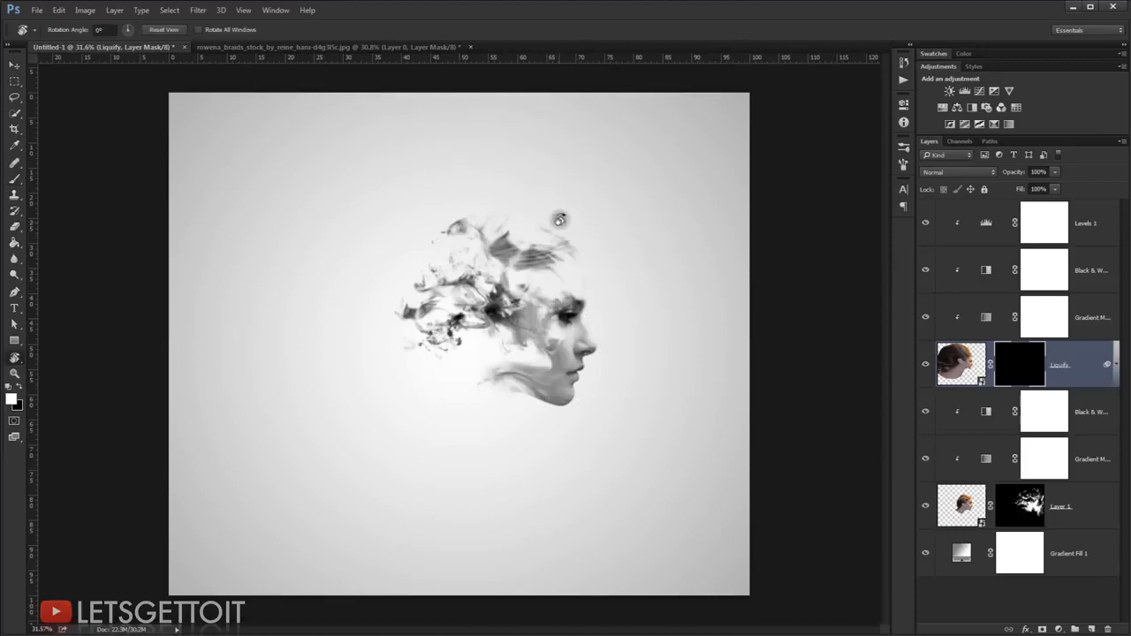
mouse_move(626, 198)
mouse_down()
mouse_move(601, 171)
mouse_move(651, 392)
mouse_move(631, 392)
mouse_move(565, 287)
mouse_move(522, 298)
mouse_up()
key(b)
click(556, 296)
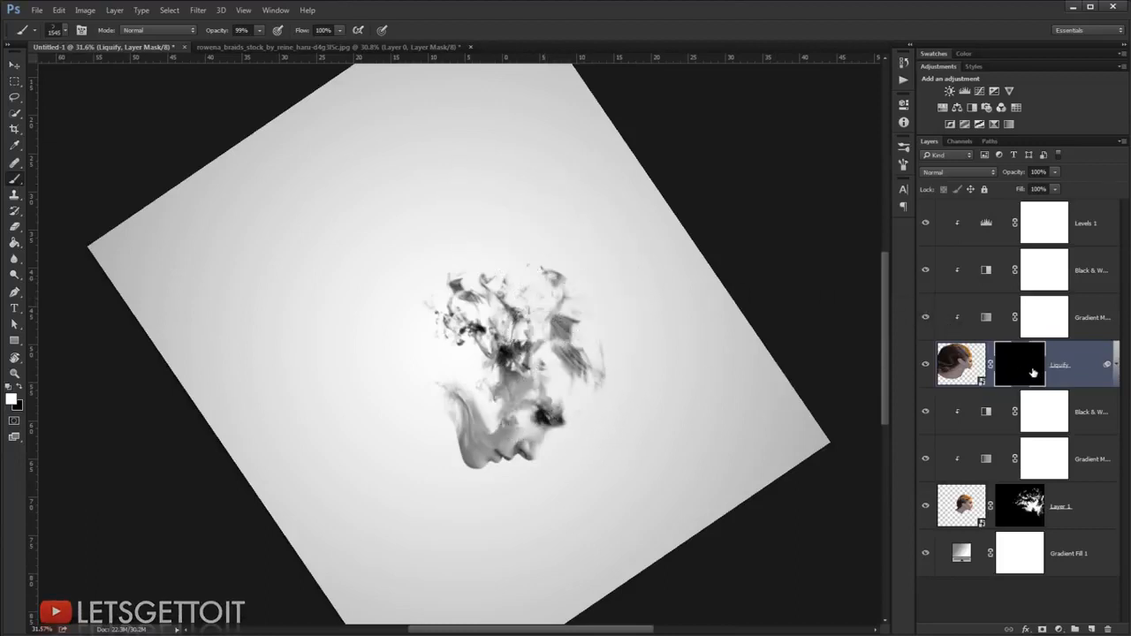
Lower the density of the Liquify layer's mask to 76% so the warped portrait shows faintly as a painting guide
double_click(1029, 369)
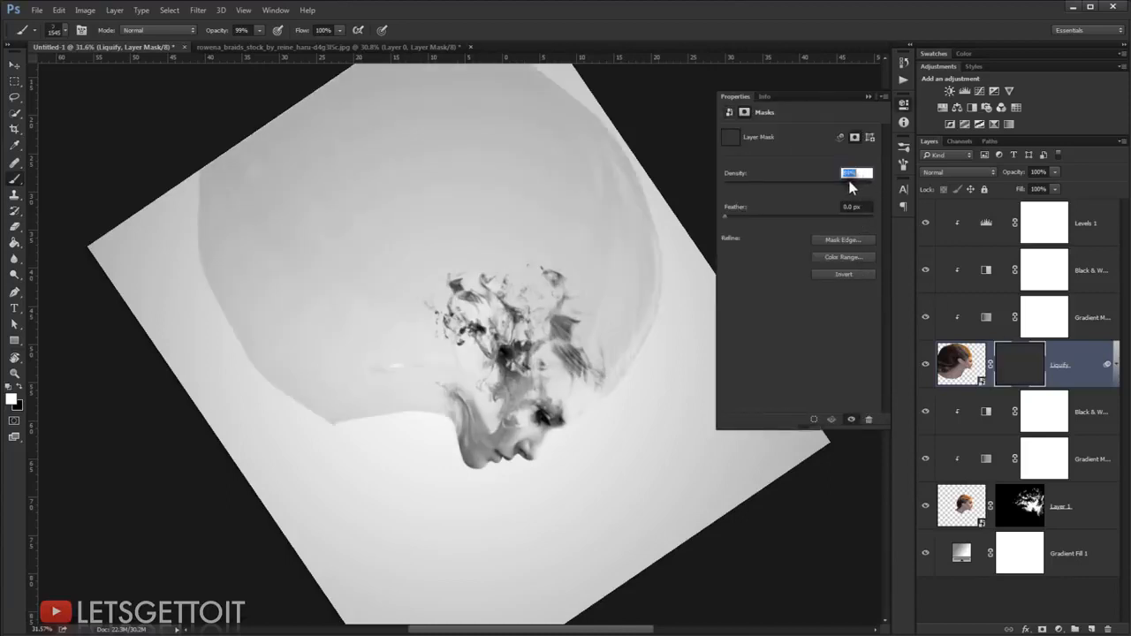
drag(844, 181, 838, 181)
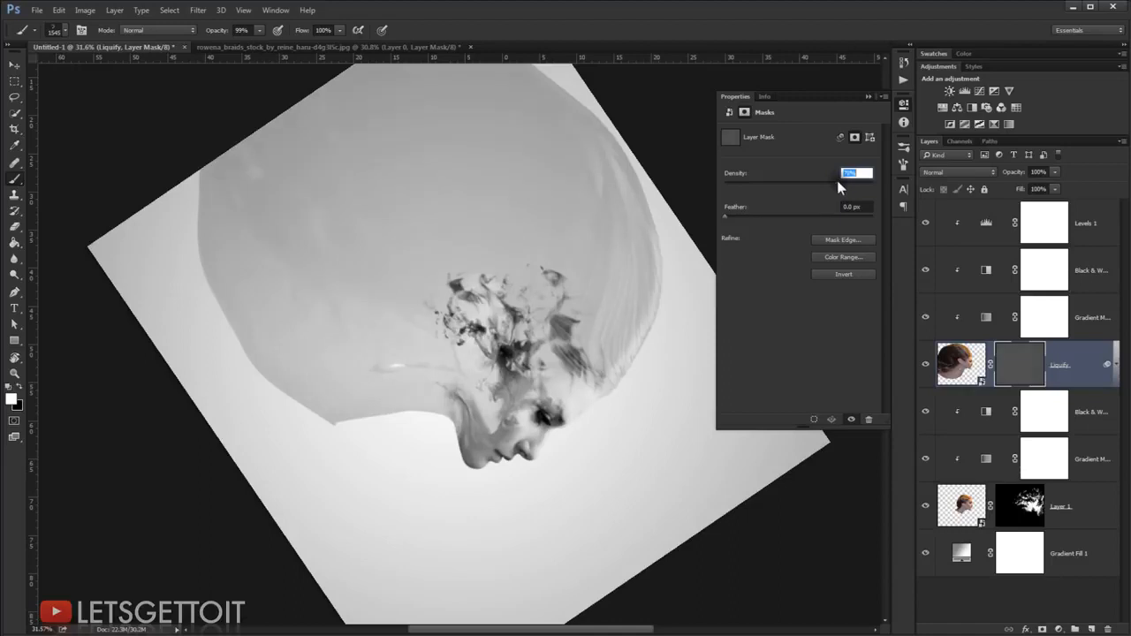
click(869, 96)
Enlarge the smoke brush to 2026 px and stamp white smoke on the Liquify mask over the crown and forehead
drag(527, 286, 565, 300)
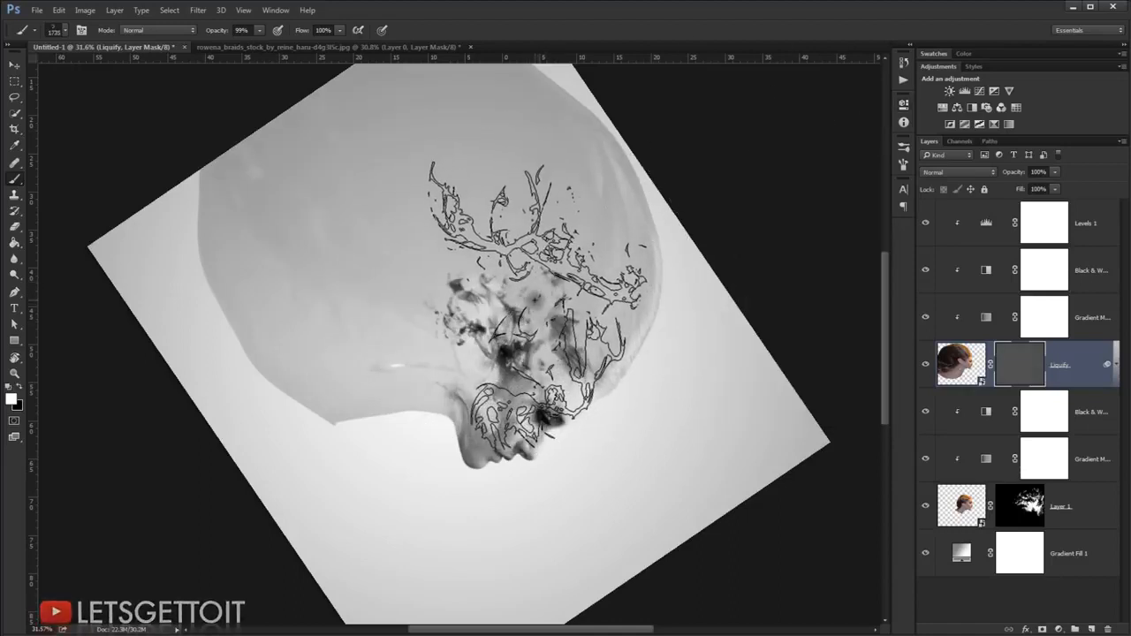
drag(539, 305, 565, 301)
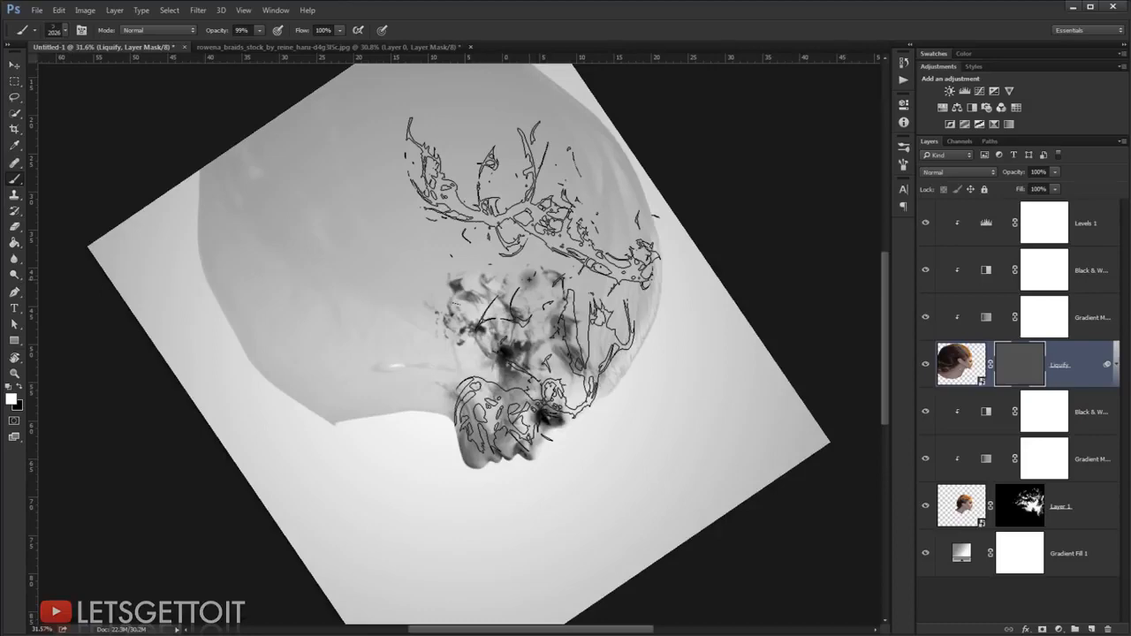
click(530, 292)
click(529, 280)
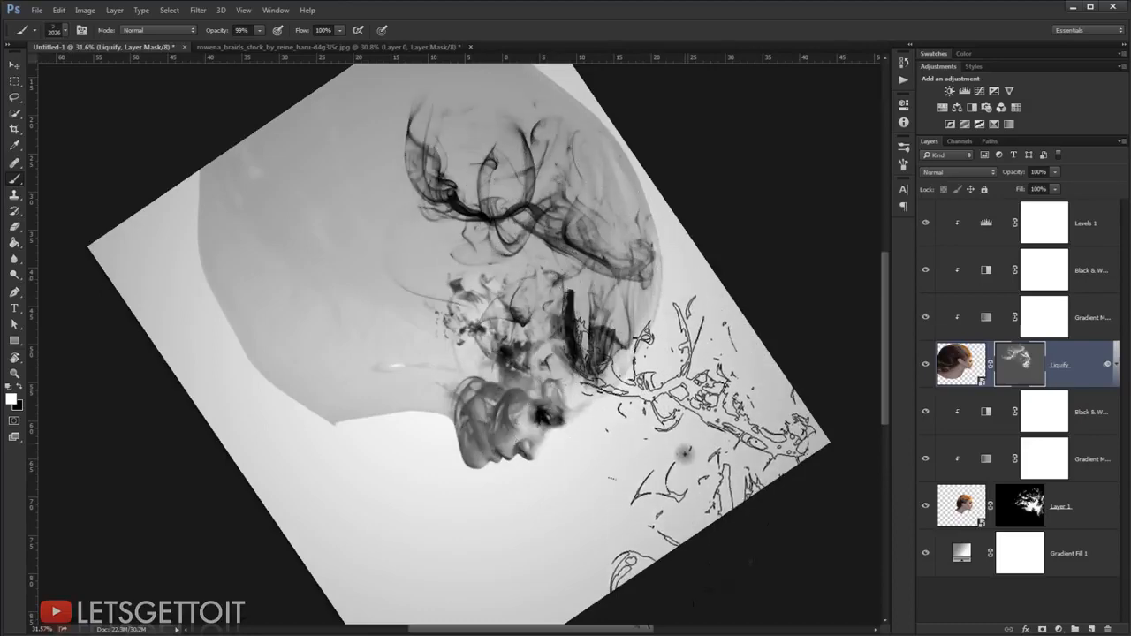
Turn the canvas back to 0° and choose the 2176 px smoke brush
key(r)
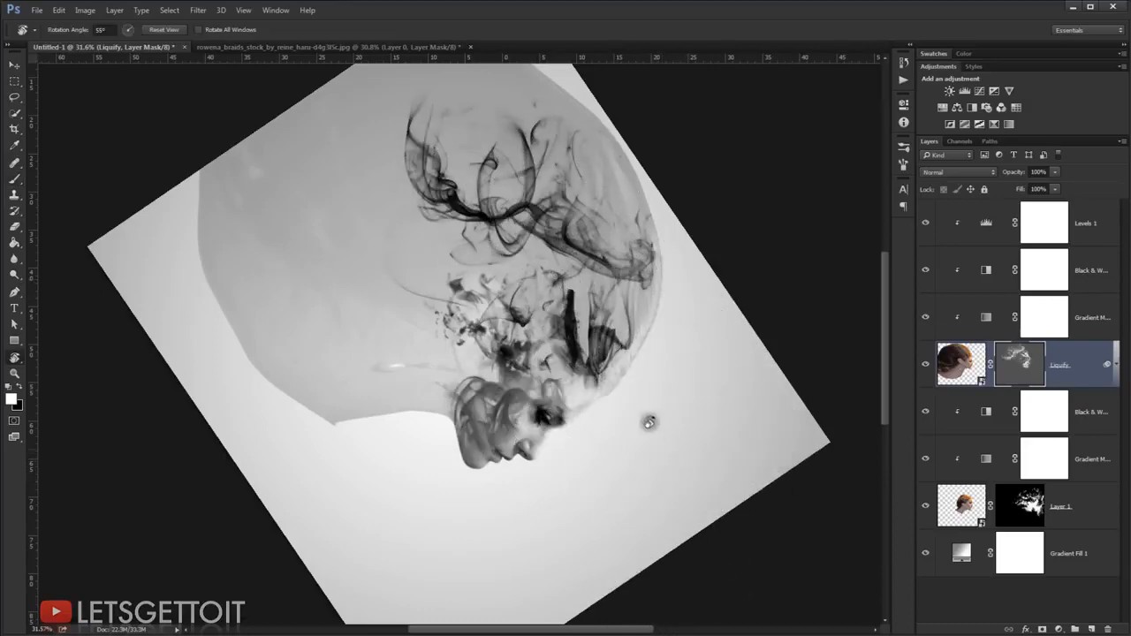
mouse_move(645, 412)
mouse_down()
mouse_move(532, 255)
mouse_move(546, 259)
mouse_up()
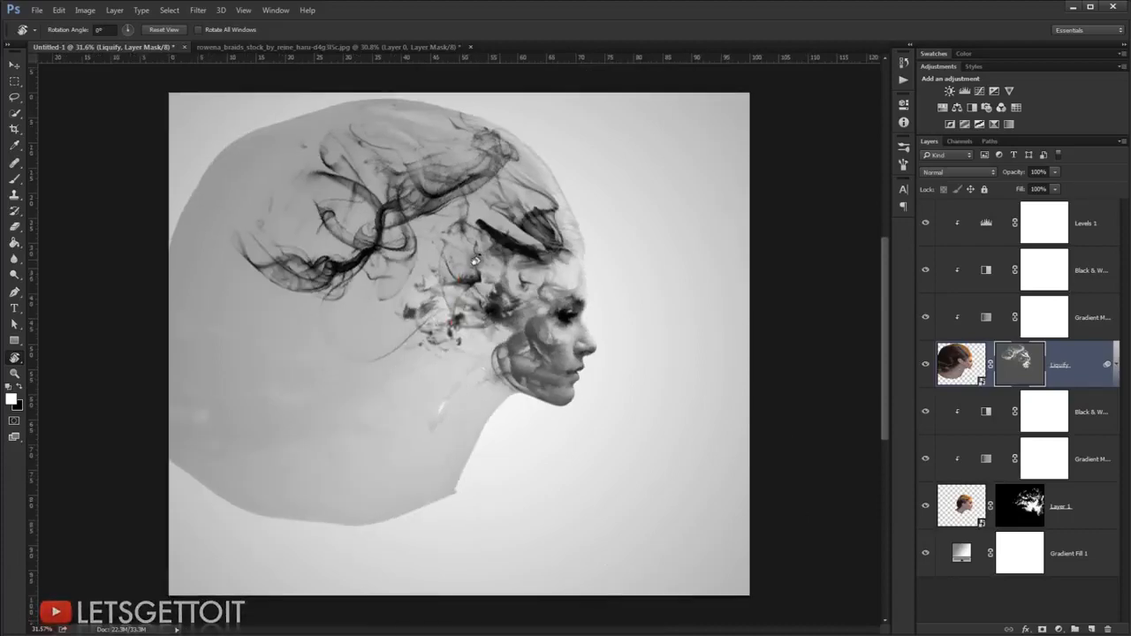
key(b)
right_click(465, 261)
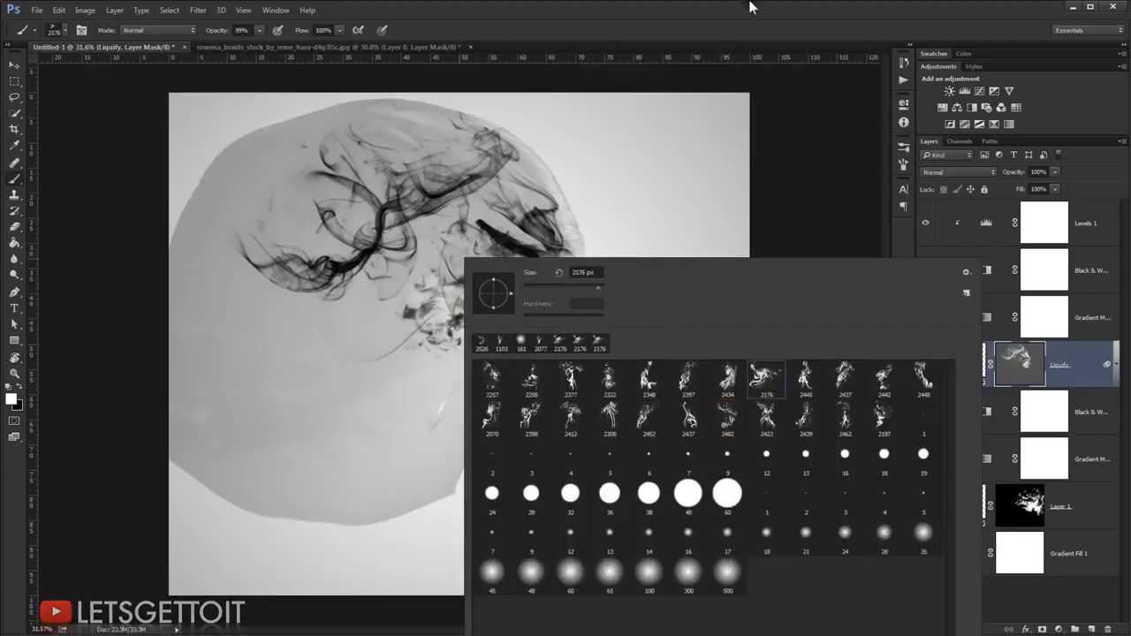
click(747, 8)
Turn the canvas to about 102° and stamp the 2176 px smoke brush on the mask over the back of the head and neck
key(r)
drag(504, 281, 492, 528)
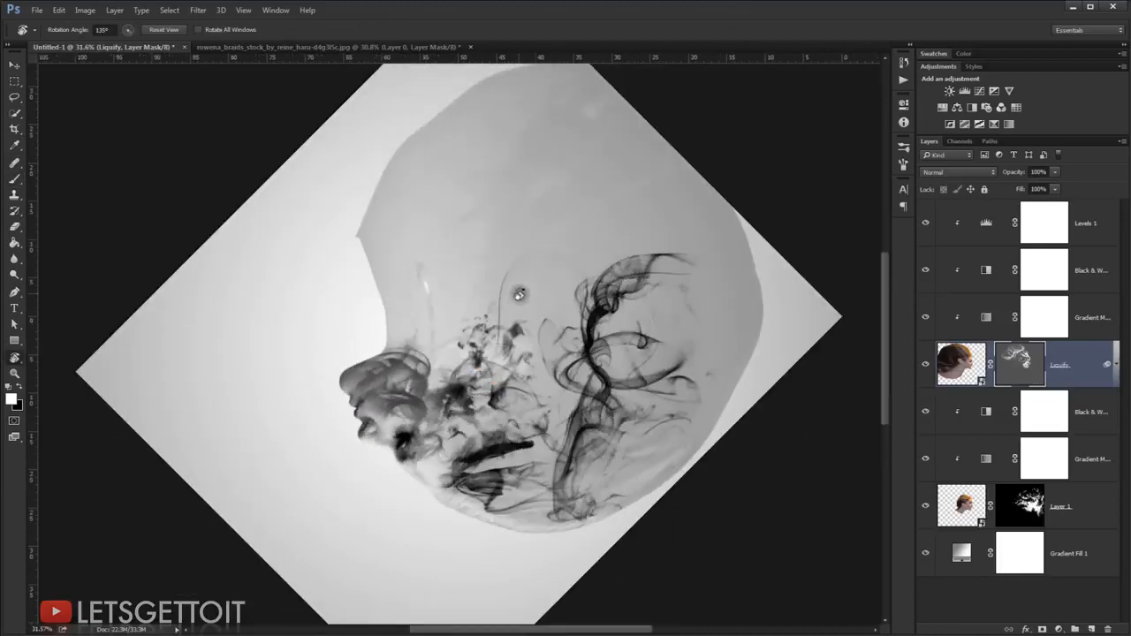
key(b)
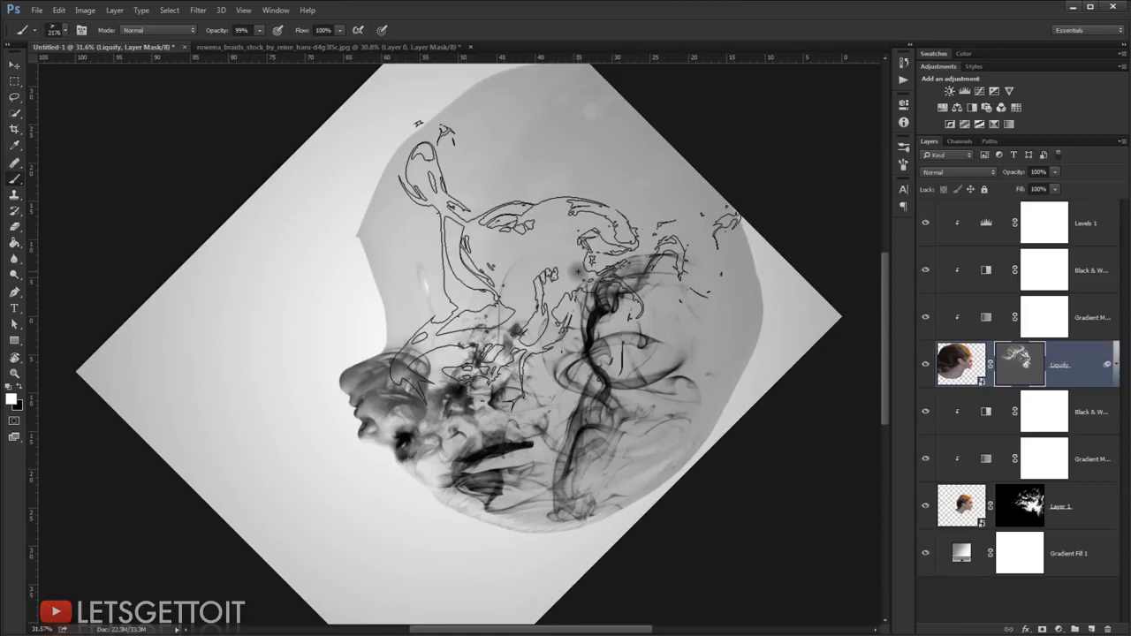
key(r)
mouse_move(610, 273)
mouse_down()
mouse_move(539, 175)
mouse_move(528, 193)
mouse_up()
key(b)
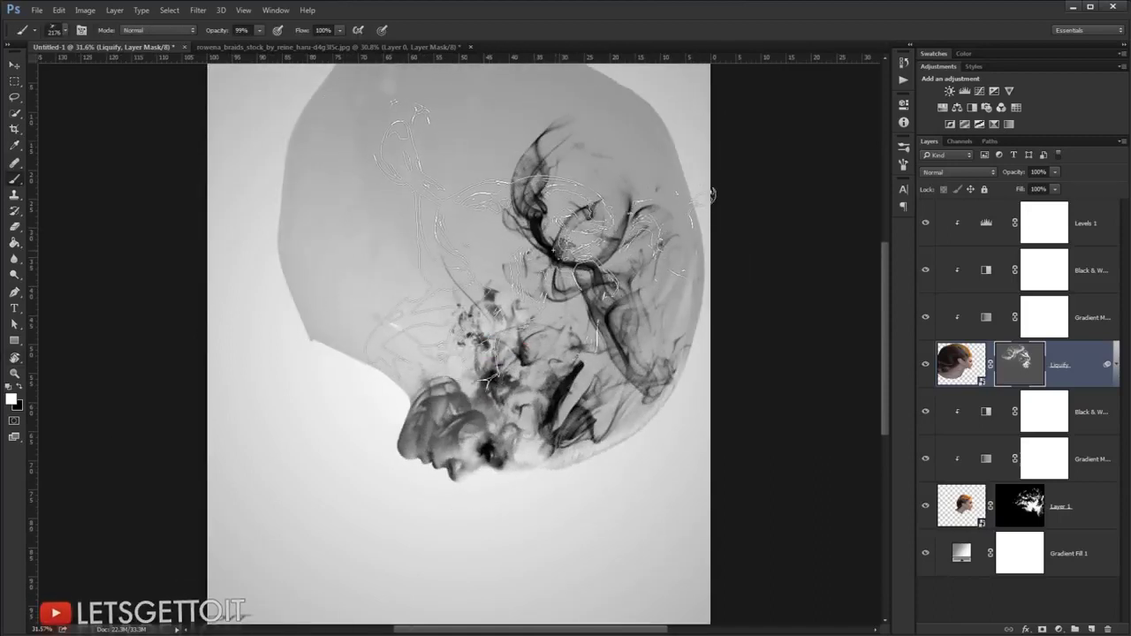
key(r)
drag(535, 234, 565, 236)
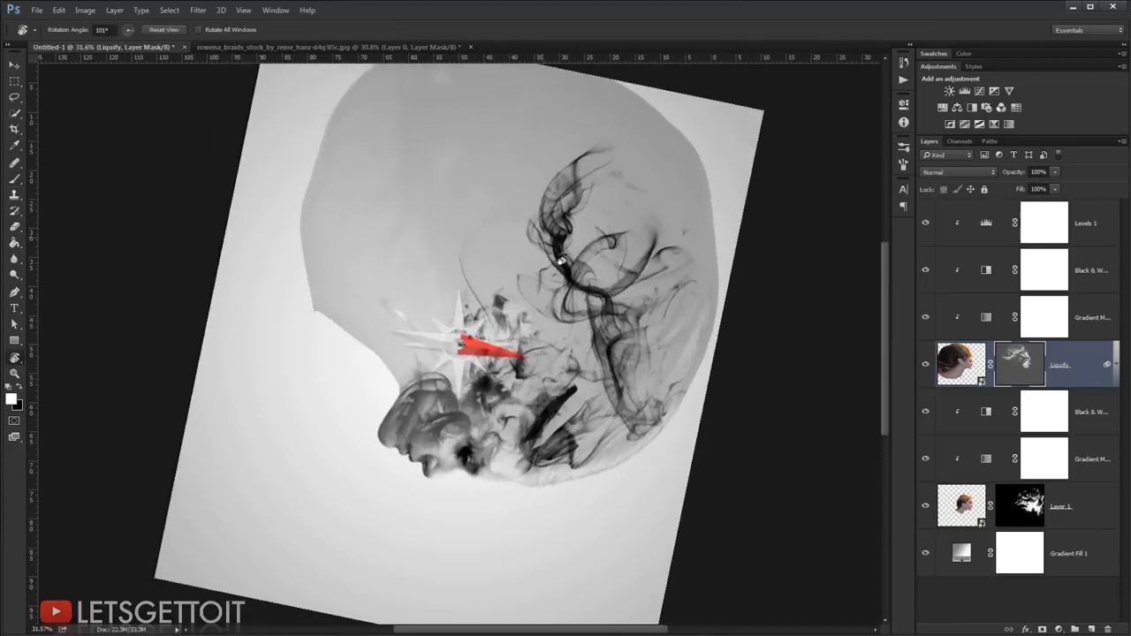
key(b)
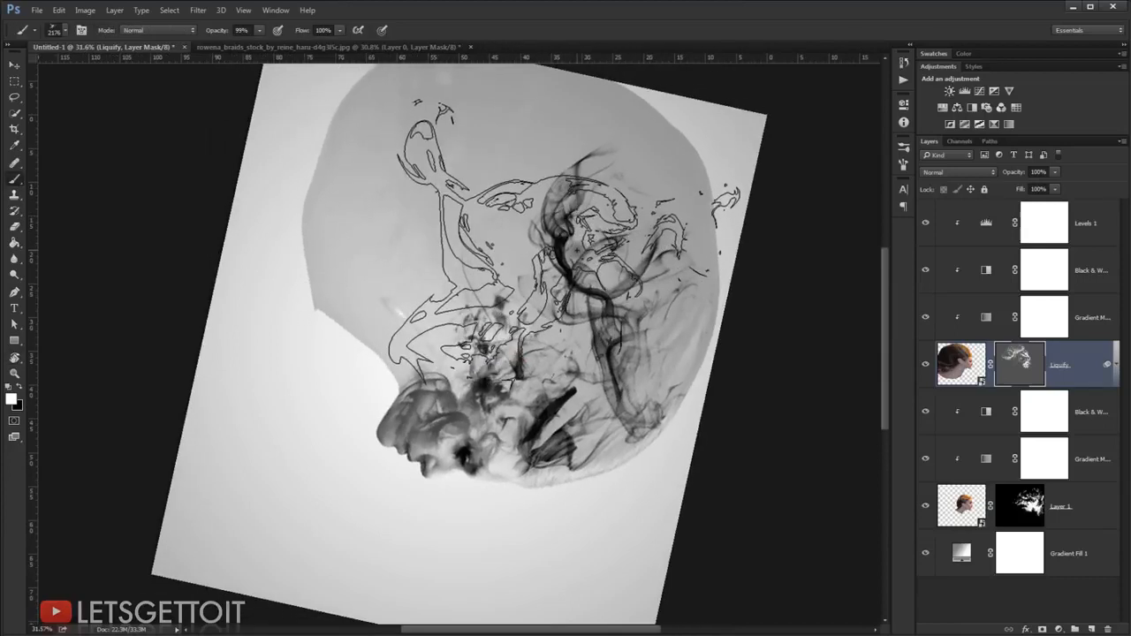
click(564, 243)
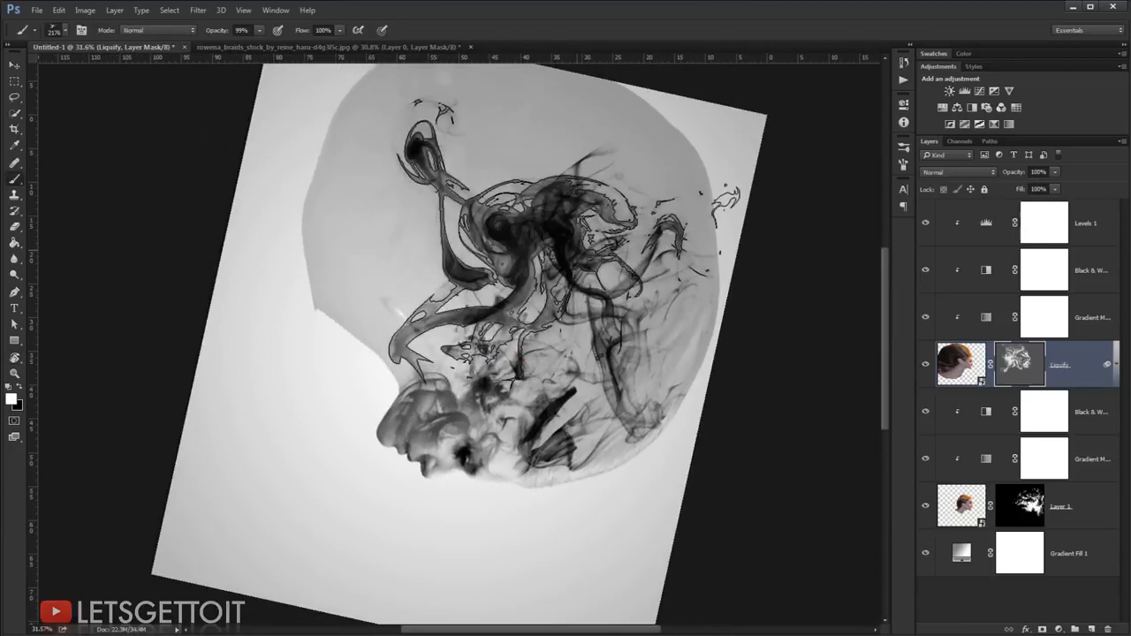
key(ctrl+z)
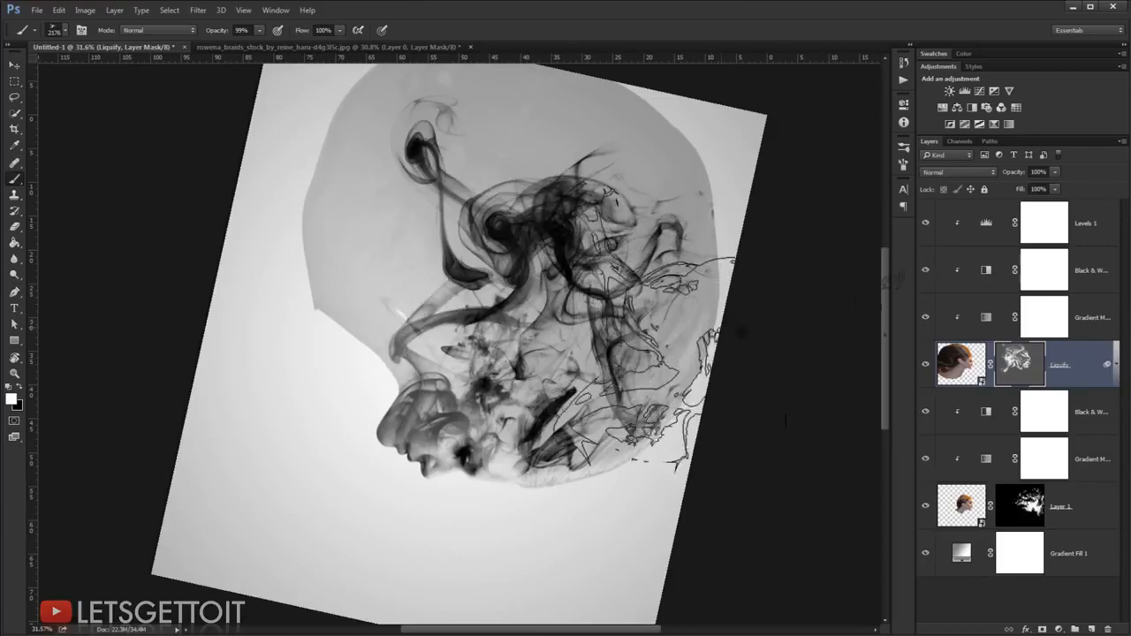
key(ctrl+r)
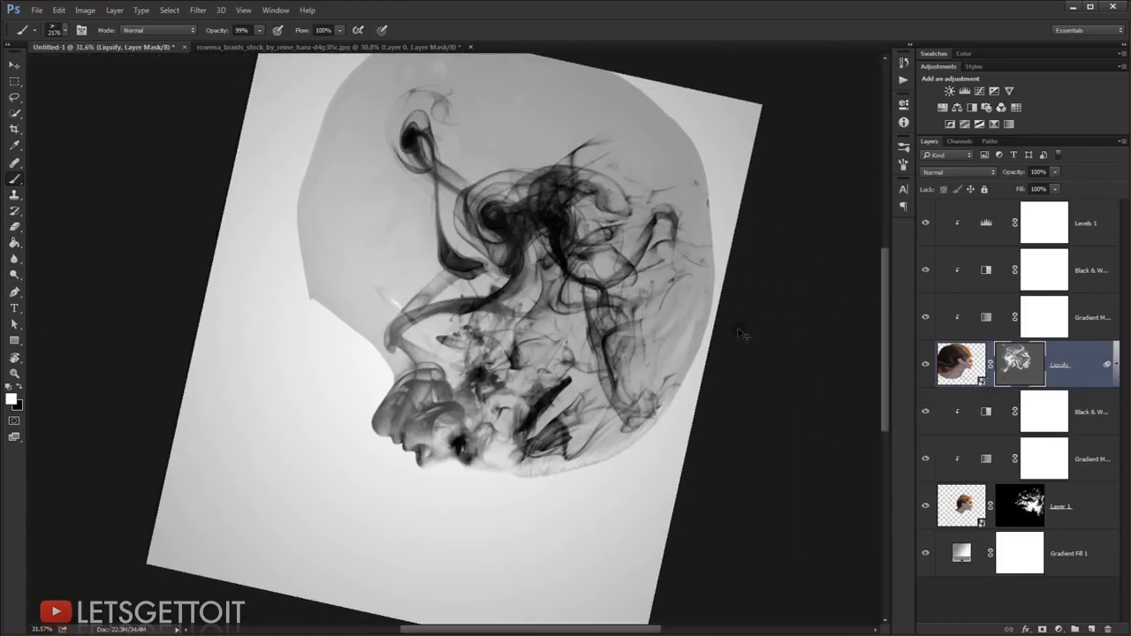
key(ctrl+r)
Straighten the canvas to 0° and set the Liquify mask's density to 100%
key(r)
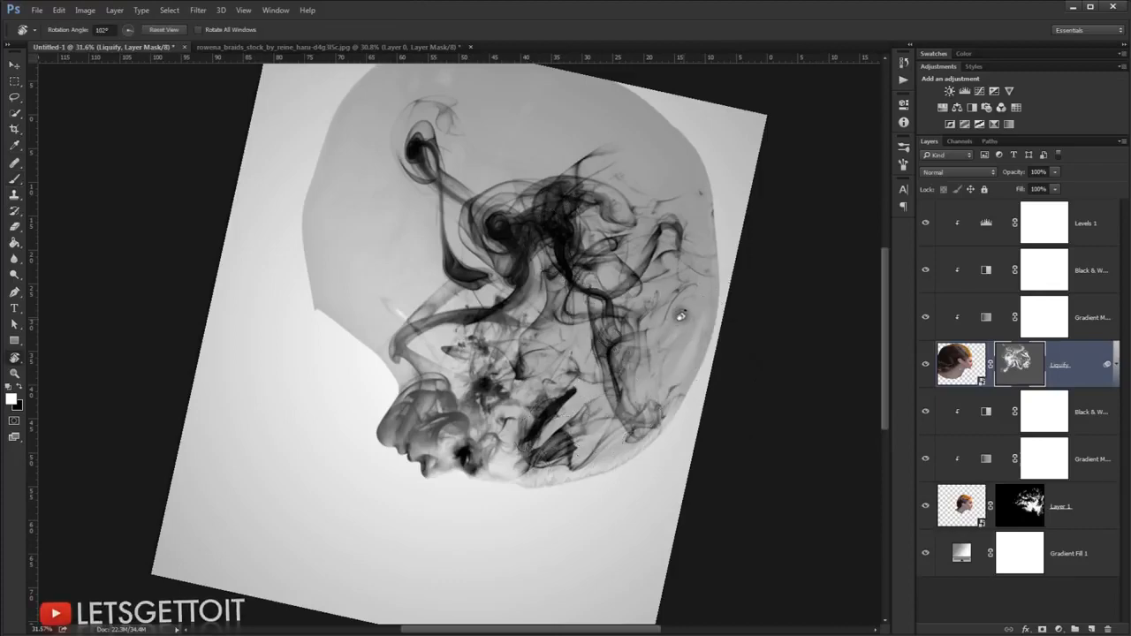
drag(659, 290, 376, 157)
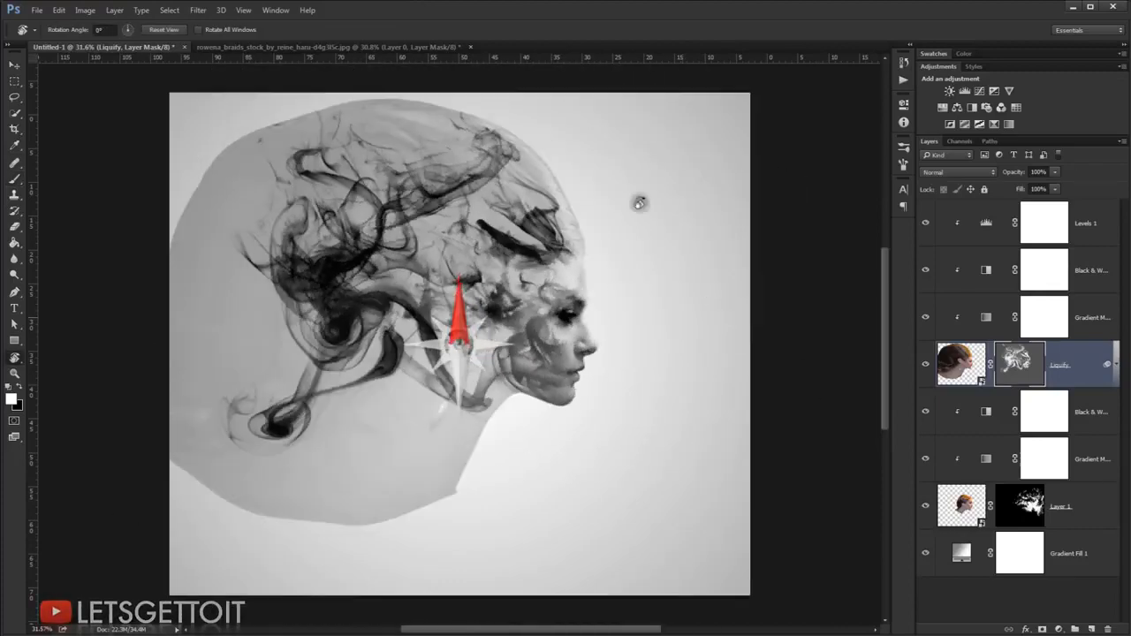
double_click(1009, 354)
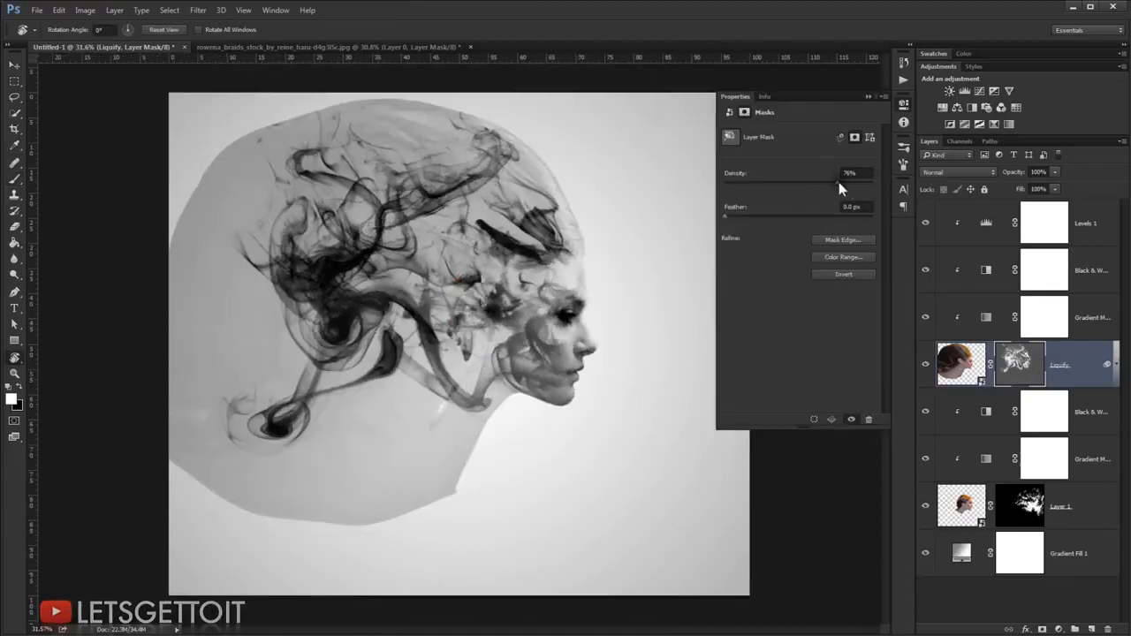
drag(838, 182, 916, 183)
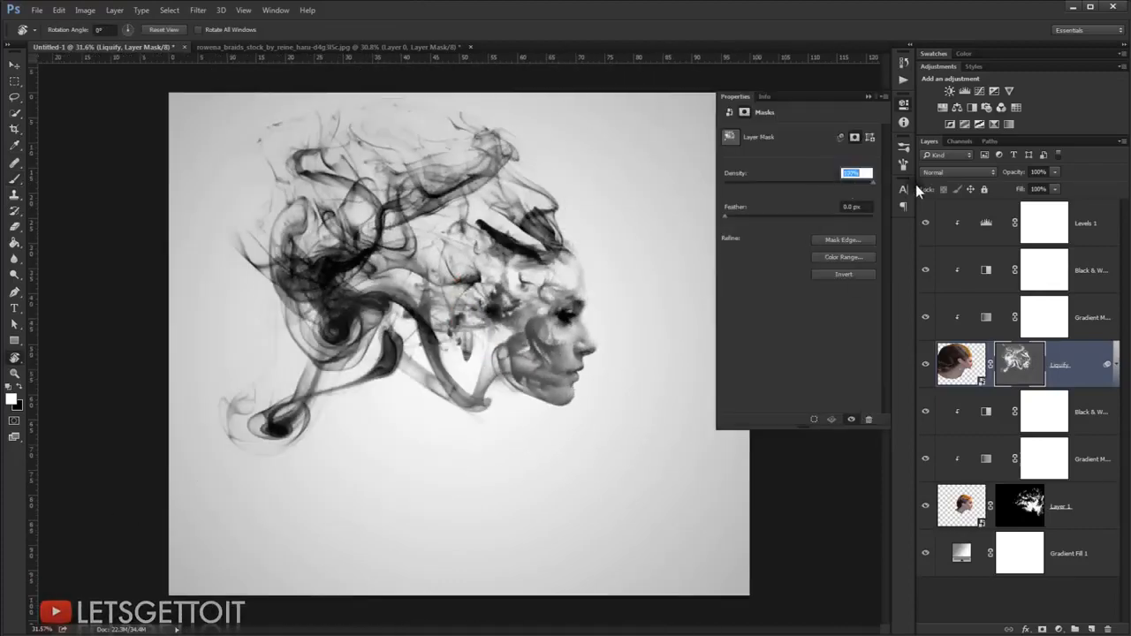
click(867, 97)
Undo the mask density change and the last smoke stamp over the back of the head and neck
scroll(531, 335, down, 3)
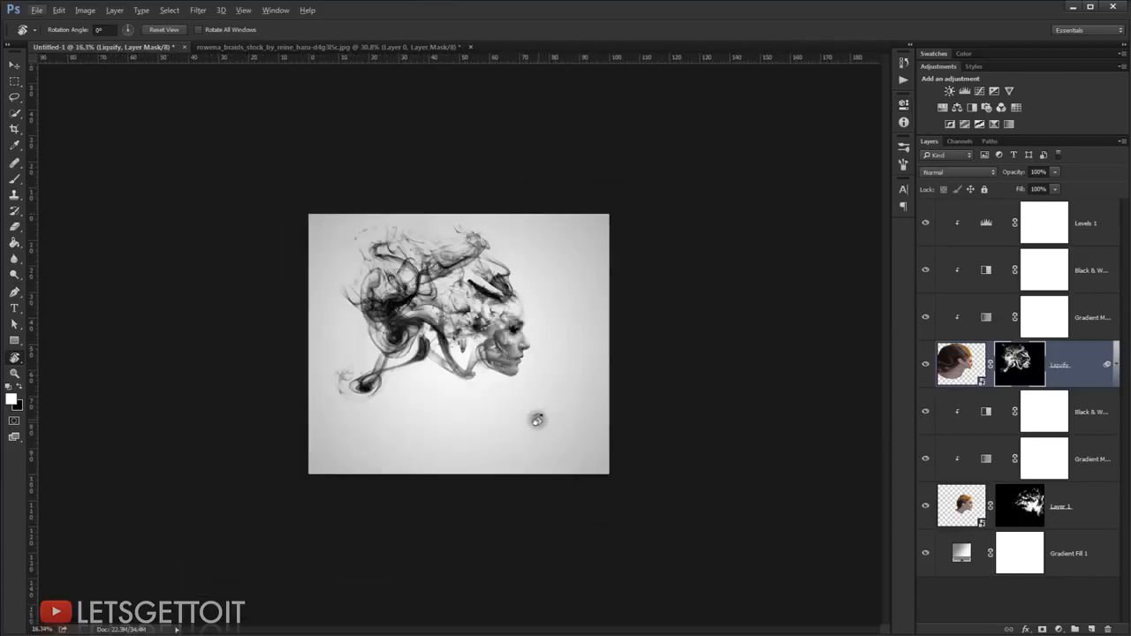
scroll(338, 395, up, 1)
scroll(425, 450, up, 2)
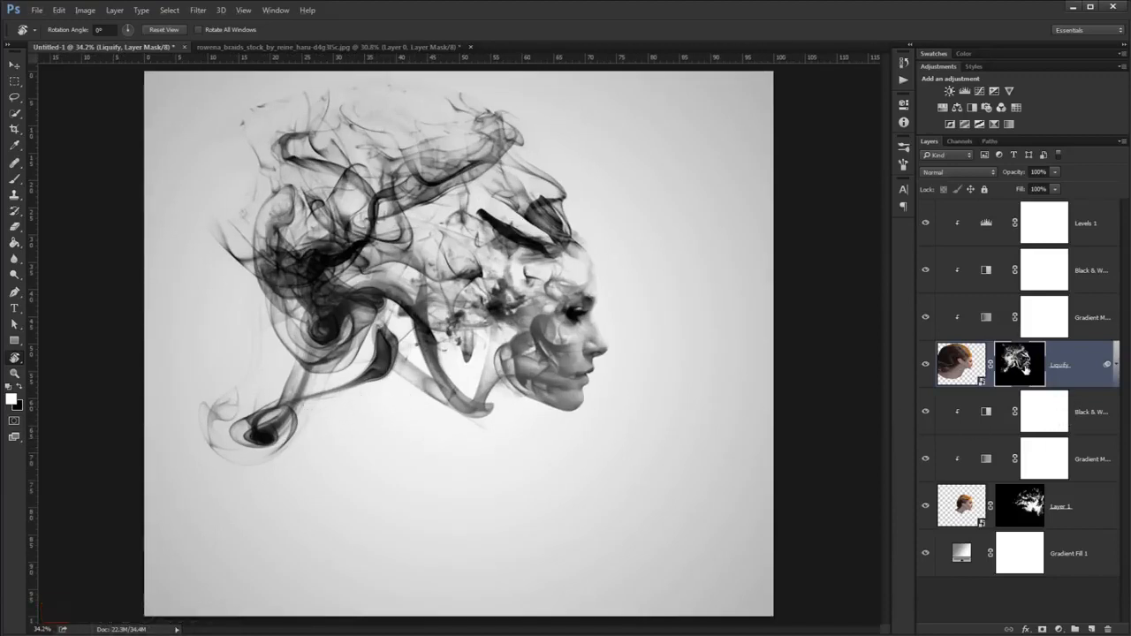
key(ctrl+z)
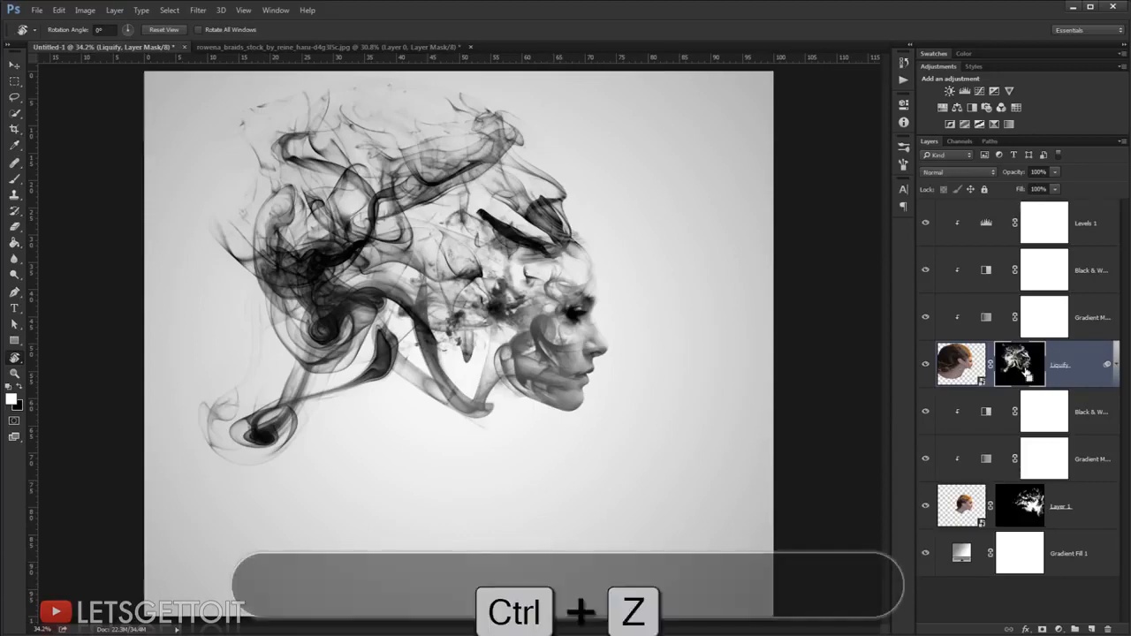
key(ctrl+z)
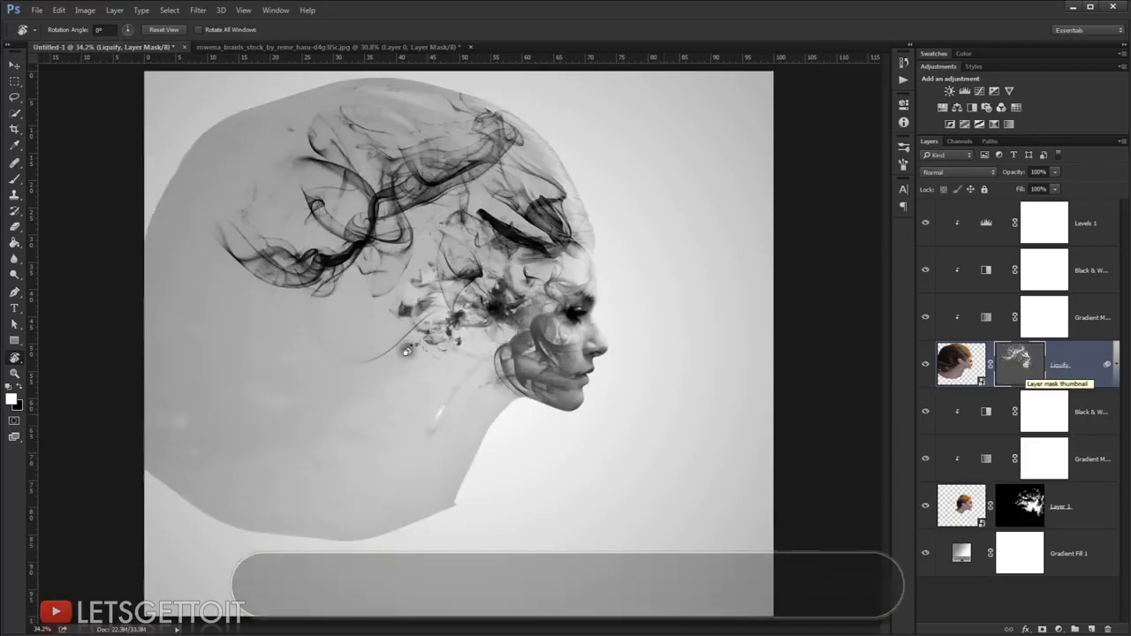
Reduce the smoke brush to 1966 px, turn the canvas to about 128°, and stamp smoke behind the head and down the neck
key(b)
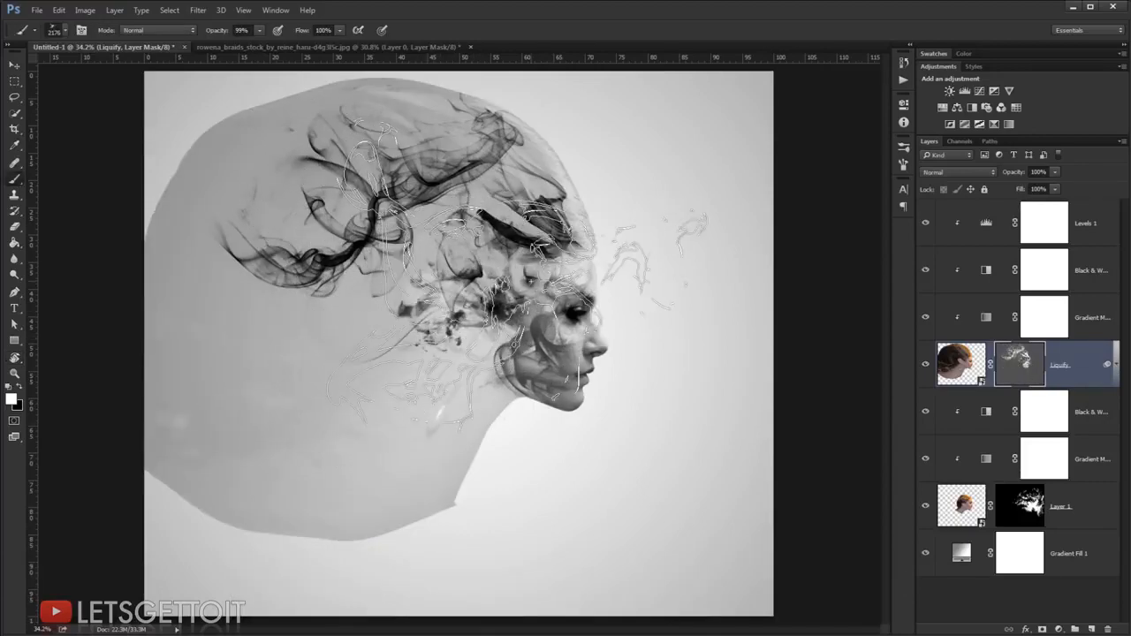
key(r)
mouse_move(522, 281)
mouse_down()
mouse_move(553, 300)
mouse_move(520, 511)
mouse_move(498, 527)
mouse_move(537, 433)
mouse_up()
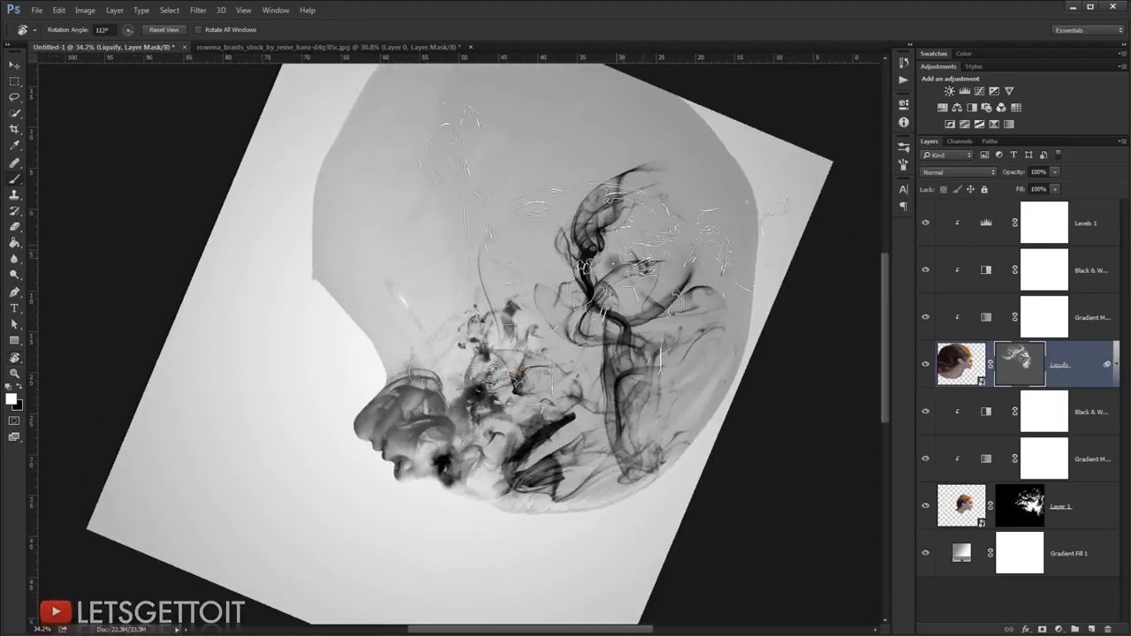
key(b)
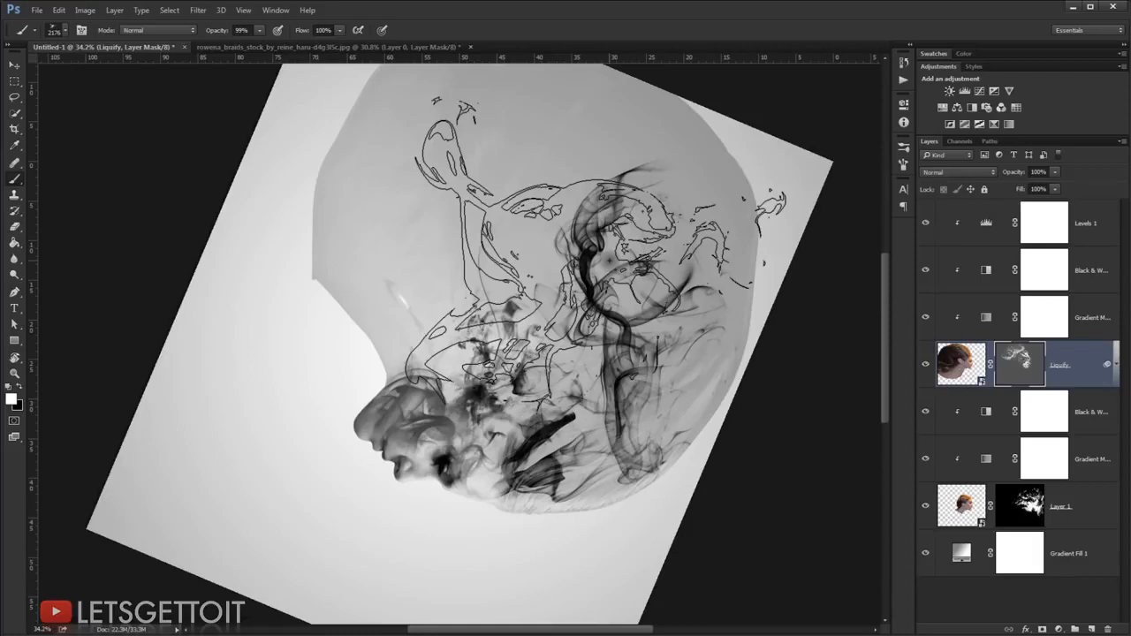
key(r)
mouse_move(610, 260)
mouse_down()
mouse_move(623, 273)
mouse_move(582, 276)
mouse_up()
key(b)
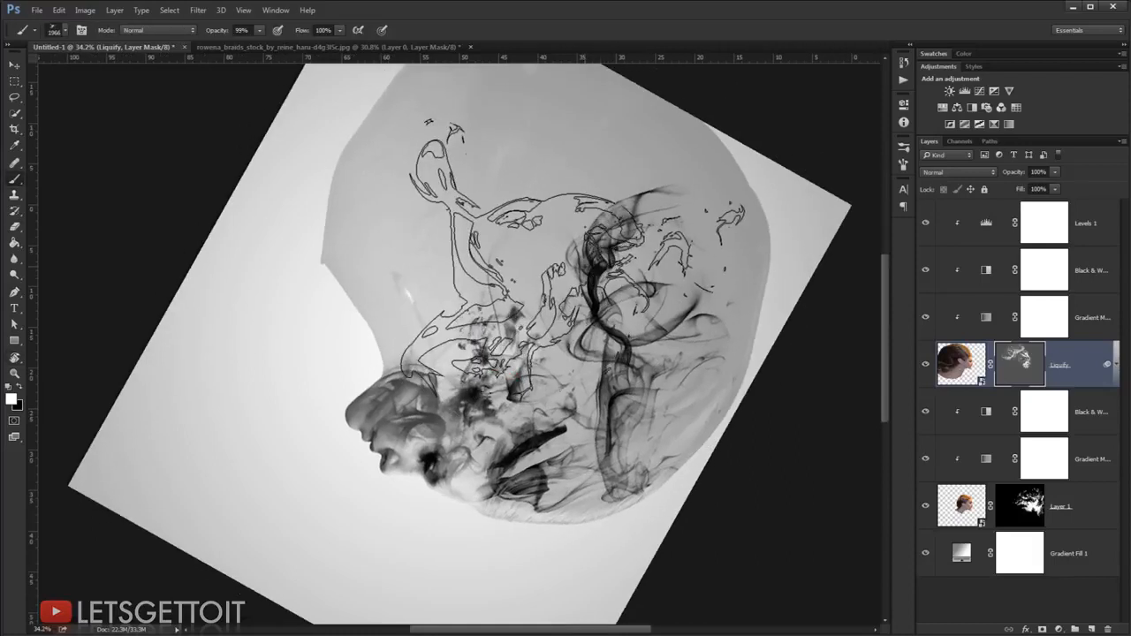
key(r)
drag(600, 281, 606, 292)
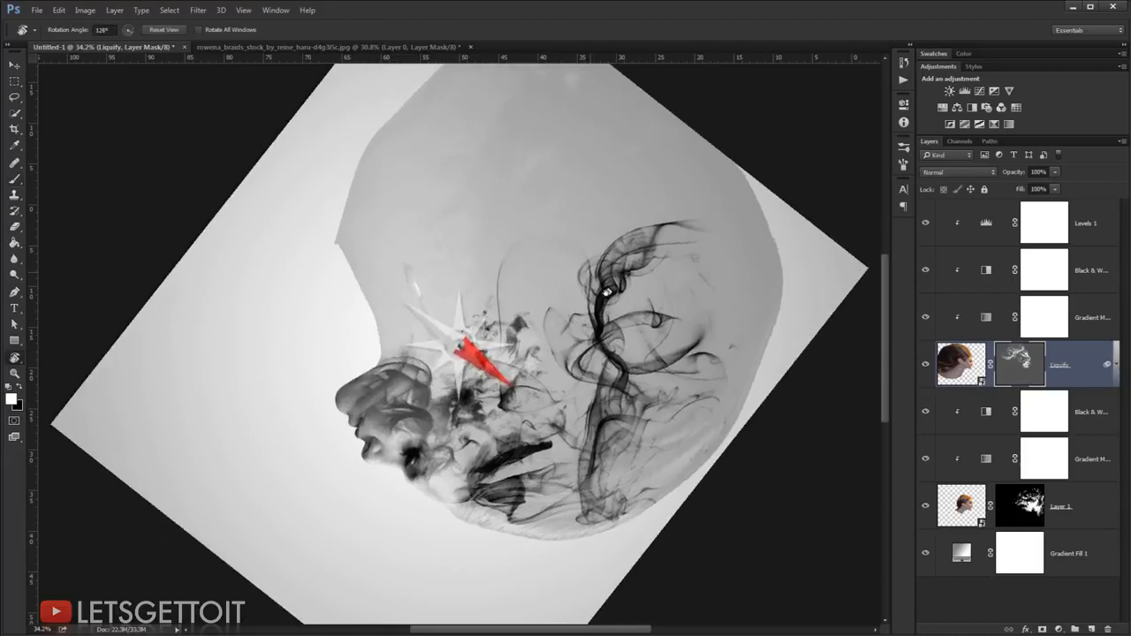
key(b)
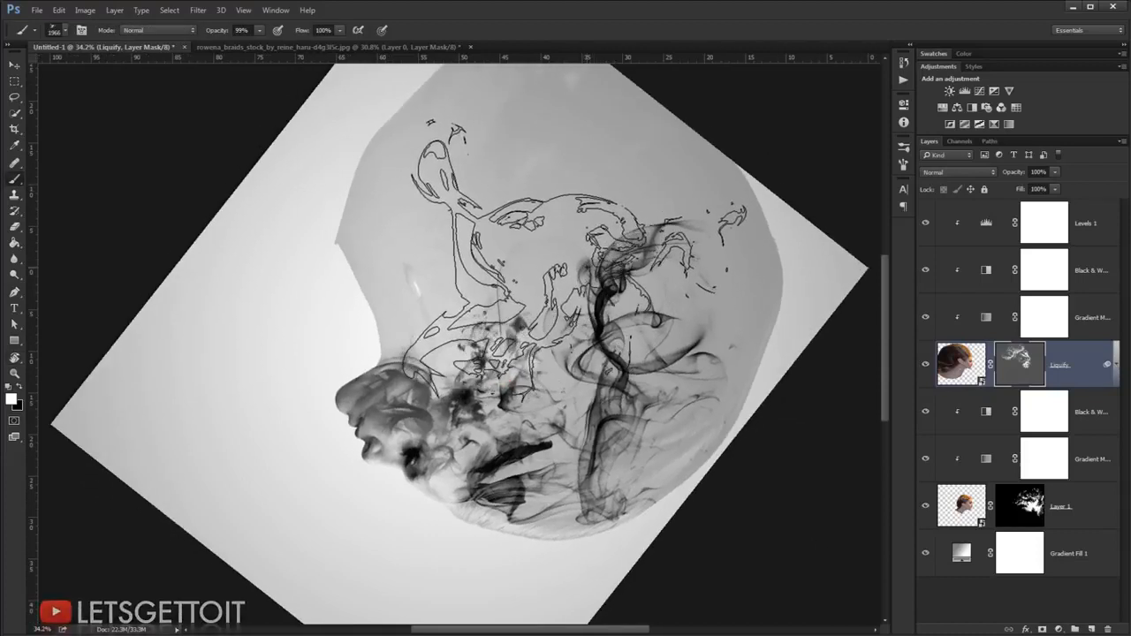
click(576, 265)
Straighten the canvas to 0° and restore the Liquify mask to full density, hiding the faint portrait around the smoke
key(r)
drag(672, 354, 372, 212)
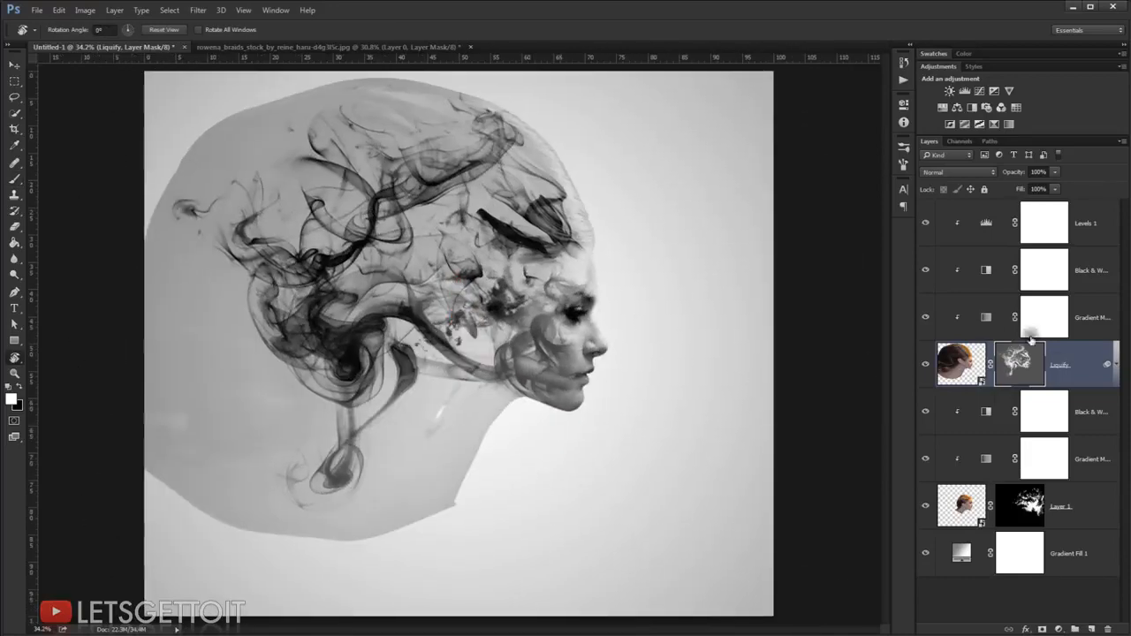
double_click(1026, 365)
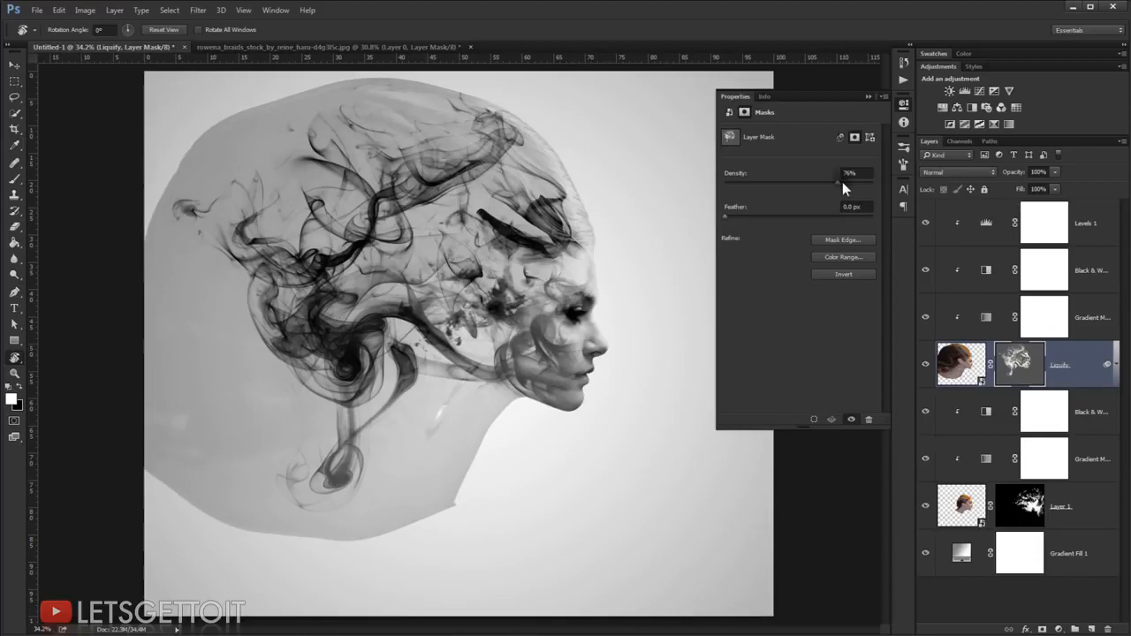
drag(897, 183, 896, 180)
click(868, 97)
scroll(608, 386, down, 2)
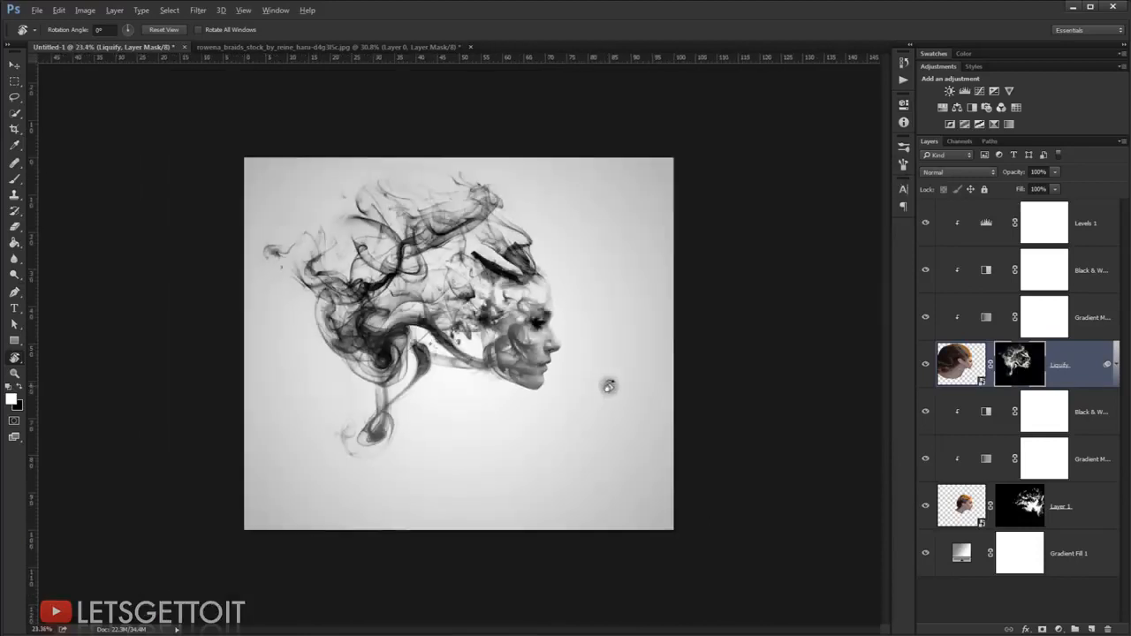
scroll(380, 438, up, 2)
scroll(420, 450, down, 1)
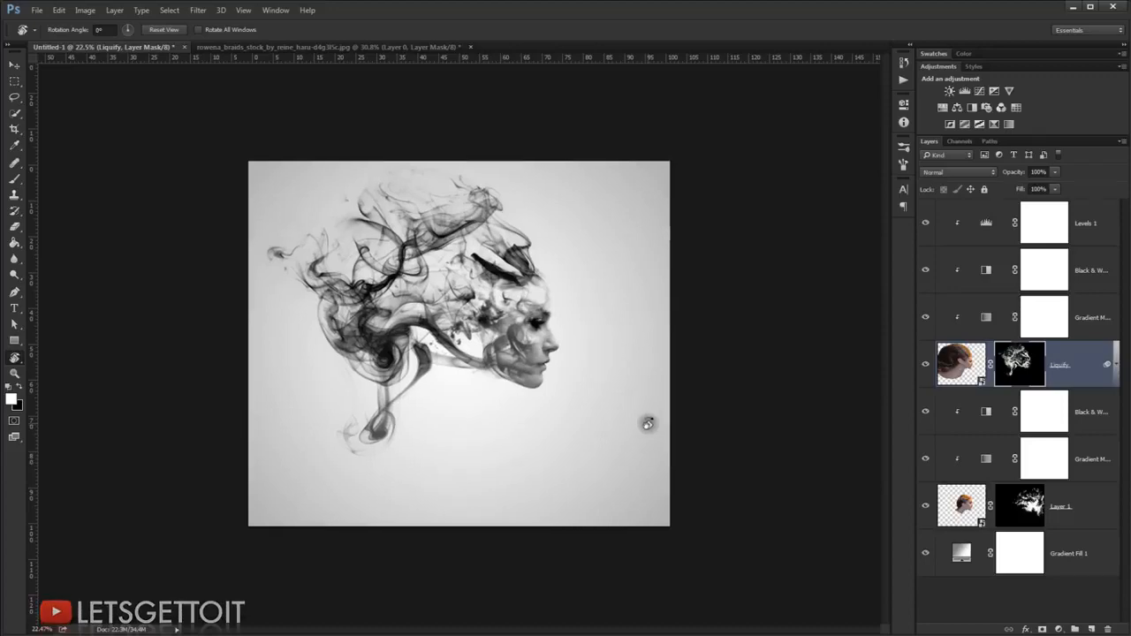
scroll(658, 437, up, 1)
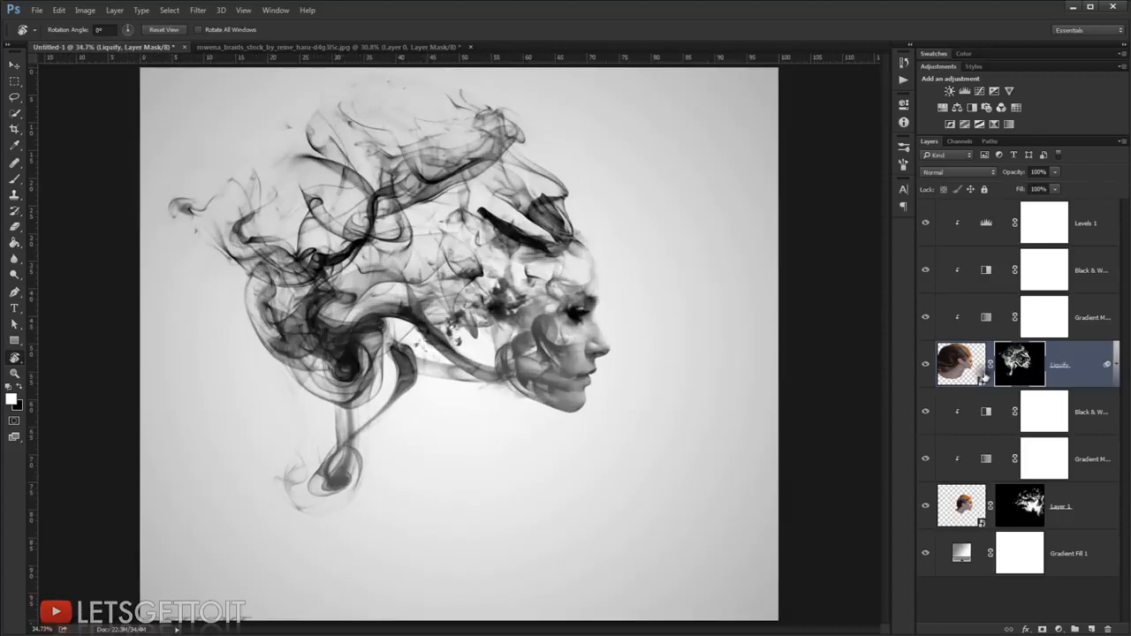
Retouch the Liquify mask around the eye, nose and mouth with a soft round 179 px brush to clean up the face
click(19, 183)
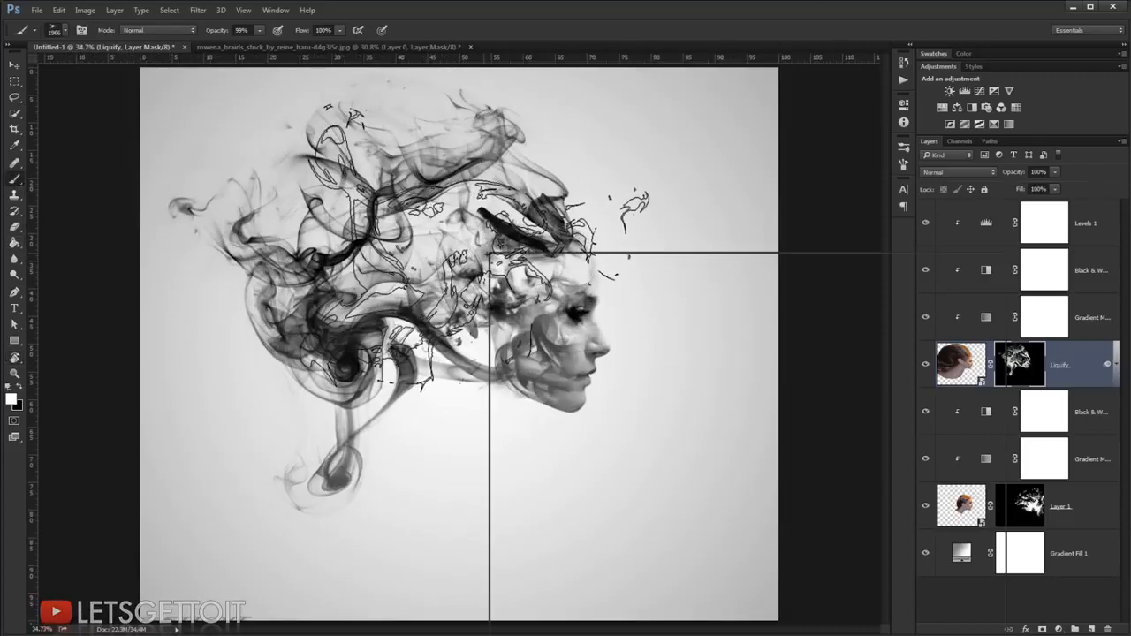
right_click(487, 248)
click(826, 6)
scroll(482, 402, up, 2)
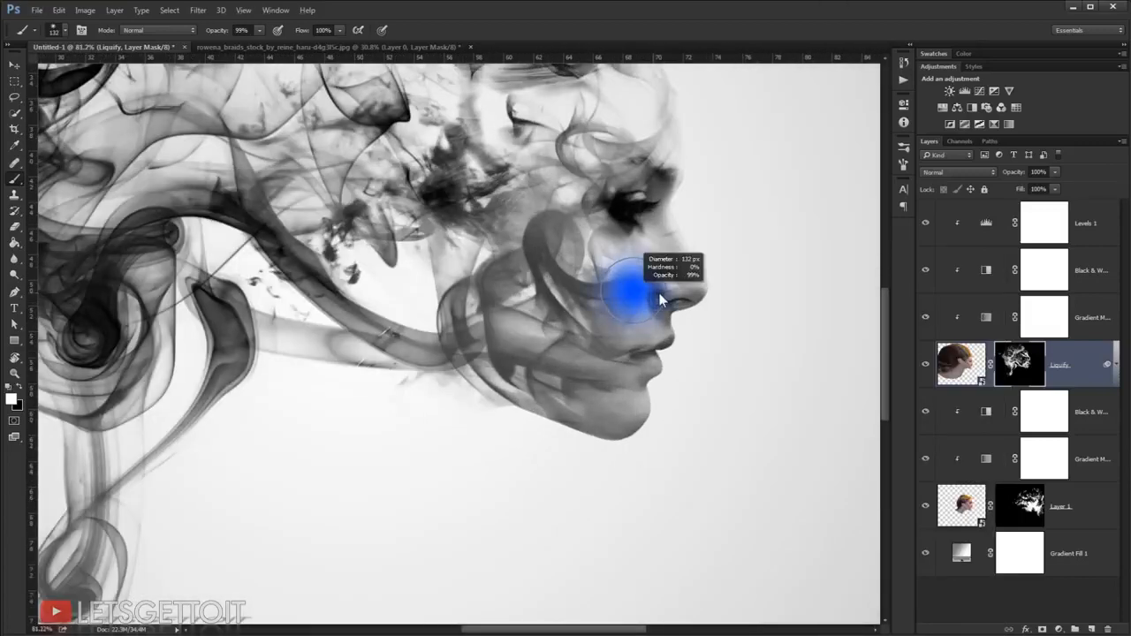
drag(660, 300, 676, 298)
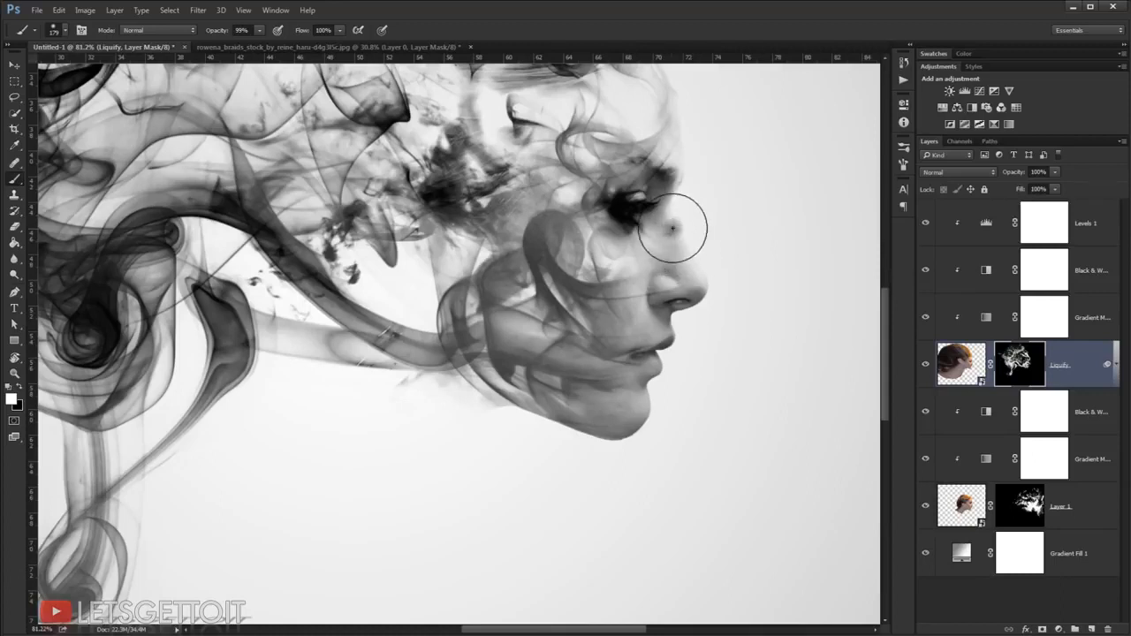
drag(634, 204, 646, 204)
key(x)
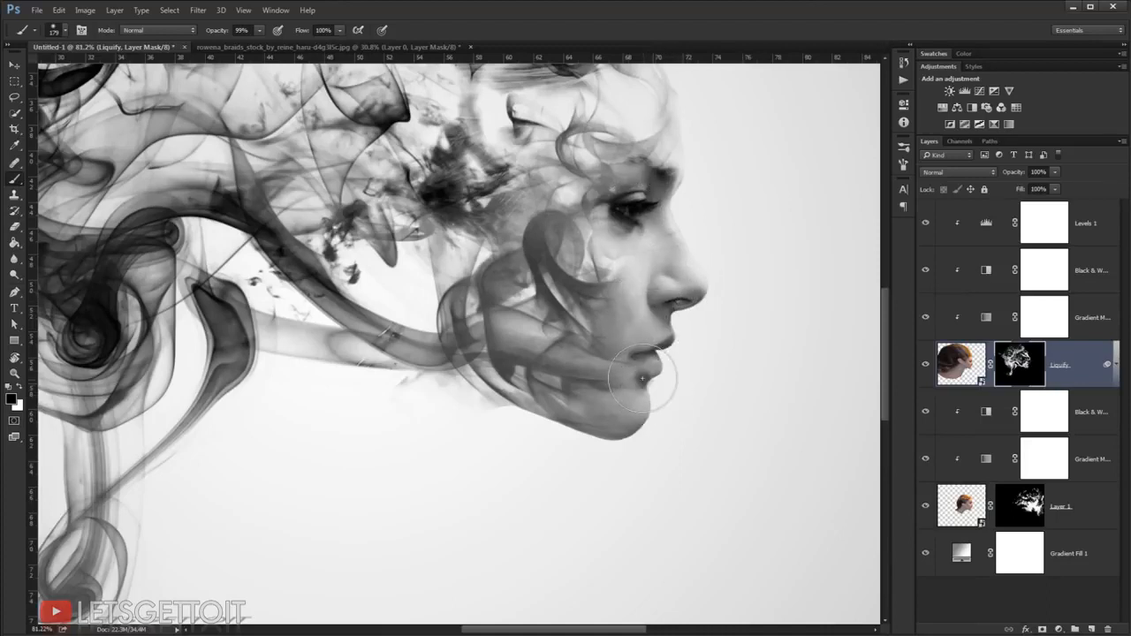
key(ctrl+0)
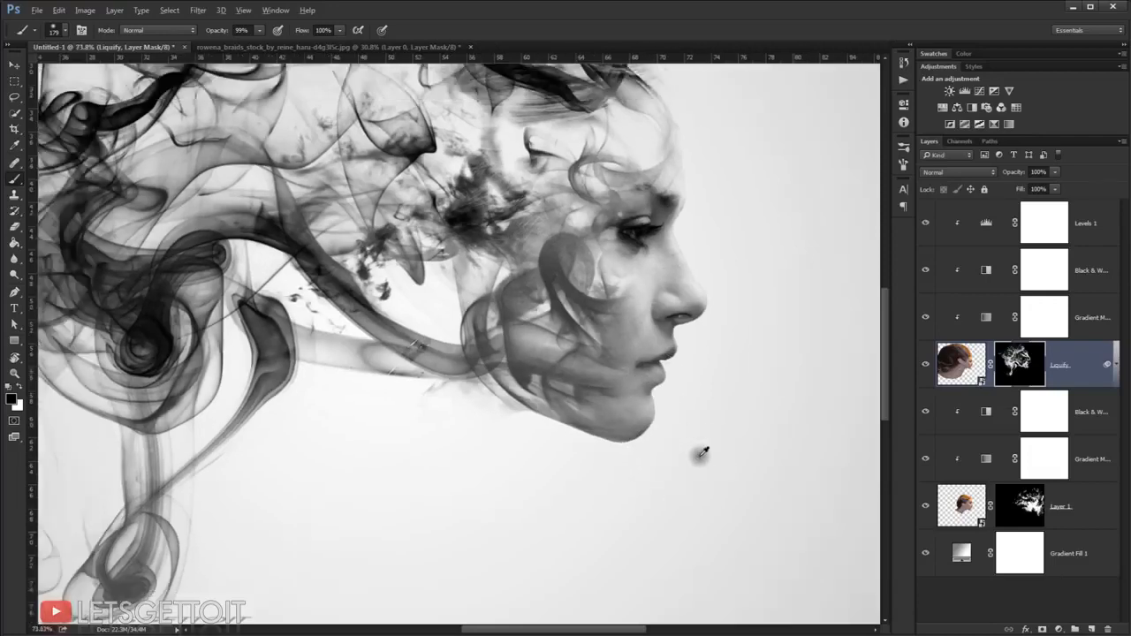
scroll(705, 453, down, 2)
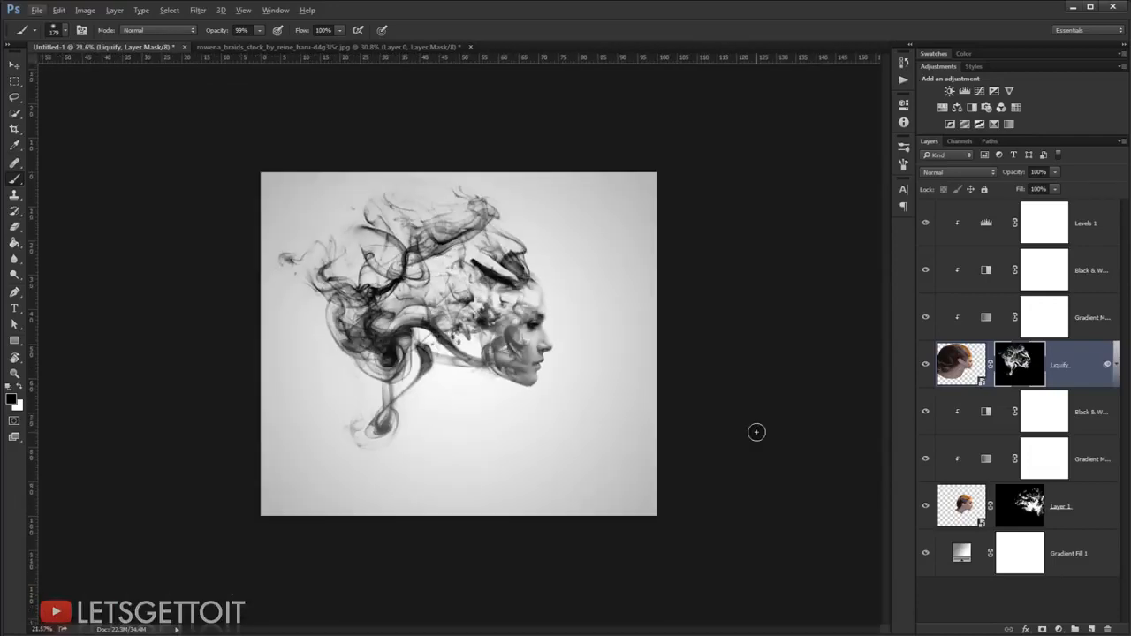
scroll(756, 432, up, 2)
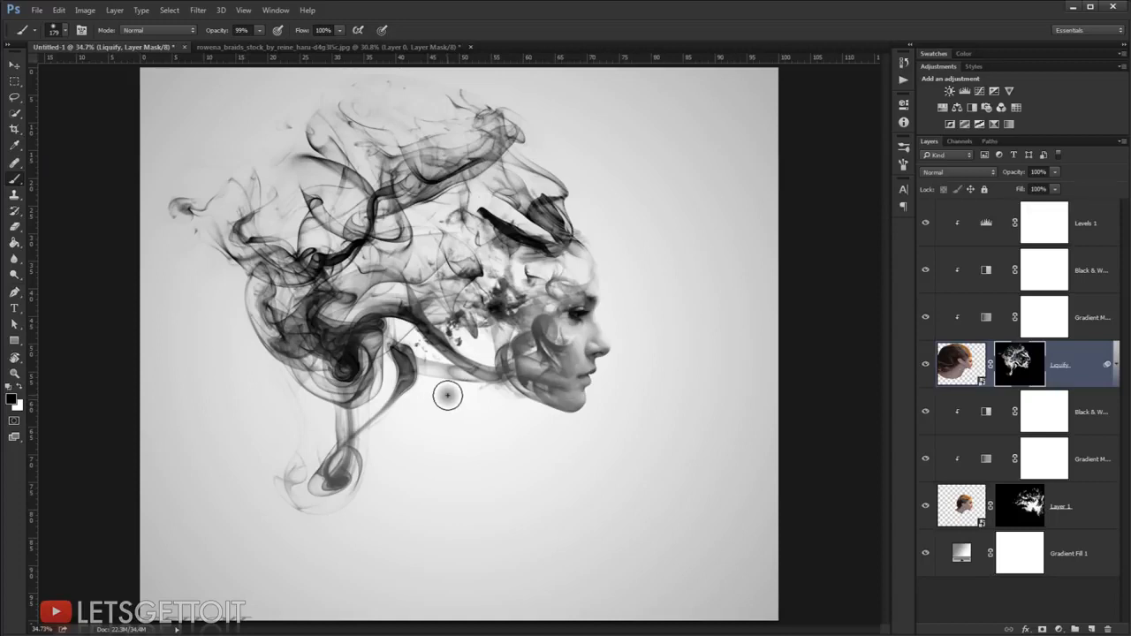
Add the text SMOKE EFFECT above the Levels 1 layer, placed below the smoke trailing from the neck
click(1099, 226)
click(15, 308)
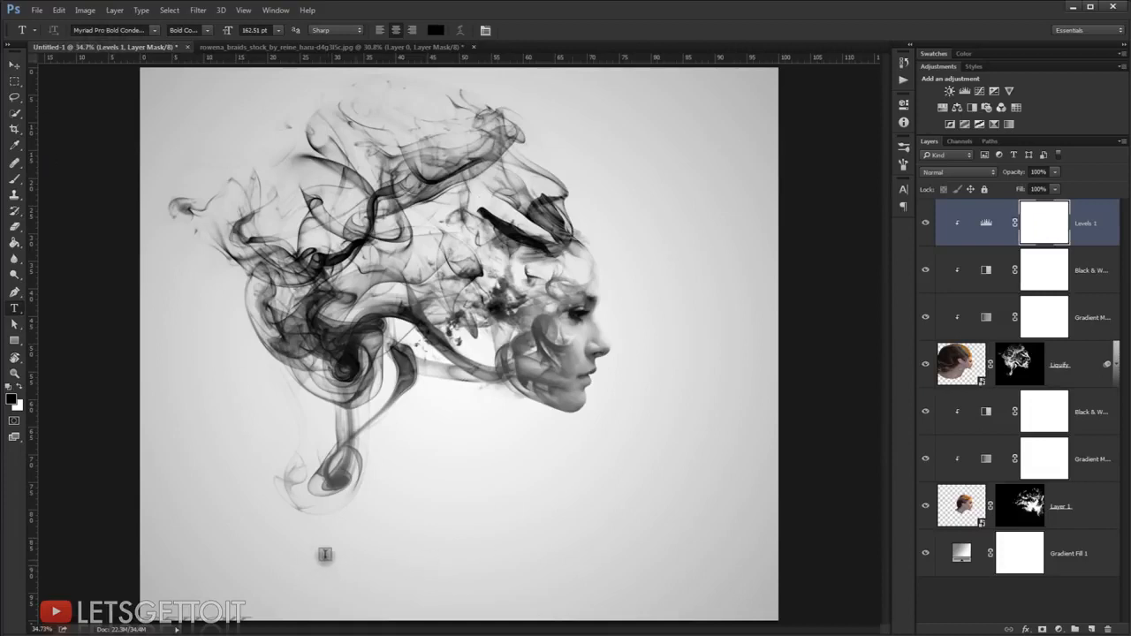
click(344, 542)
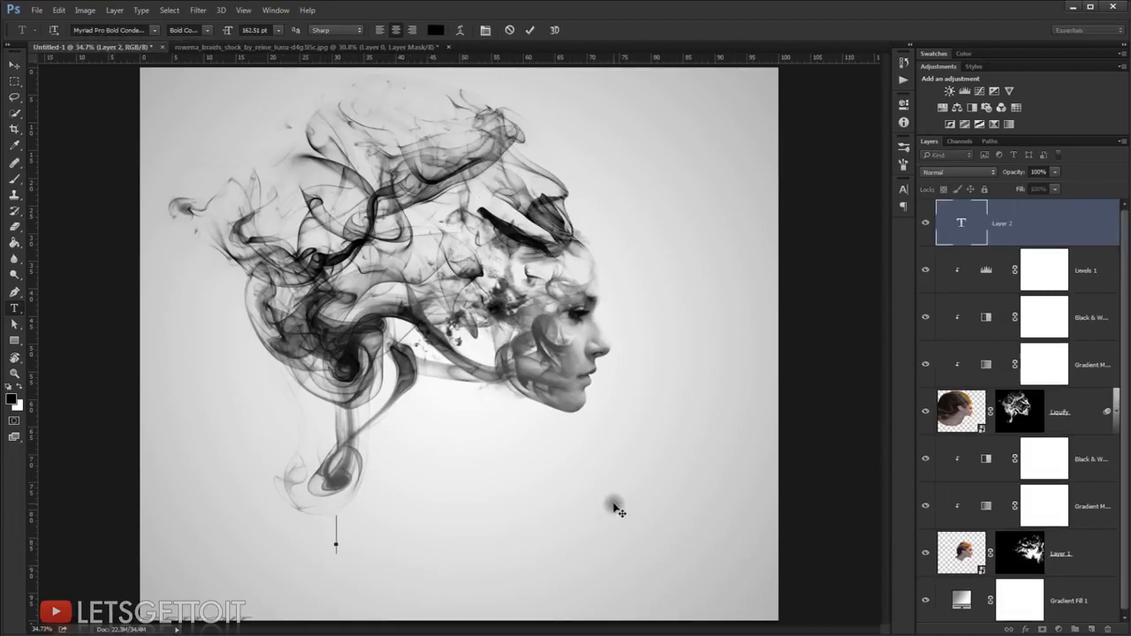
text(SM)
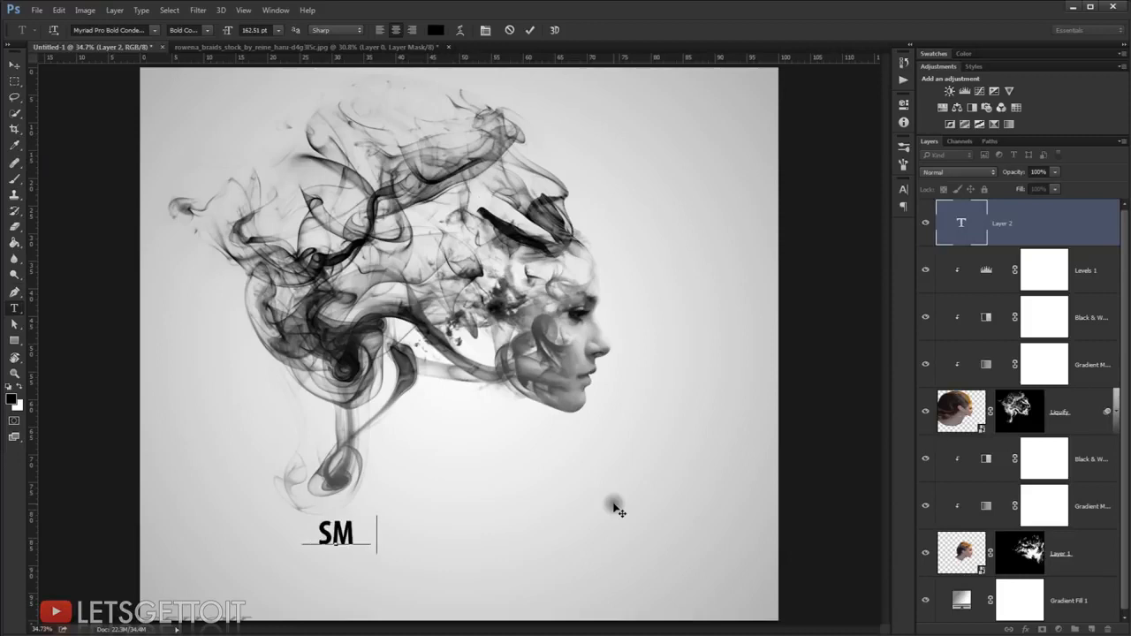
text(OKE EFFE)
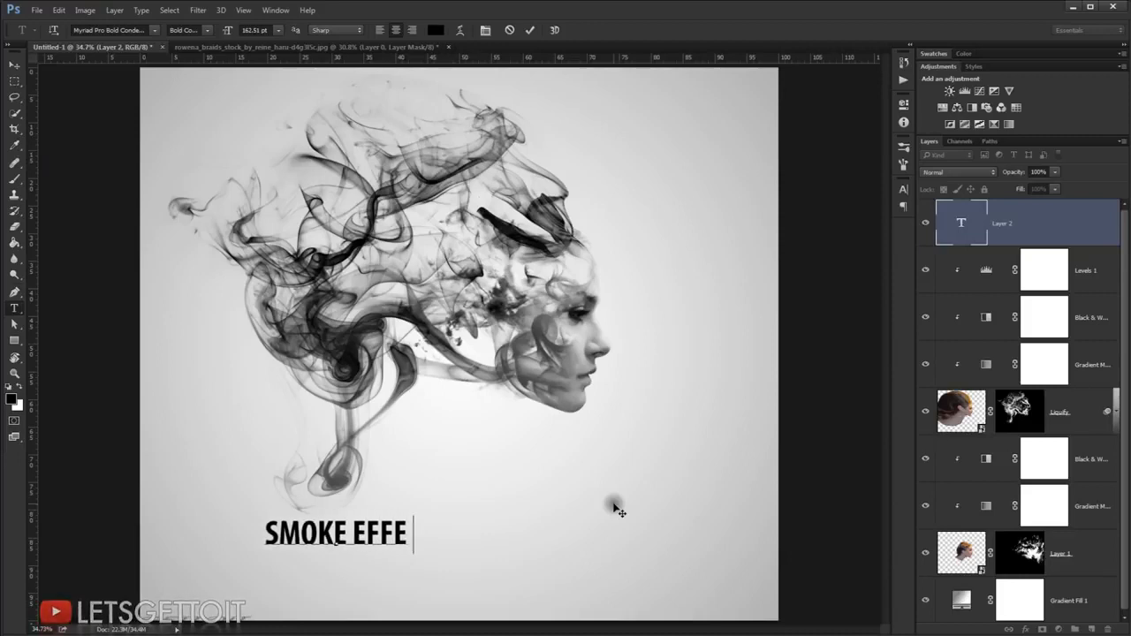
text(CT)
click(15, 66)
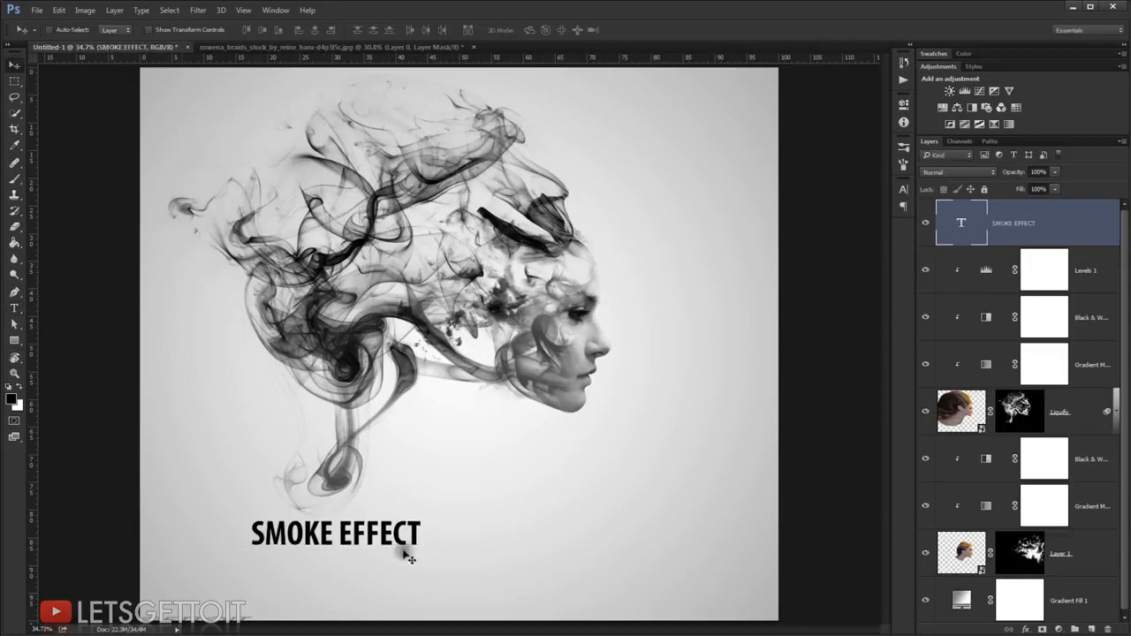
Centre the SMOKE EFFECT text beneath the head and scale it proportionally to about 177%
drag(334, 519, 400, 497)
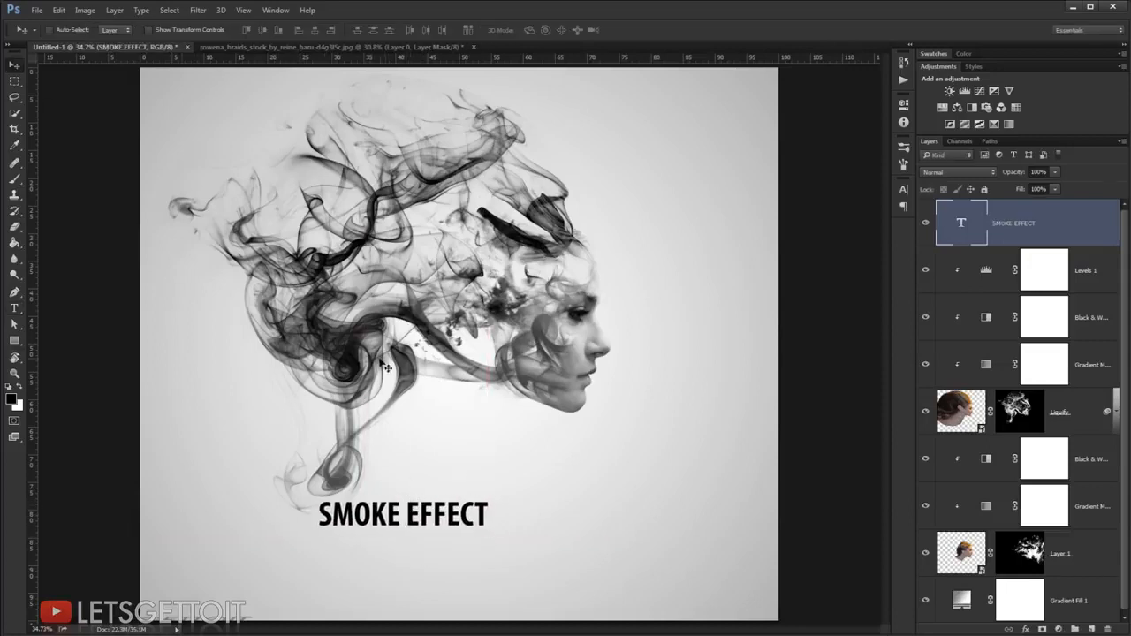
key(ctrl+r)
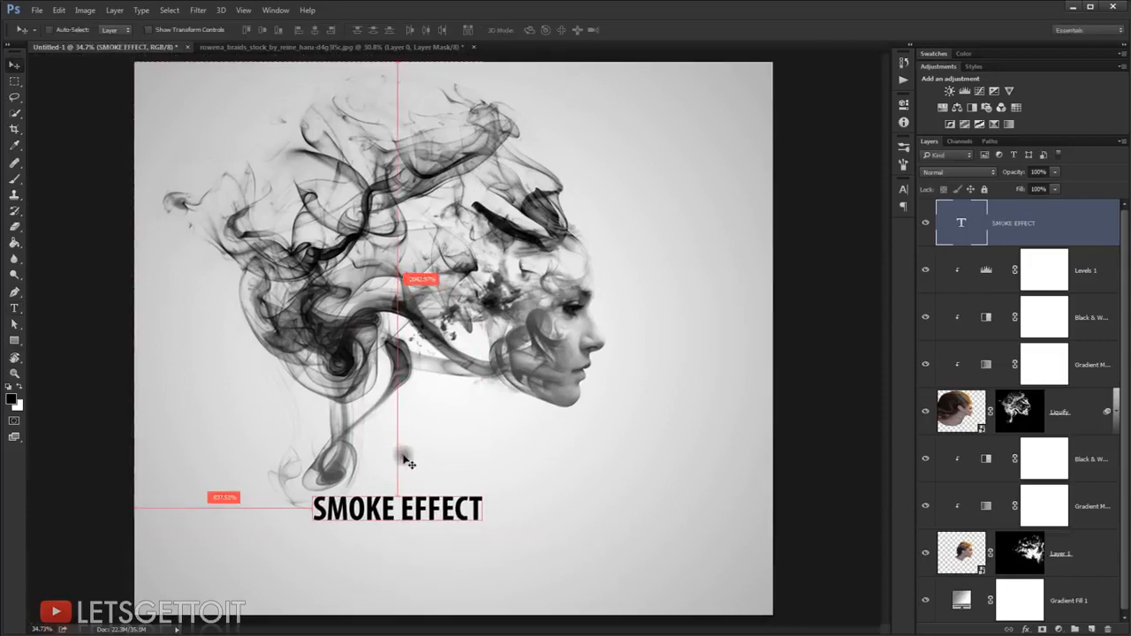
key(ctrl+r)
key(ctrl+t)
drag(491, 493, 610, 469)
drag(558, 500, 549, 529)
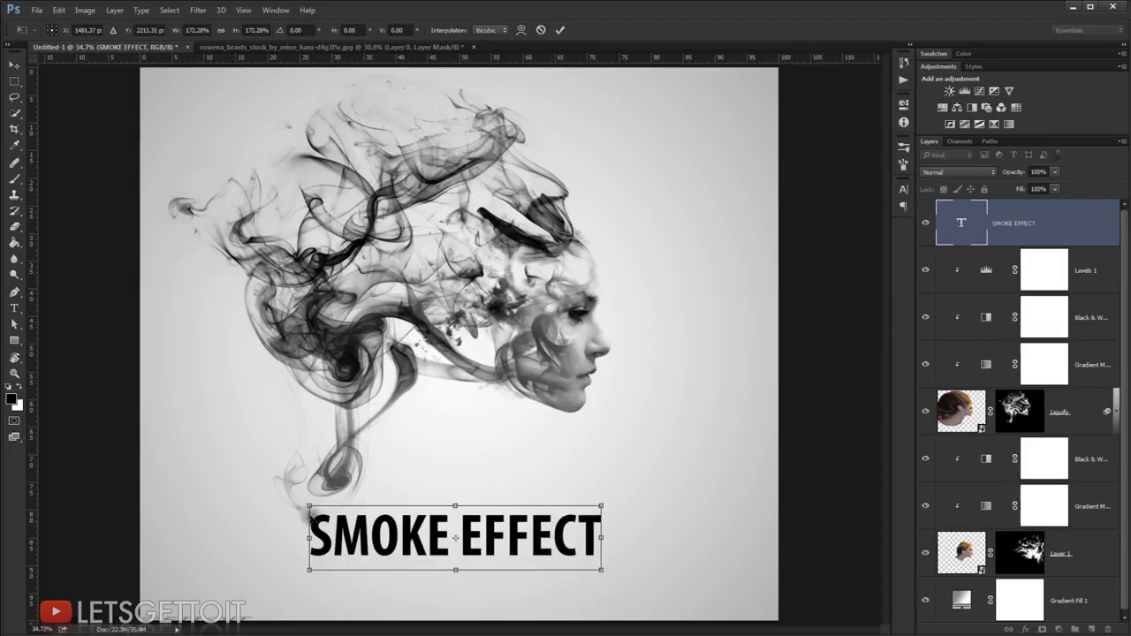
mouse_move(308, 505)
mouse_down()
mouse_move(287, 482)
mouse_move(297, 502)
mouse_up()
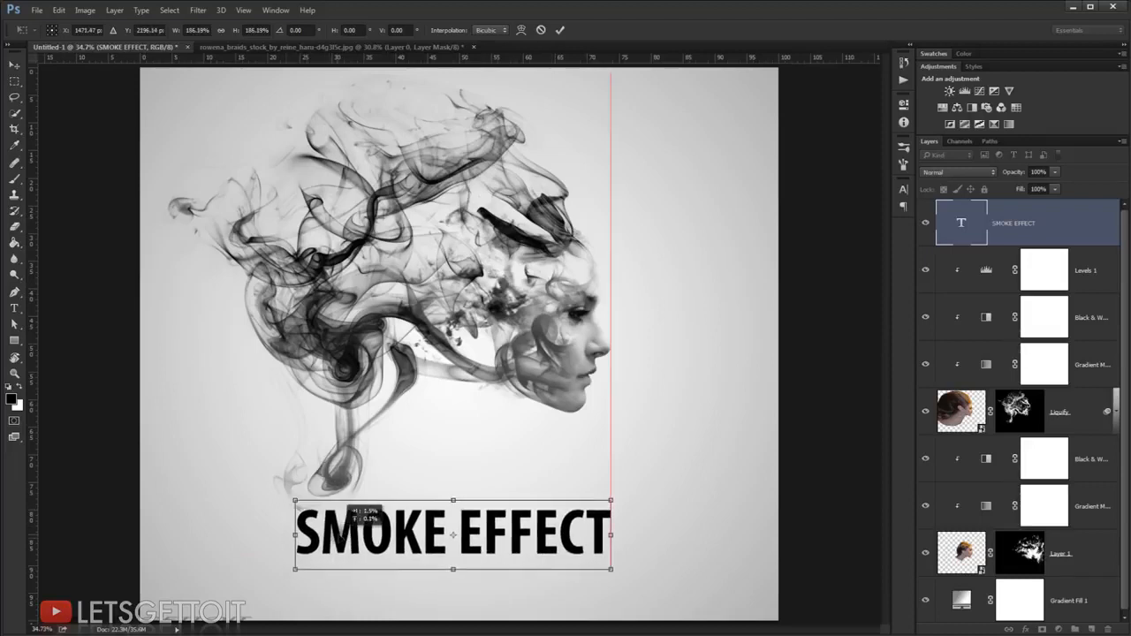
drag(306, 553, 310, 565)
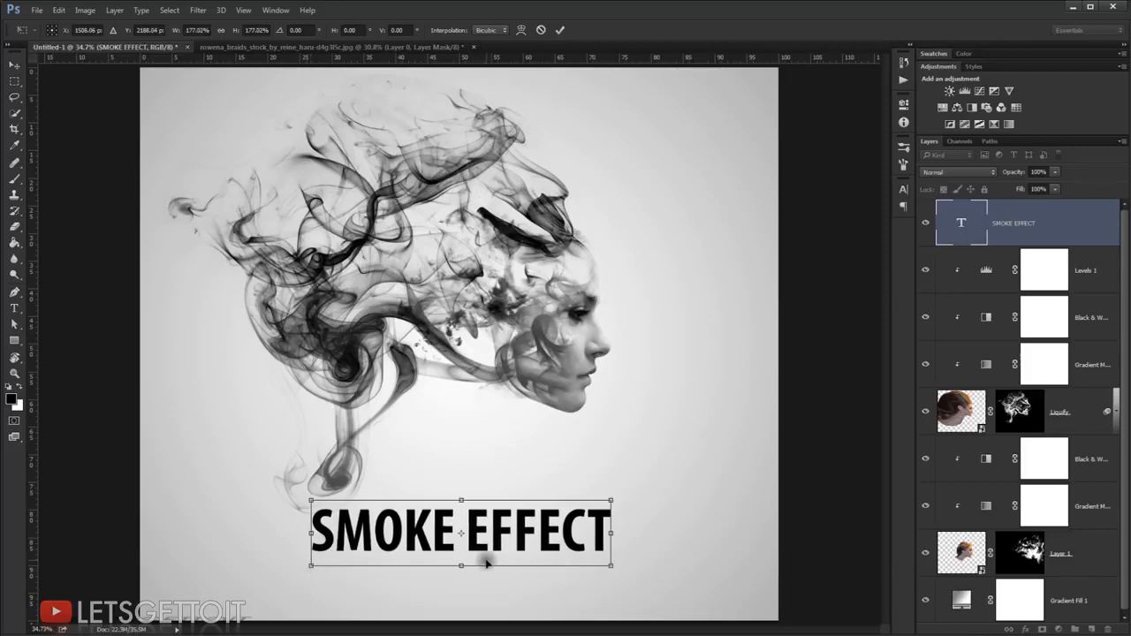
key(Return)
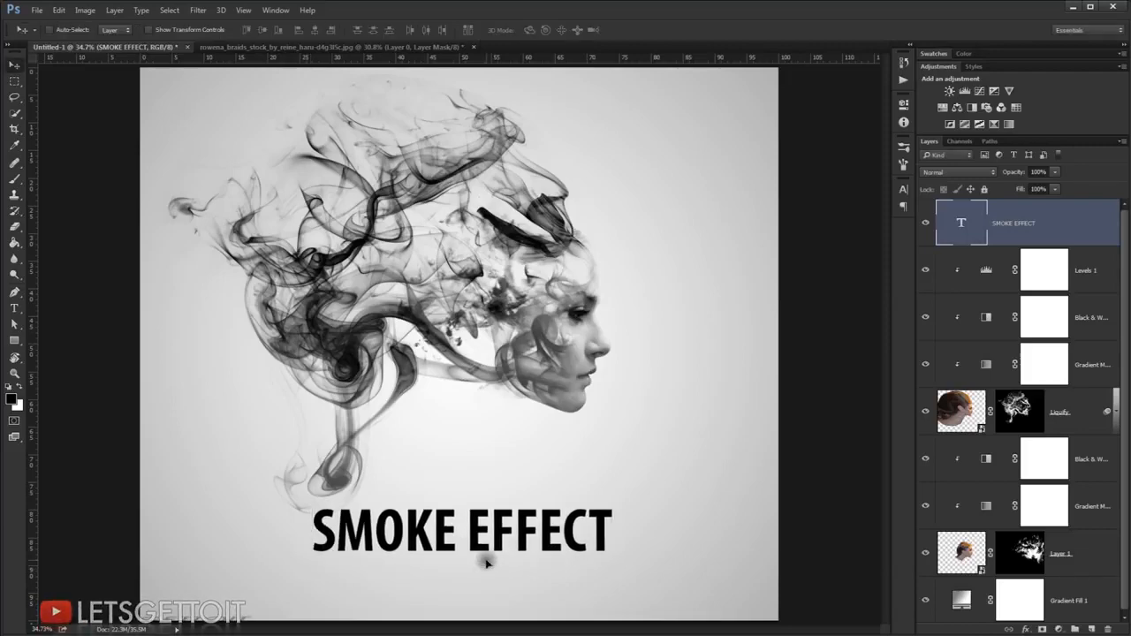
Add a layer mask to the SMOKE EFFECT text layer
key(ctrl+plus)
scroll(432, 566, up, 3)
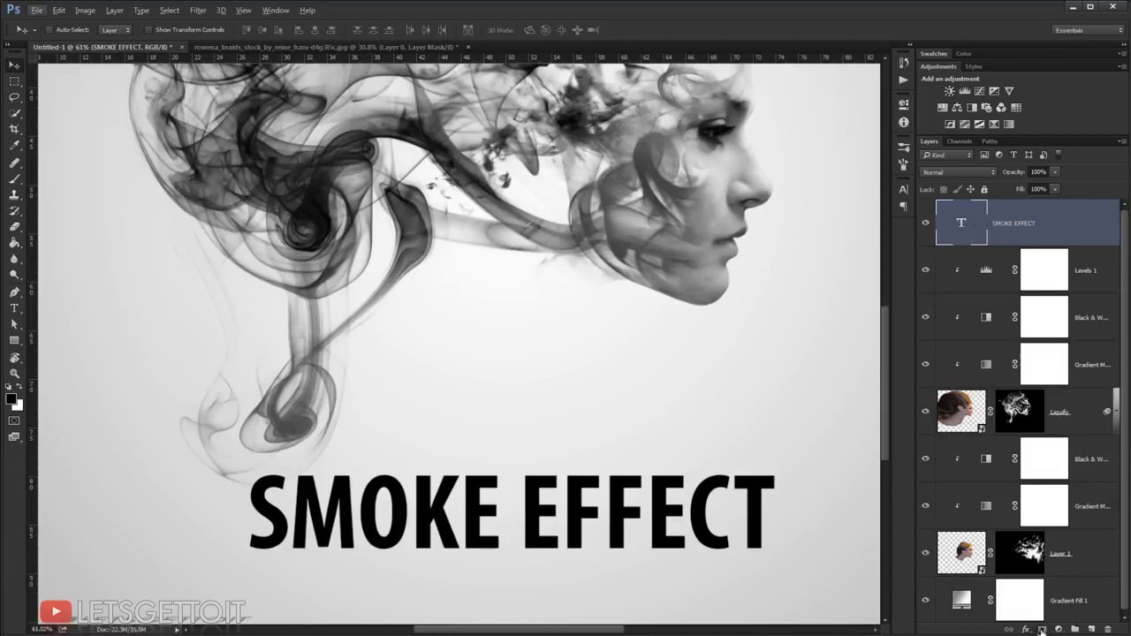
click(1042, 629)
Stamp black smoke over the tops of the first letters on the text mask, using the 2176 px smoke brush reduced to 934 px
click(15, 179)
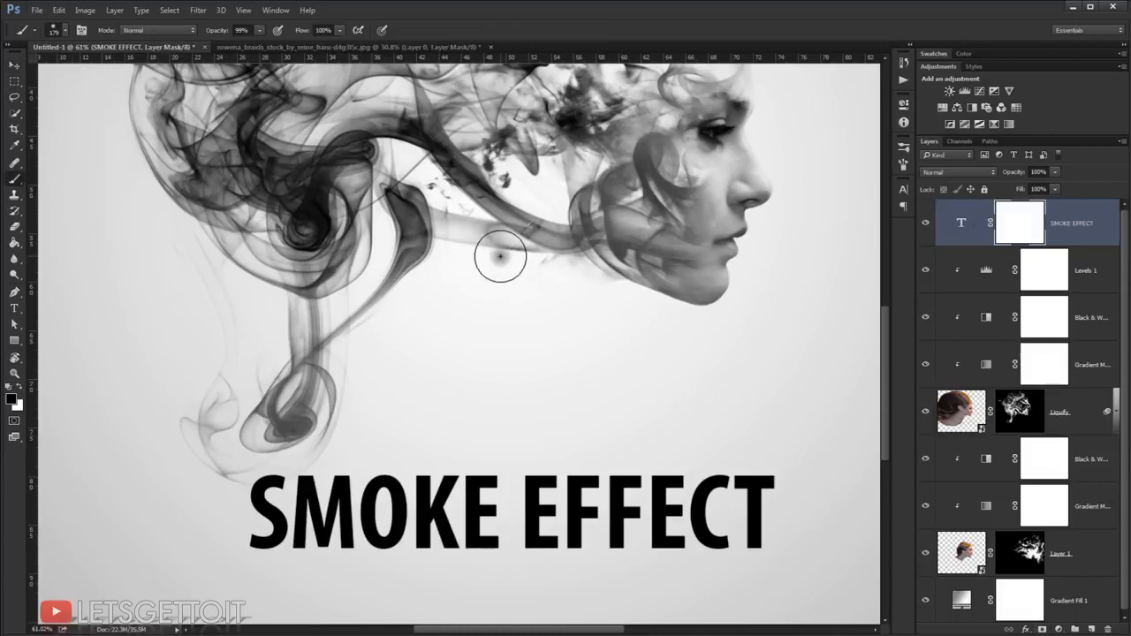
right_click(500, 260)
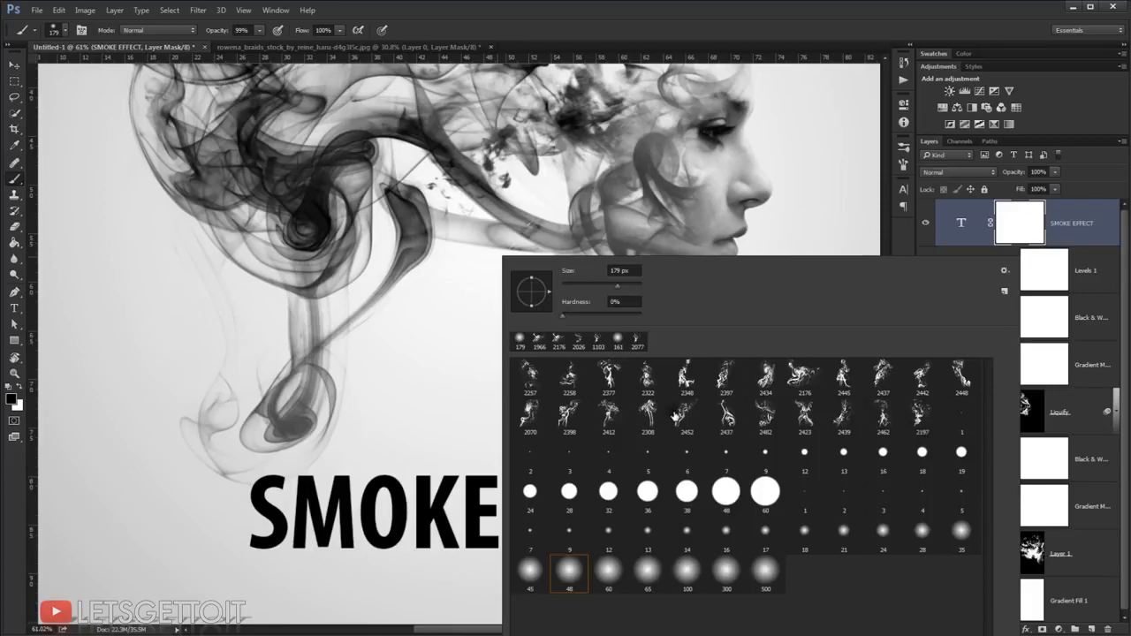
click(797, 387)
click(757, 7)
drag(531, 339, 330, 360)
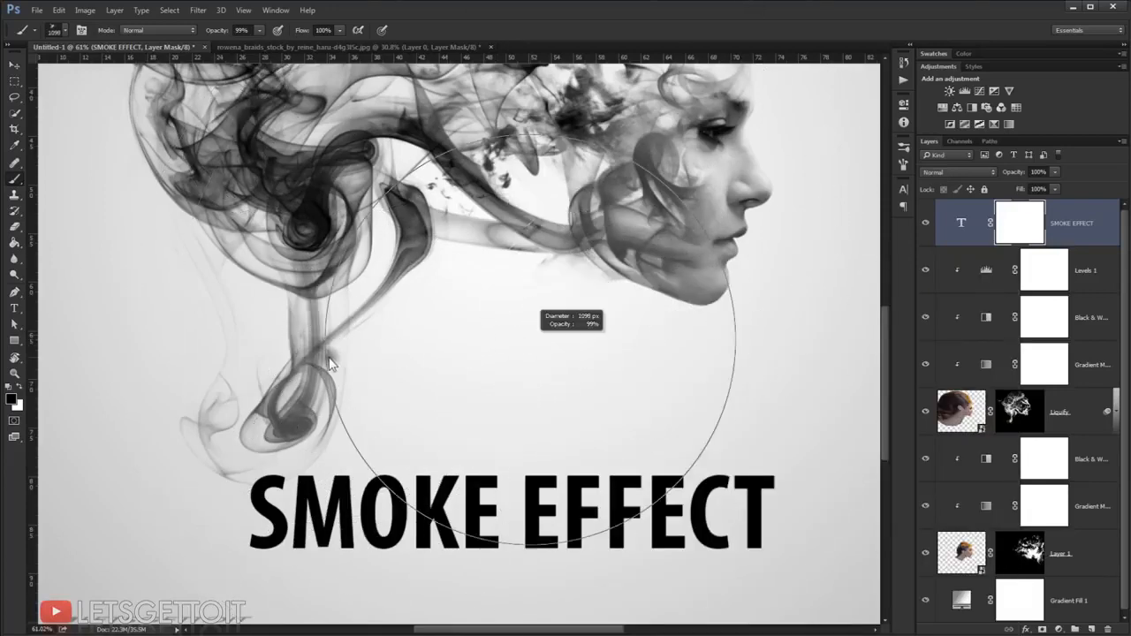
drag(399, 388, 368, 389)
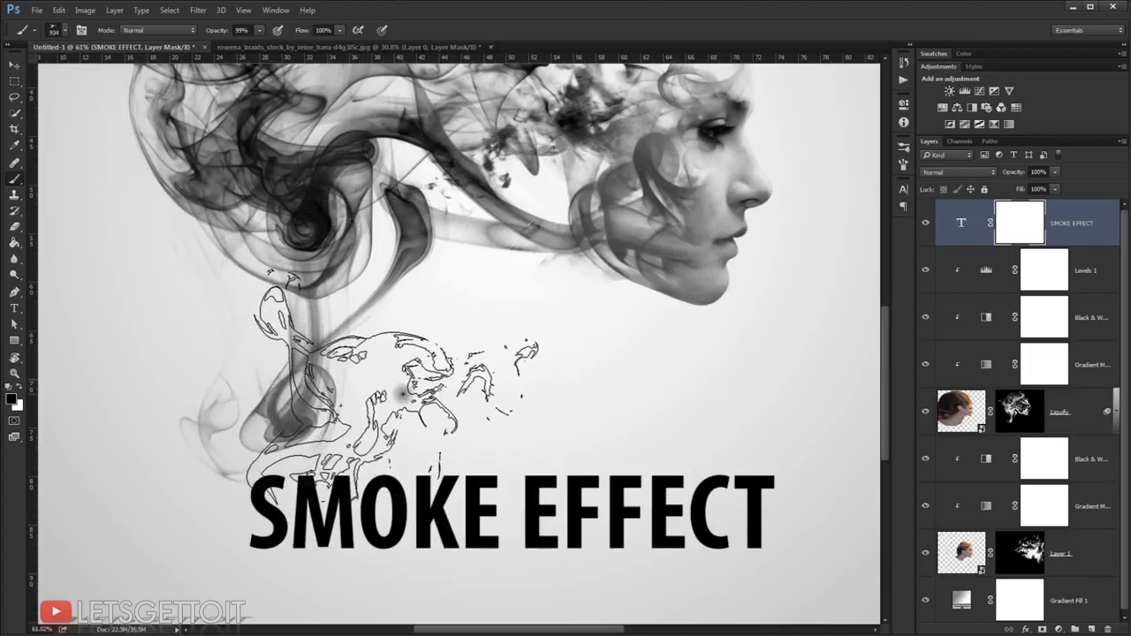
click(404, 394)
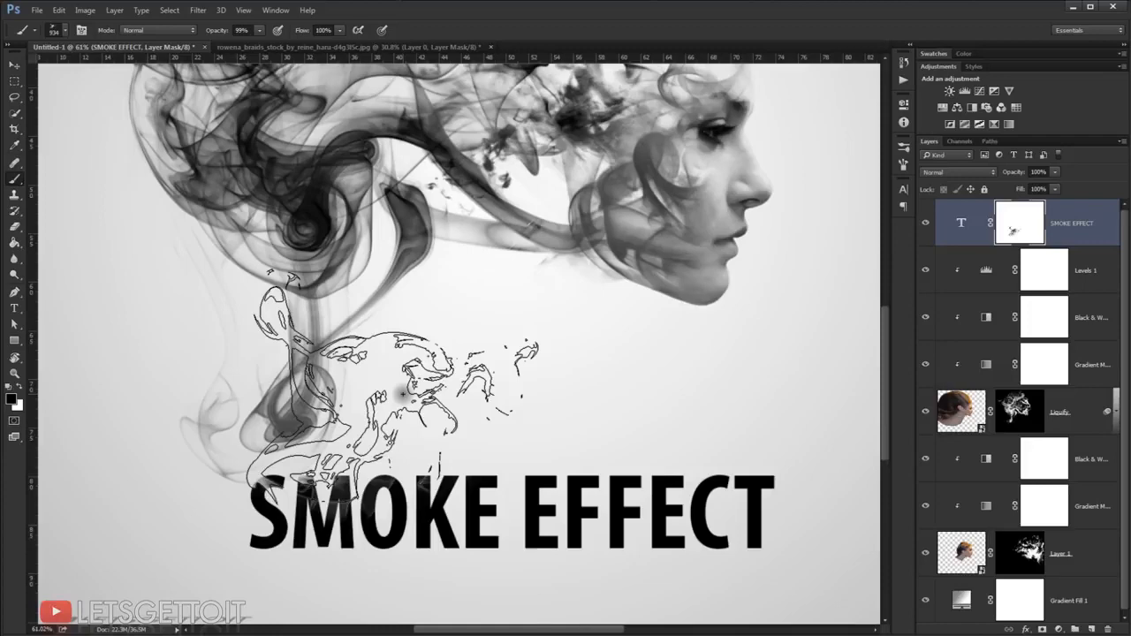
Change the SMOKE EFFECT text colour to dark grey 3f3f3f
scroll(550, 404, down, 2)
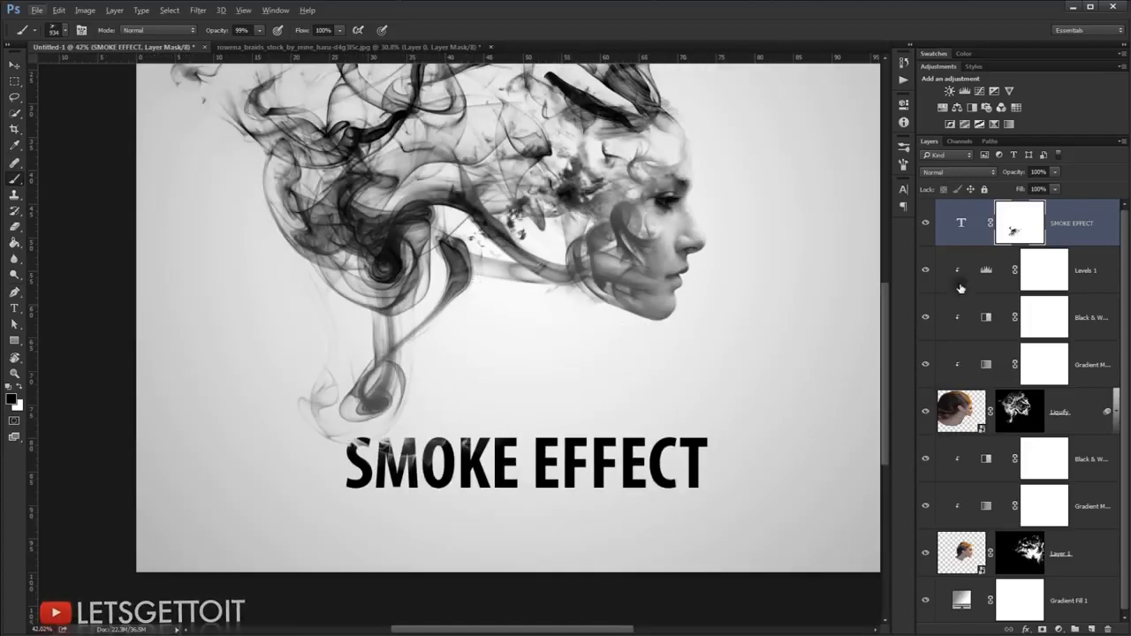
double_click(961, 223)
key(ctrl+h)
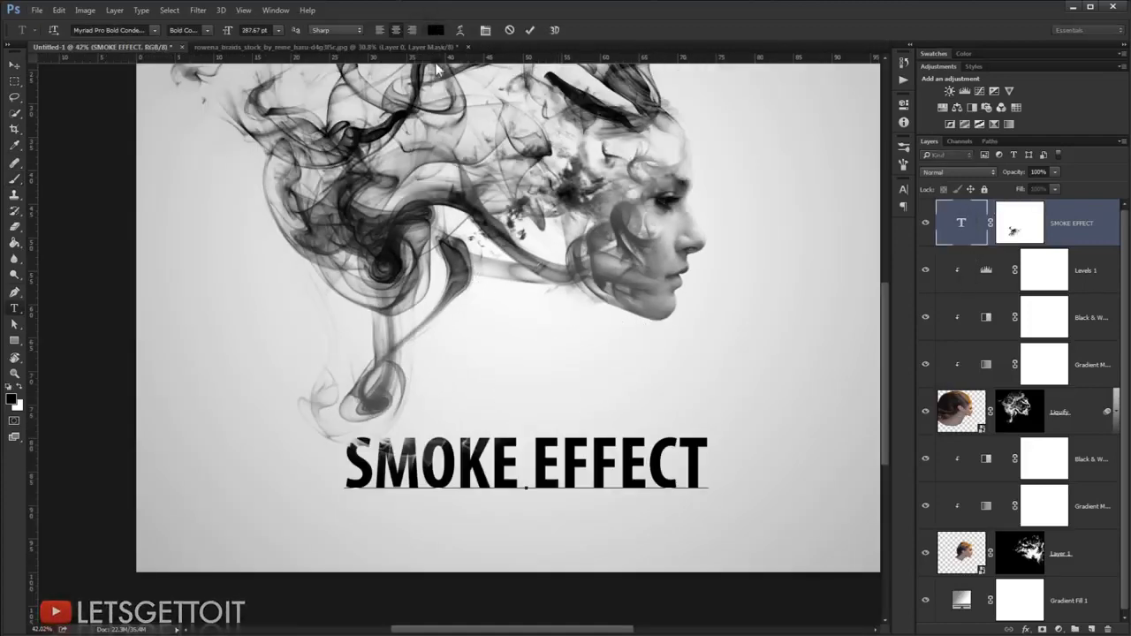
click(435, 30)
click(459, 268)
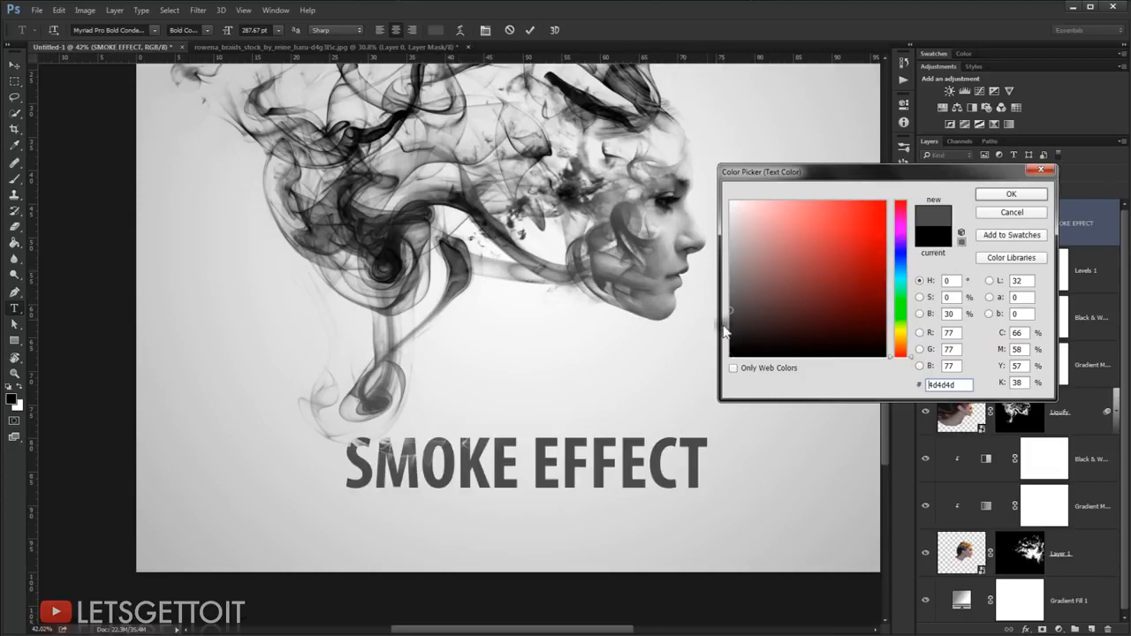
click(731, 318)
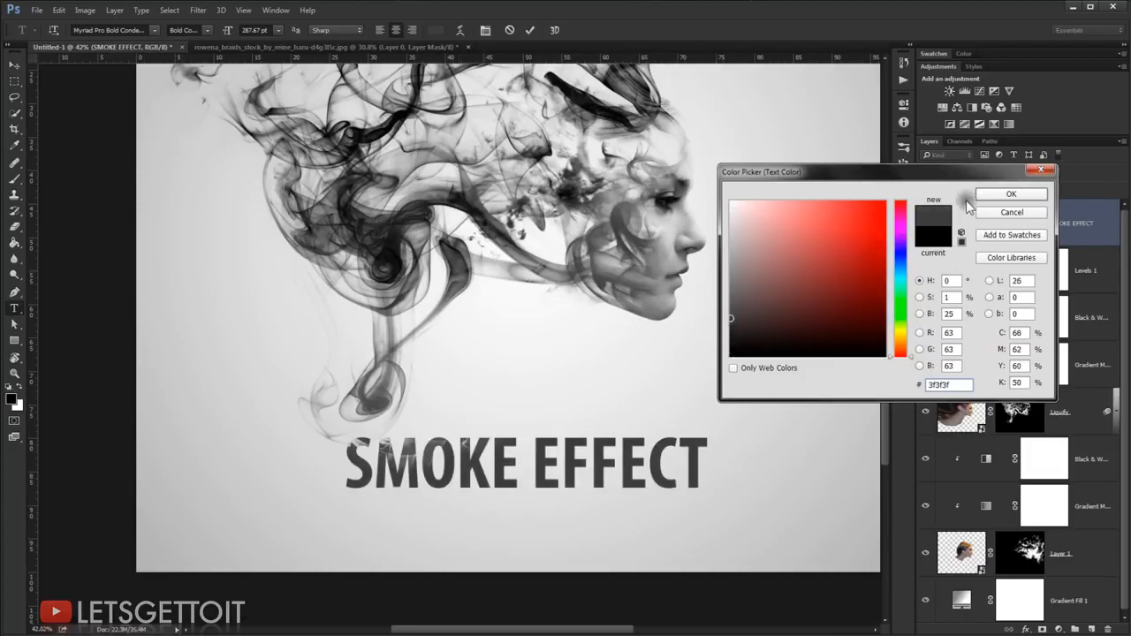
click(1009, 195)
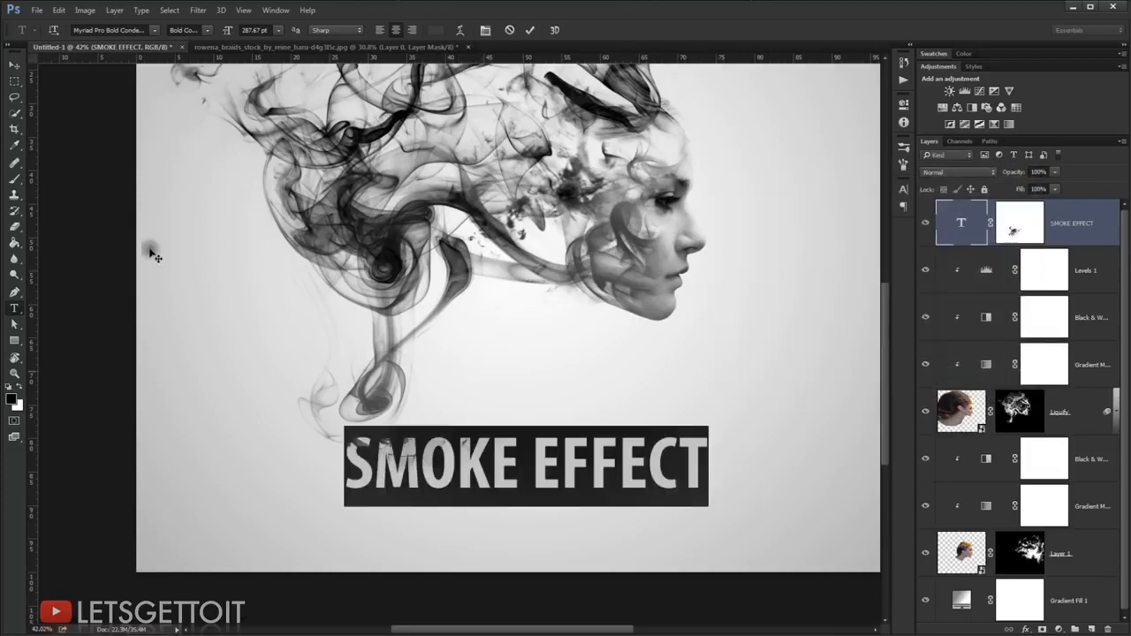
click(16, 66)
Target the text layer's mask and choose the 2437 px smoke brush
click(1019, 221)
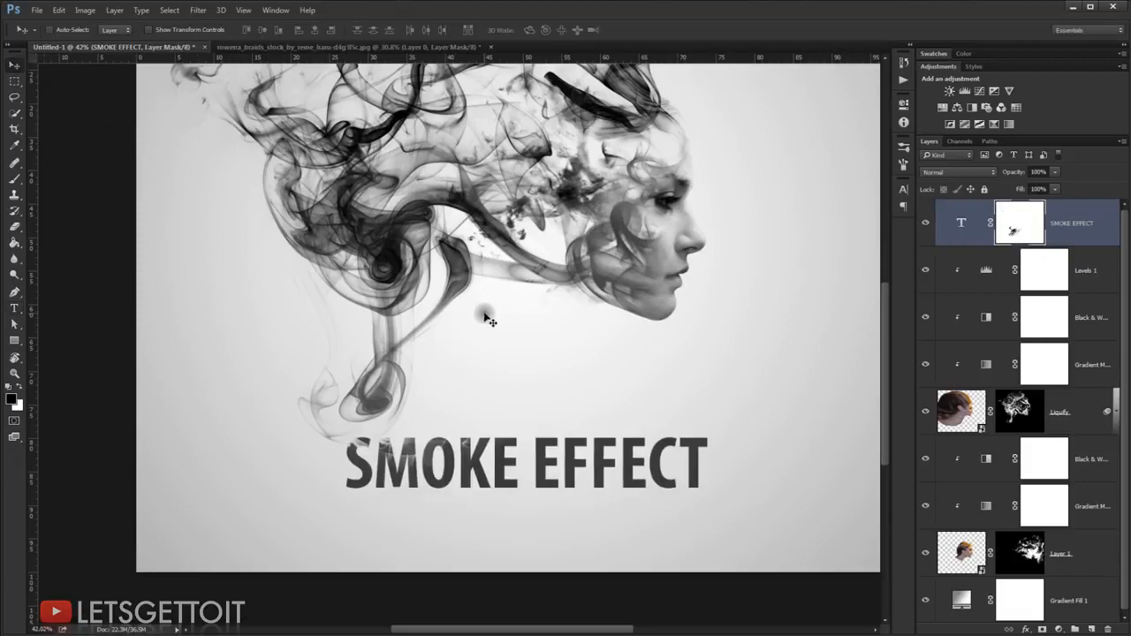
click(15, 182)
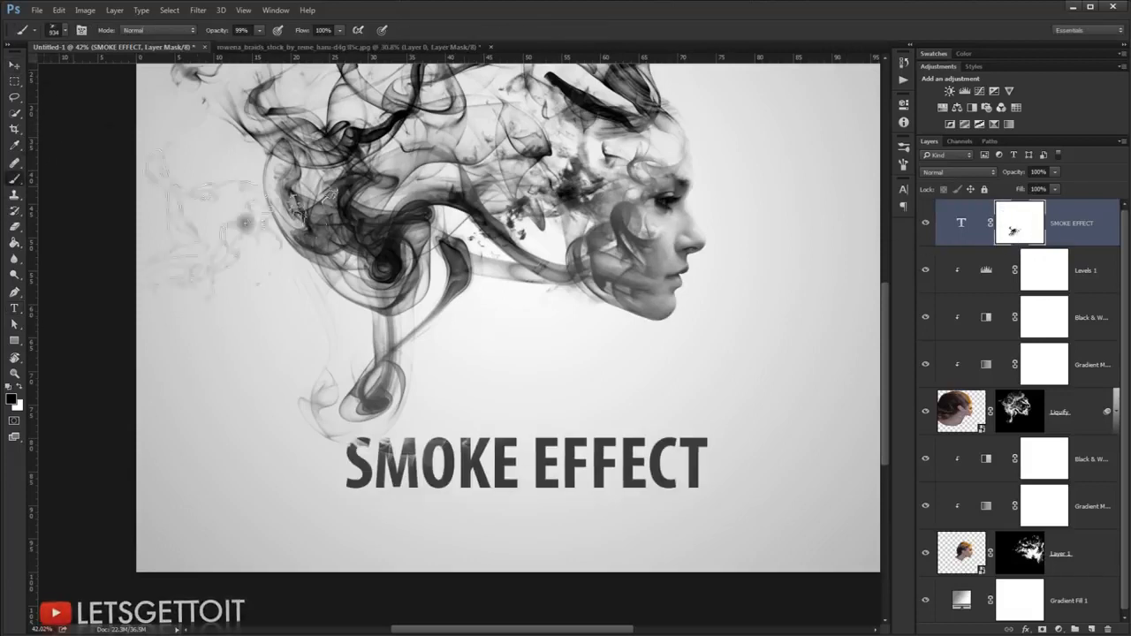
right_click(484, 245)
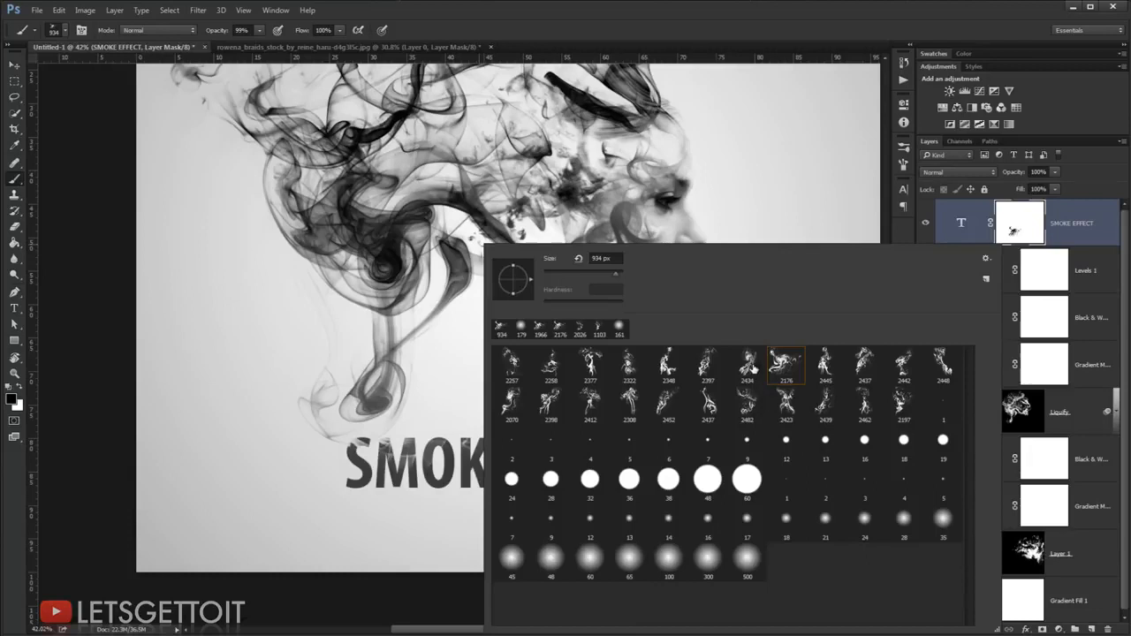
key(Return)
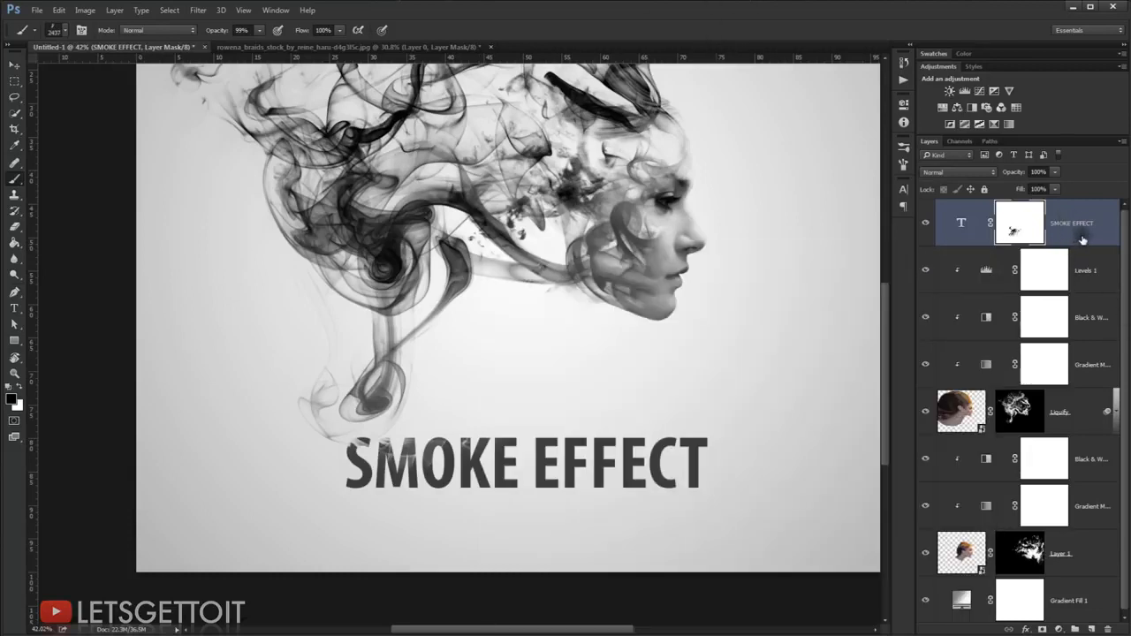
Add a new layer above the SMOKE EFFECT text and reduce the smoke brush to 420 px
click(1093, 629)
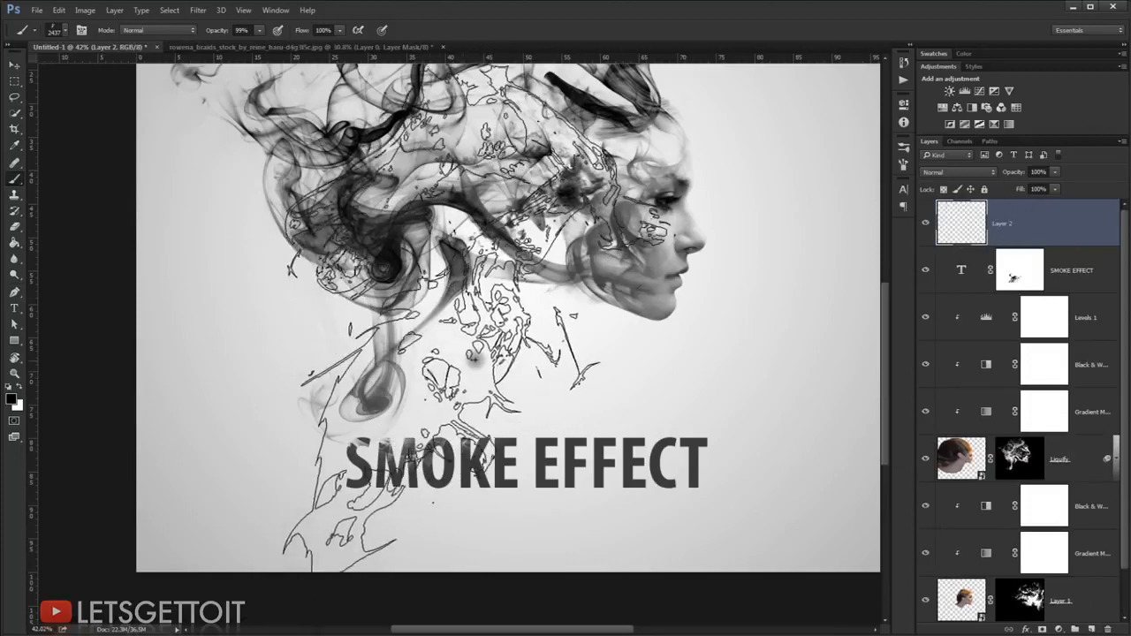
drag(476, 358, 332, 358)
scroll(356, 388, up, 3)
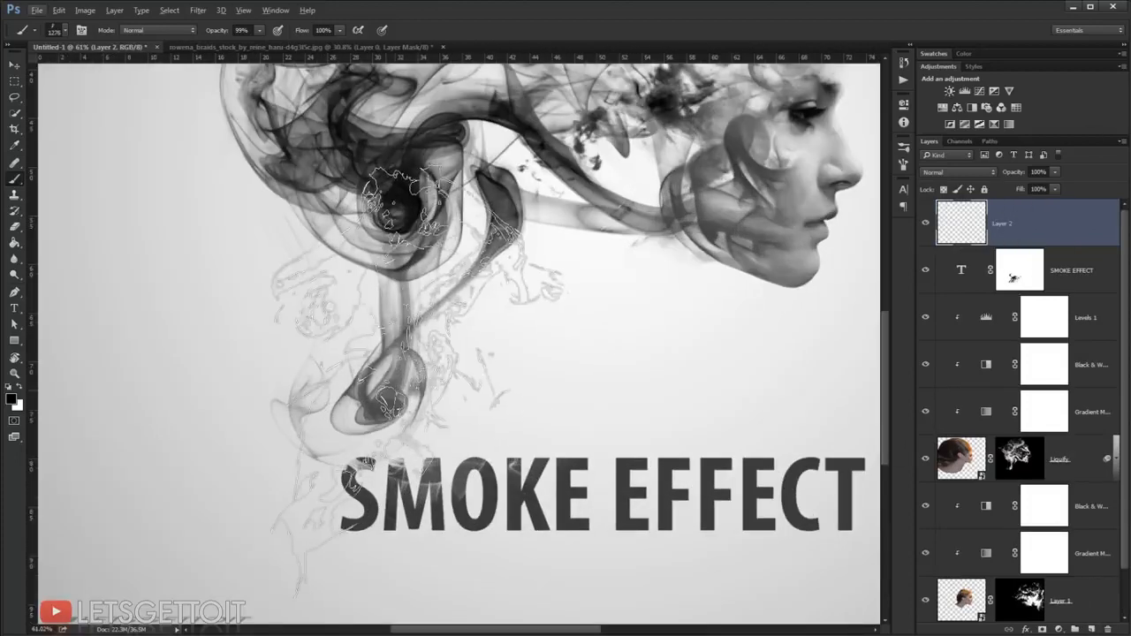
drag(440, 374, 310, 404)
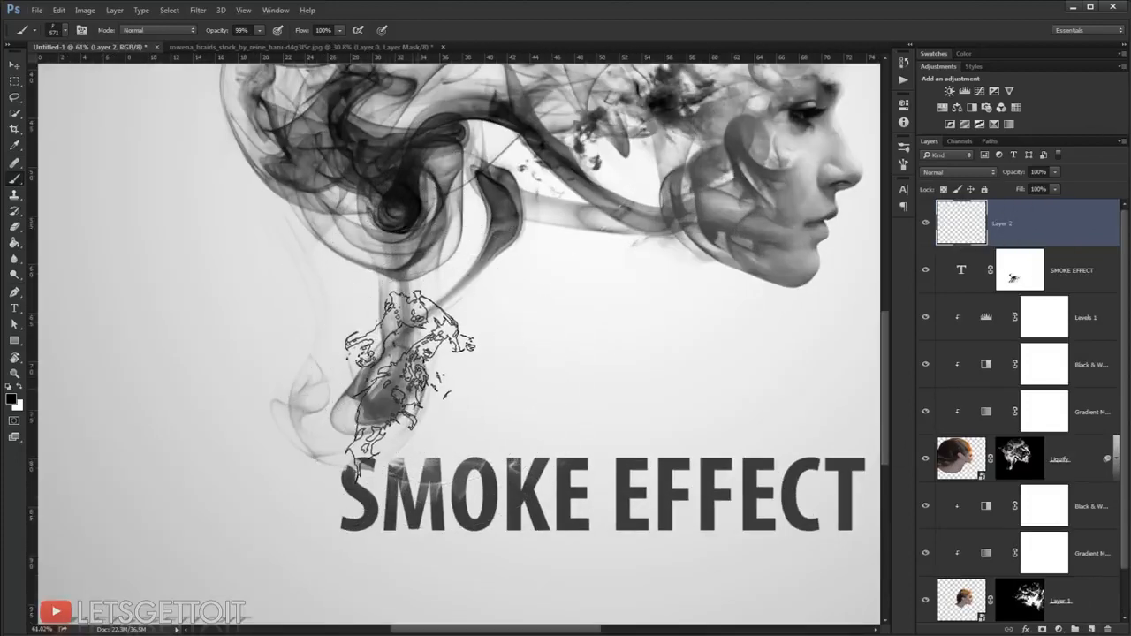
mouse_move(412, 395)
mouse_down()
mouse_move(429, 399)
mouse_move(388, 382)
mouse_up()
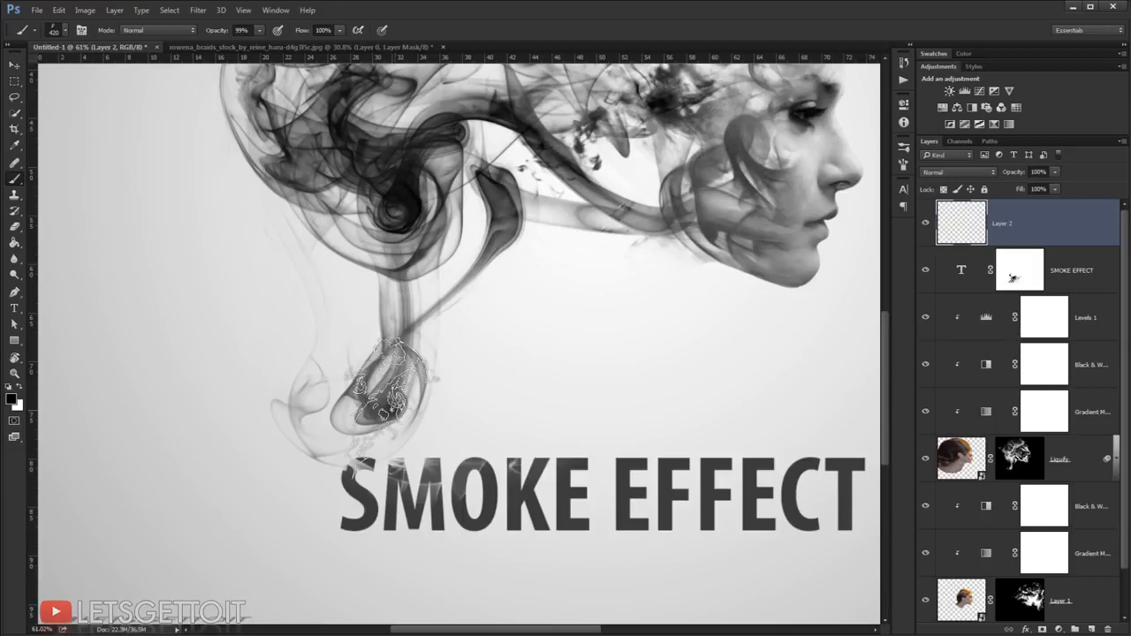
Sample the title's dark grey as the foreground colour and stamp smoke linking the hanging wisp to the letter S
click(12, 398)
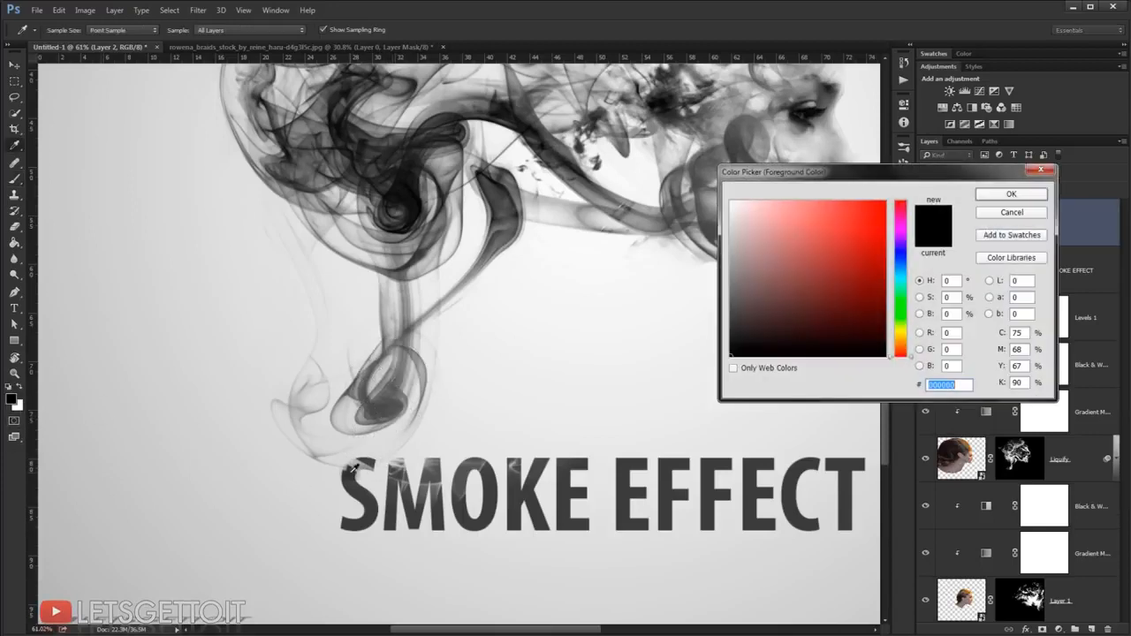
click(352, 465)
click(1009, 195)
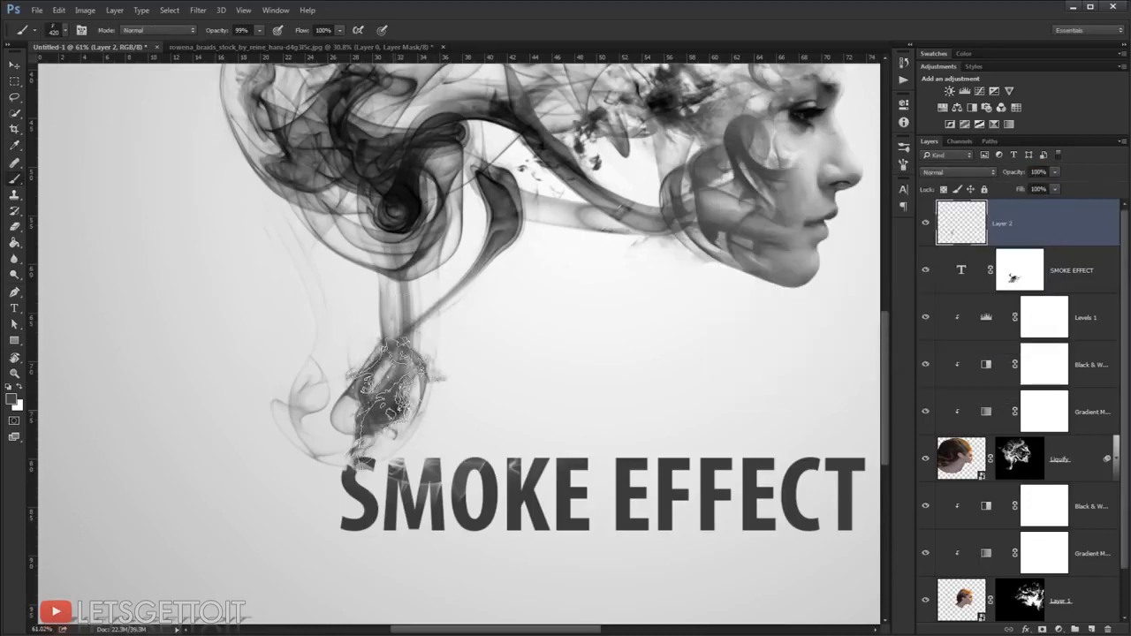
scroll(424, 472, up, 1)
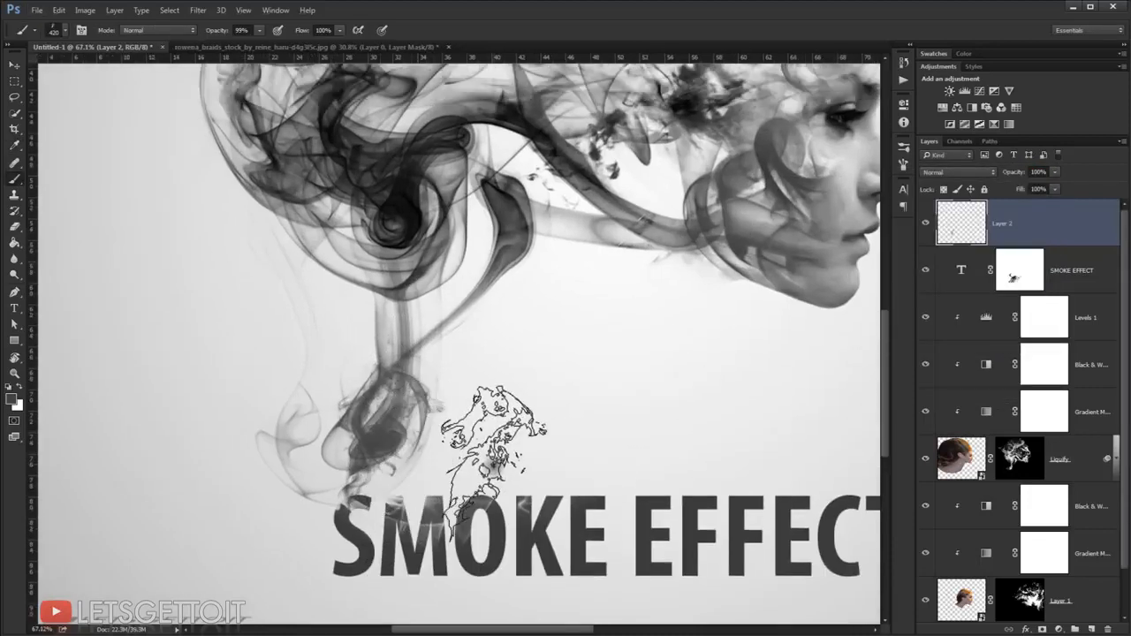
scroll(484, 437, up, 4)
scroll(491, 461, down, 5)
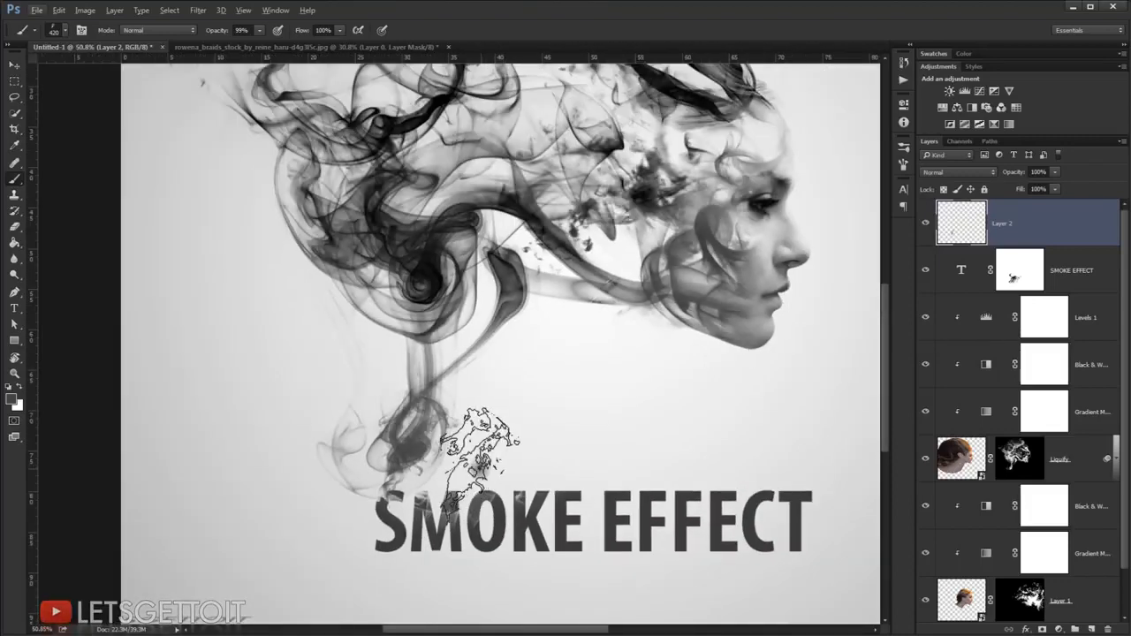
Fade the tops of the S and M on the text mask with a soft round black brush, sized 40 px and 99 px
click(1014, 276)
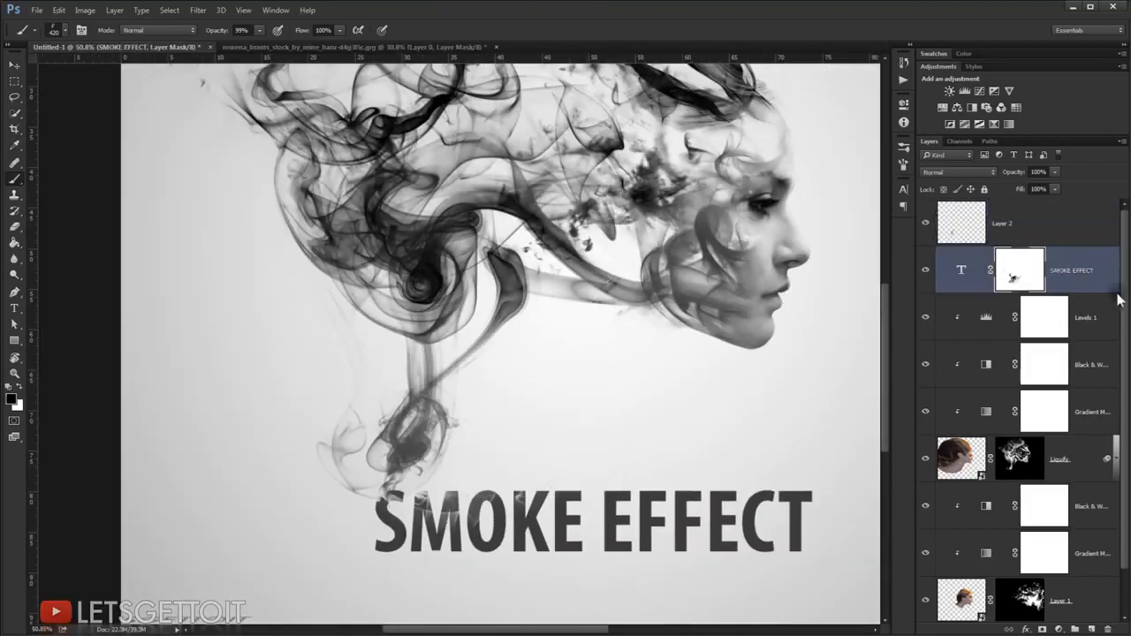
right_click(601, 272)
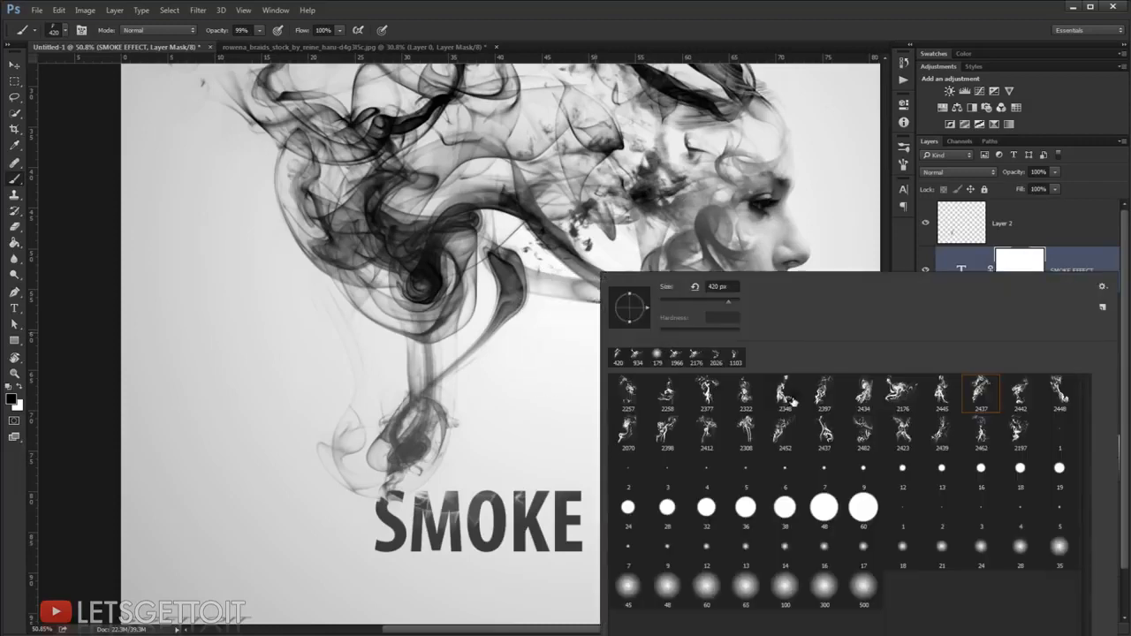
click(786, 588)
click(819, 4)
mouse_move(445, 424)
mouse_down()
mouse_move(425, 425)
mouse_move(463, 442)
mouse_move(457, 433)
mouse_move(449, 461)
mouse_move(379, 428)
mouse_move(315, 445)
mouse_move(436, 465)
mouse_up()
scroll(416, 475, up, 4)
scroll(416, 475, up, 10)
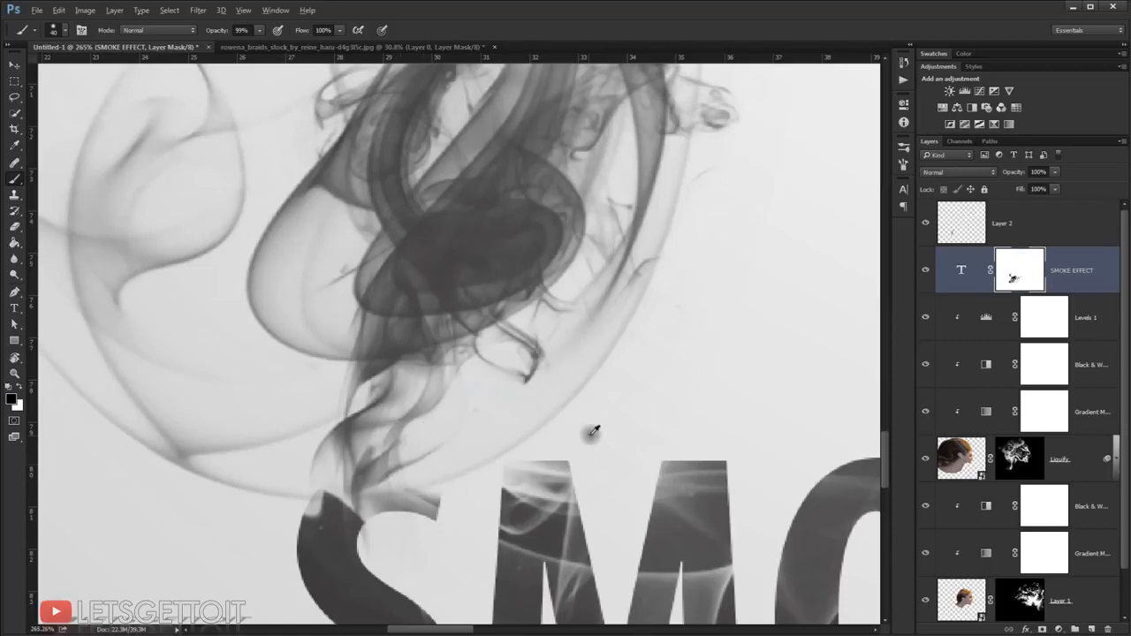
scroll(583, 437, down, 3)
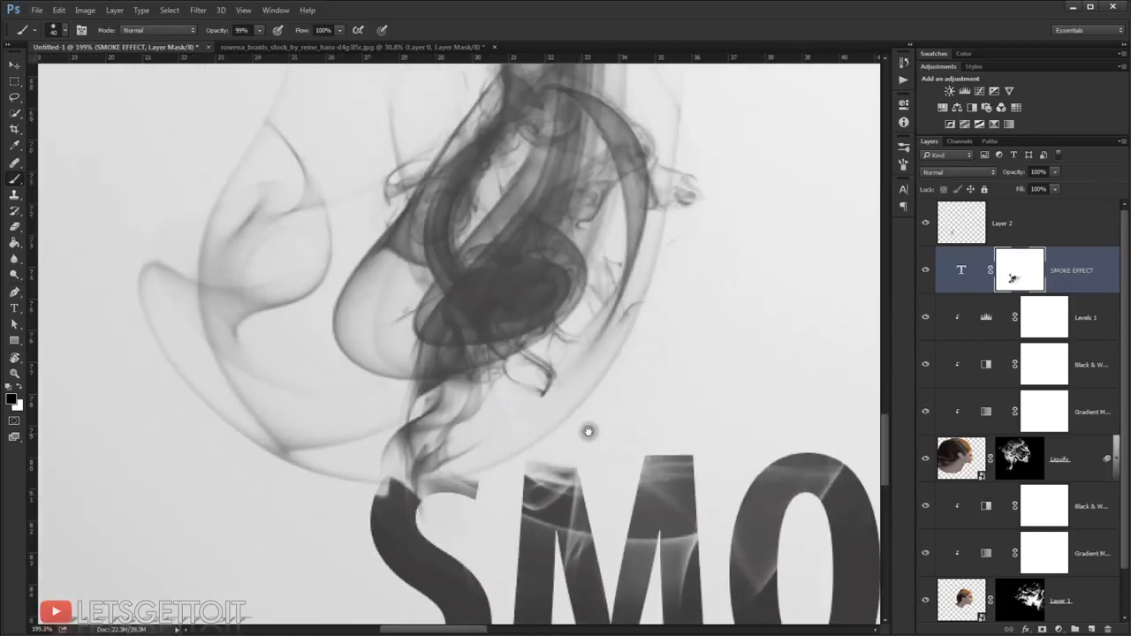
mouse_move(588, 434)
mouse_down()
mouse_move(493, 408)
mouse_move(522, 426)
mouse_up()
scroll(518, 371, down, 4)
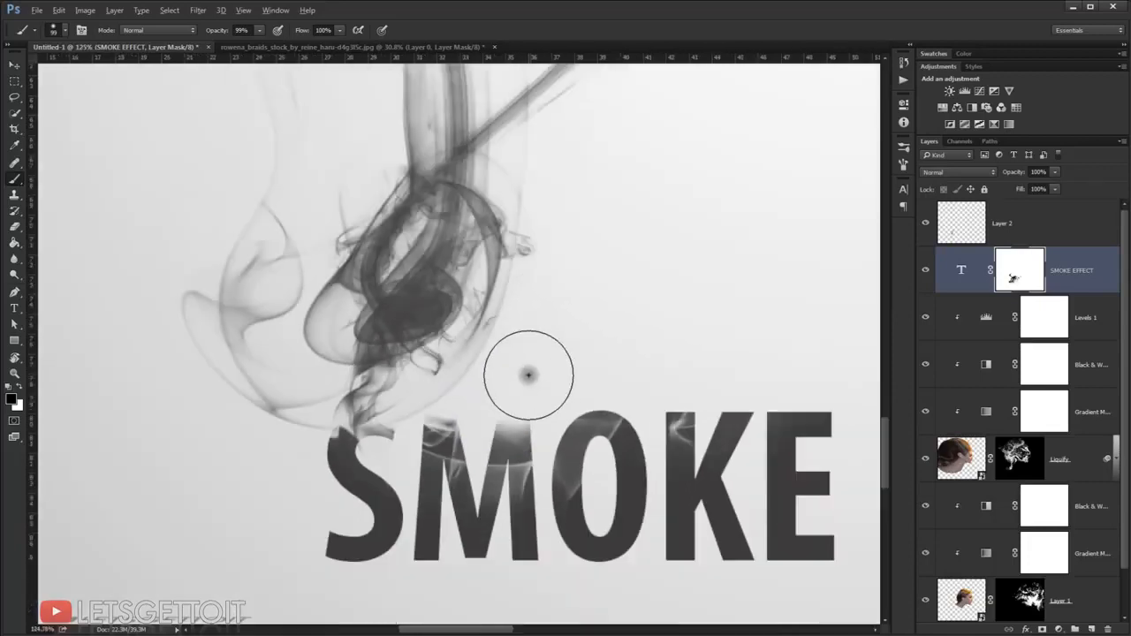
scroll(599, 373, down, 2)
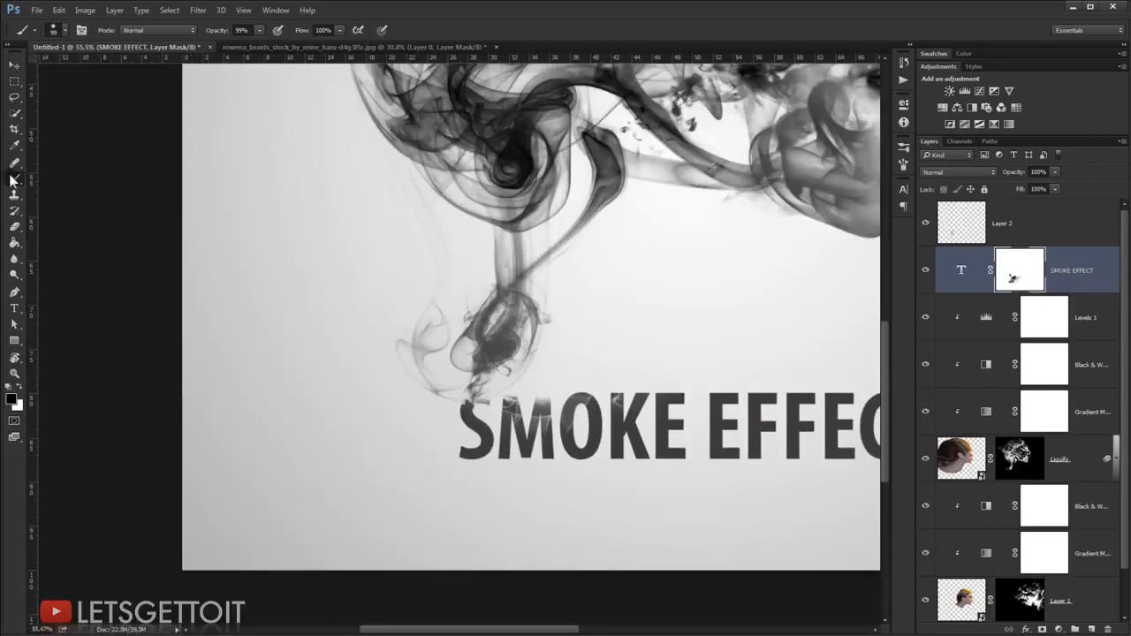
Stamp smoke over the hanging wisp above the title on Layer 2, using the 2442 px smoke brush reduced to 798 px
key(alt+bracketright)
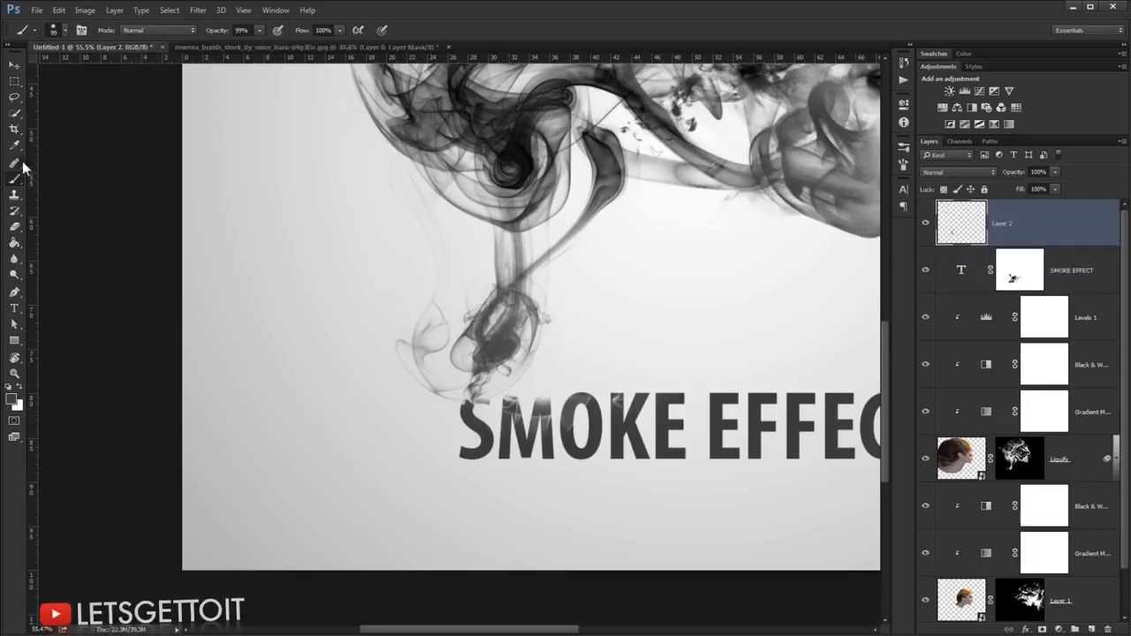
right_click(571, 349)
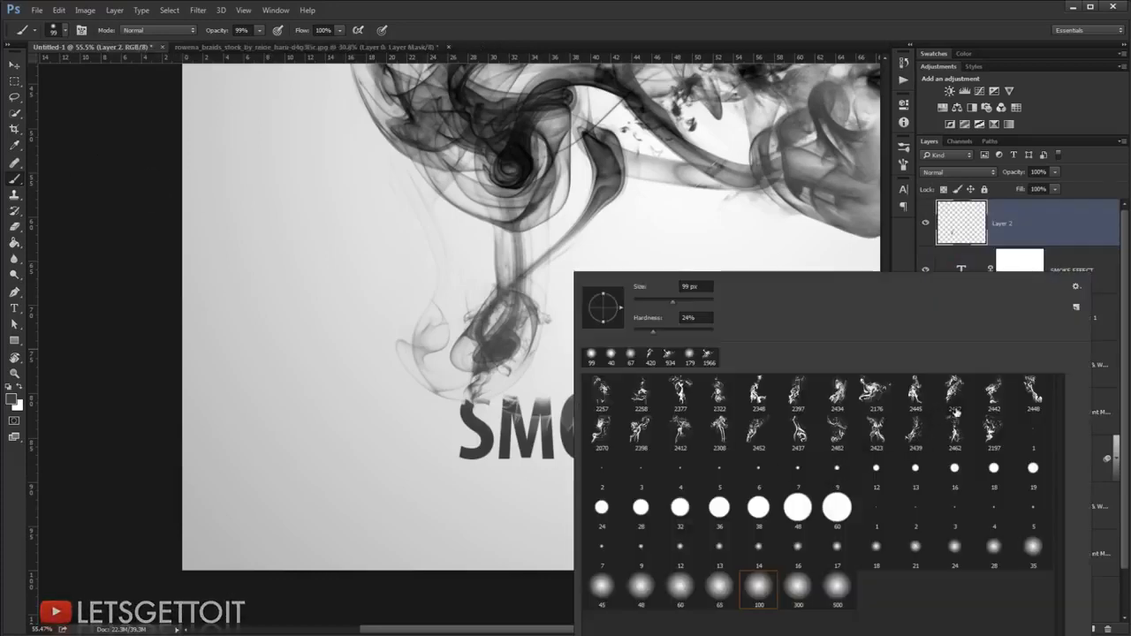
click(700, 7)
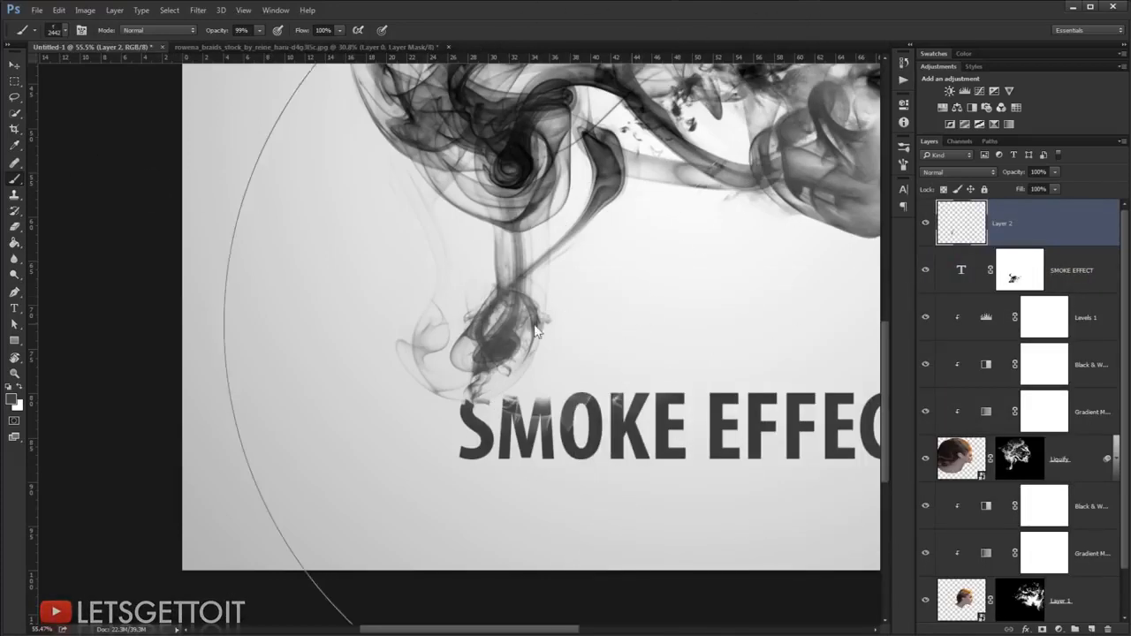
drag(642, 330, 389, 350)
mouse_move(529, 288)
mouse_down()
mouse_move(500, 294)
mouse_move(545, 300)
mouse_up()
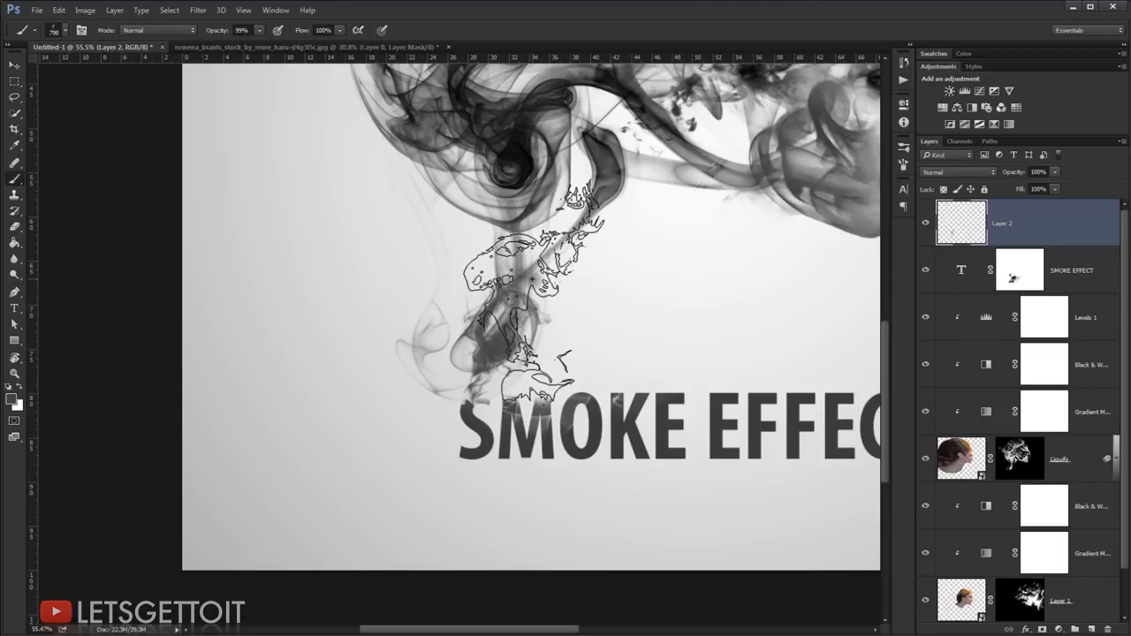
click(533, 281)
key(ctrl+0)
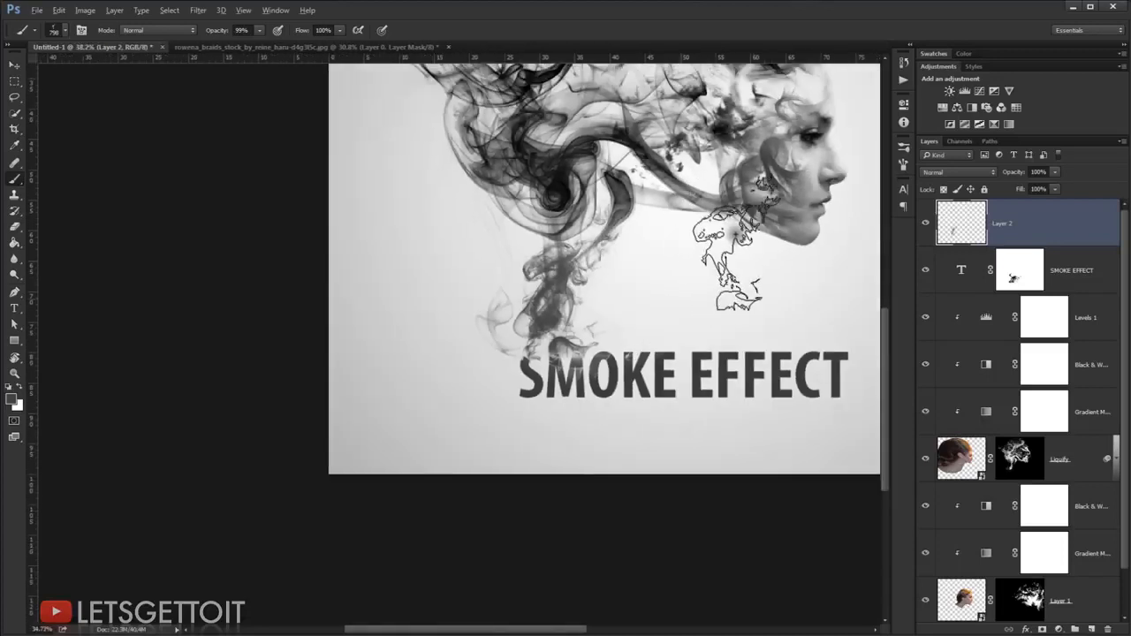
Lower the opacity of Layer 2 to 77%
click(1022, 173)
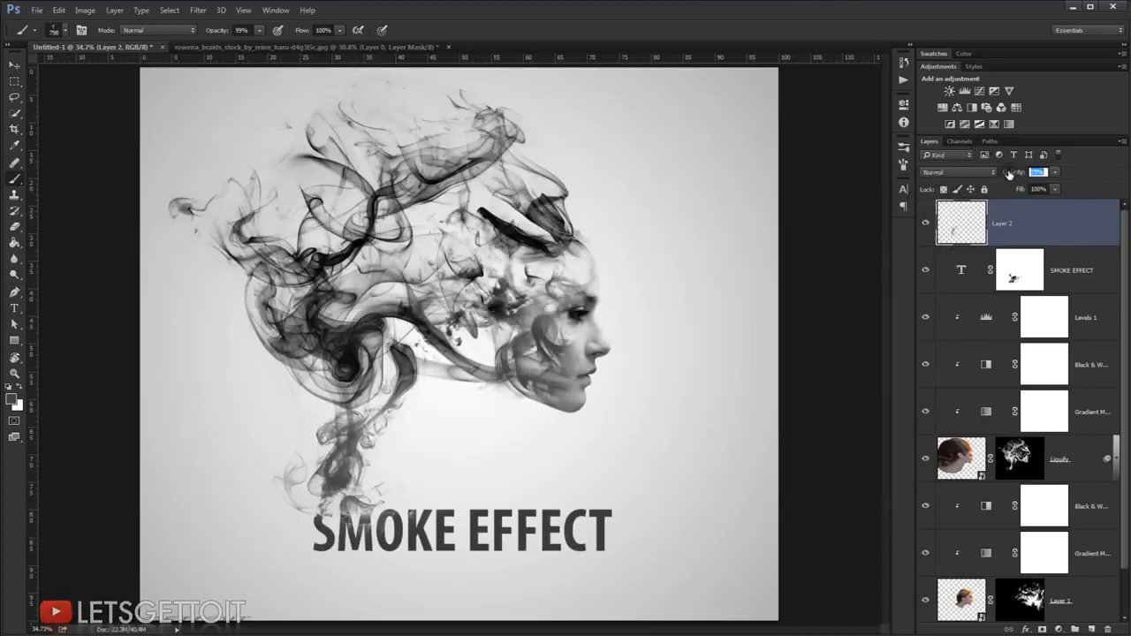
scroll(658, 345, down, 4)
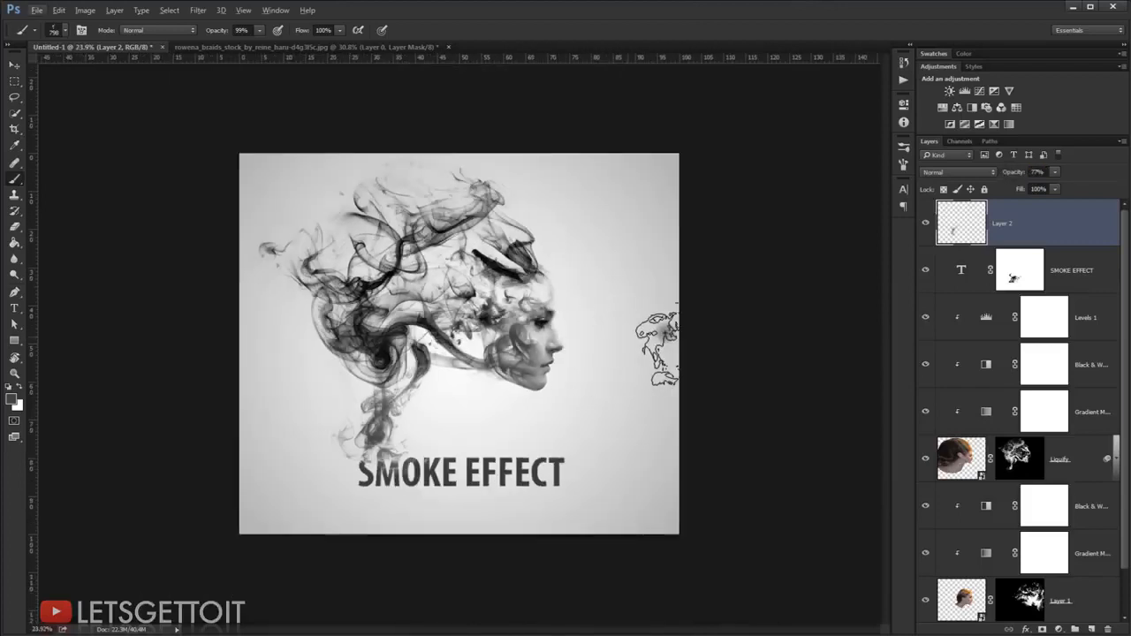
key(ctrl+0)
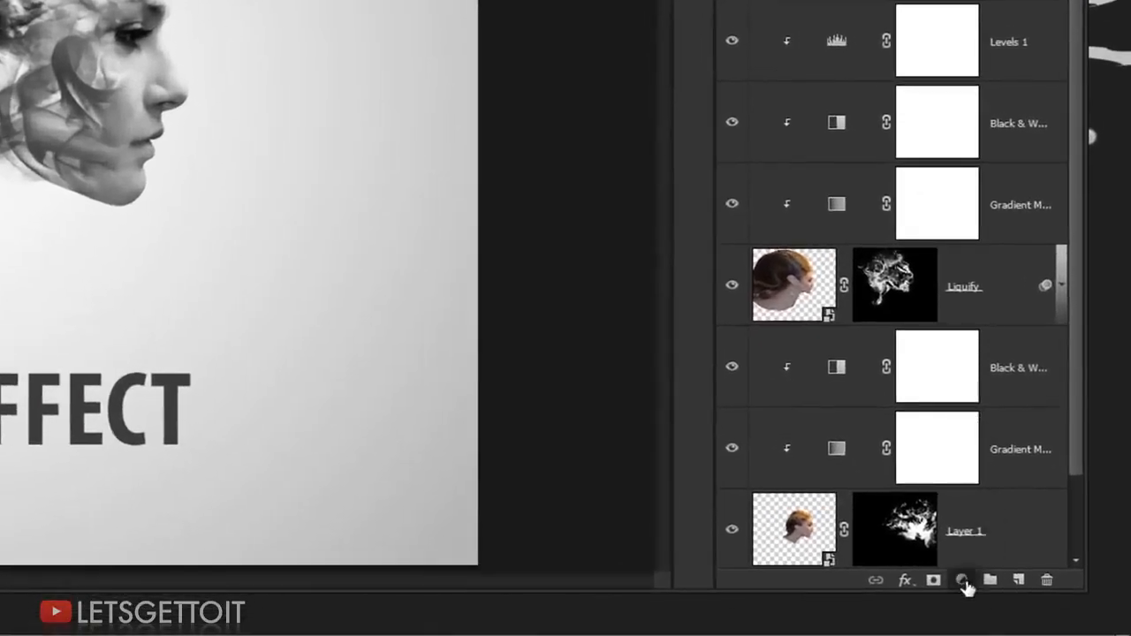
Add an Exposure adjustment layer on top with offset +0.0041 and gamma correction 0.81
click(962, 580)
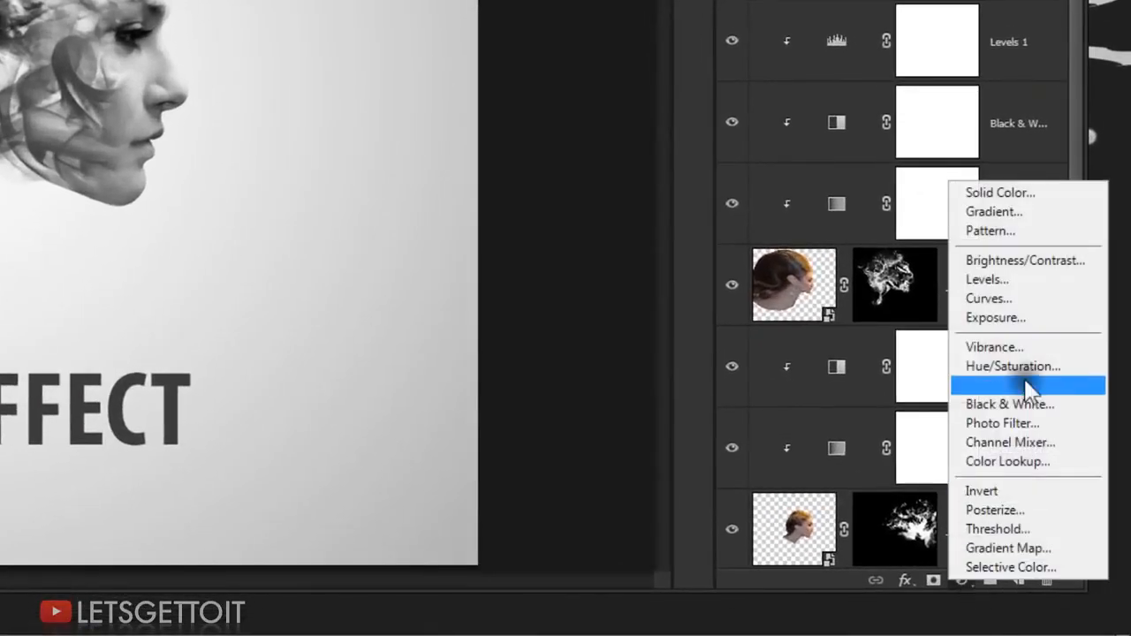
click(1016, 318)
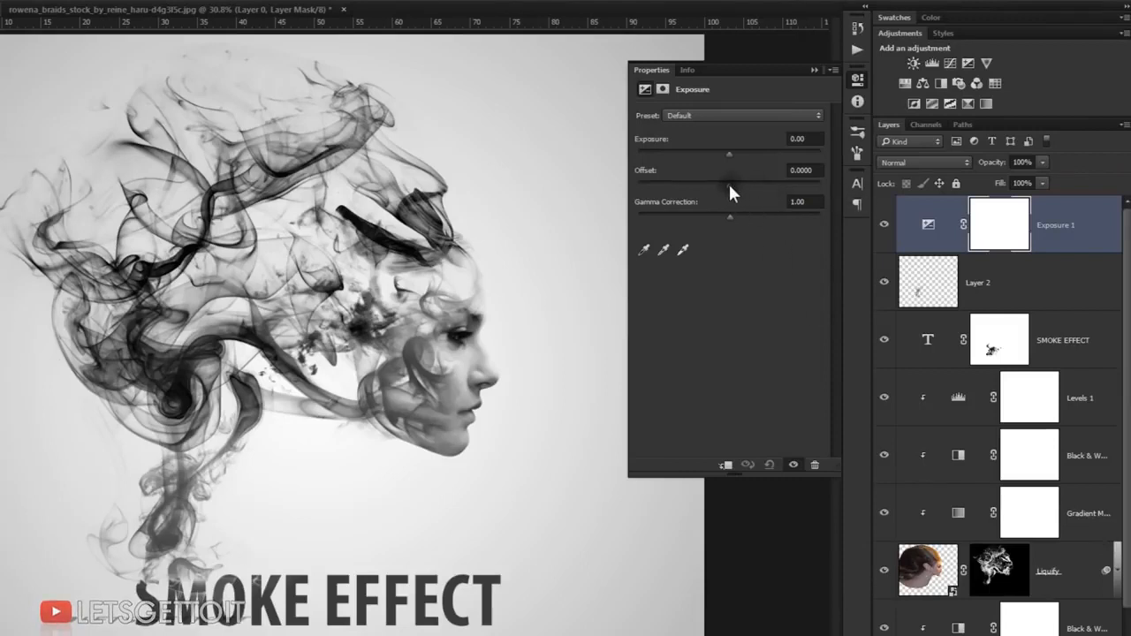
drag(730, 185, 729, 184)
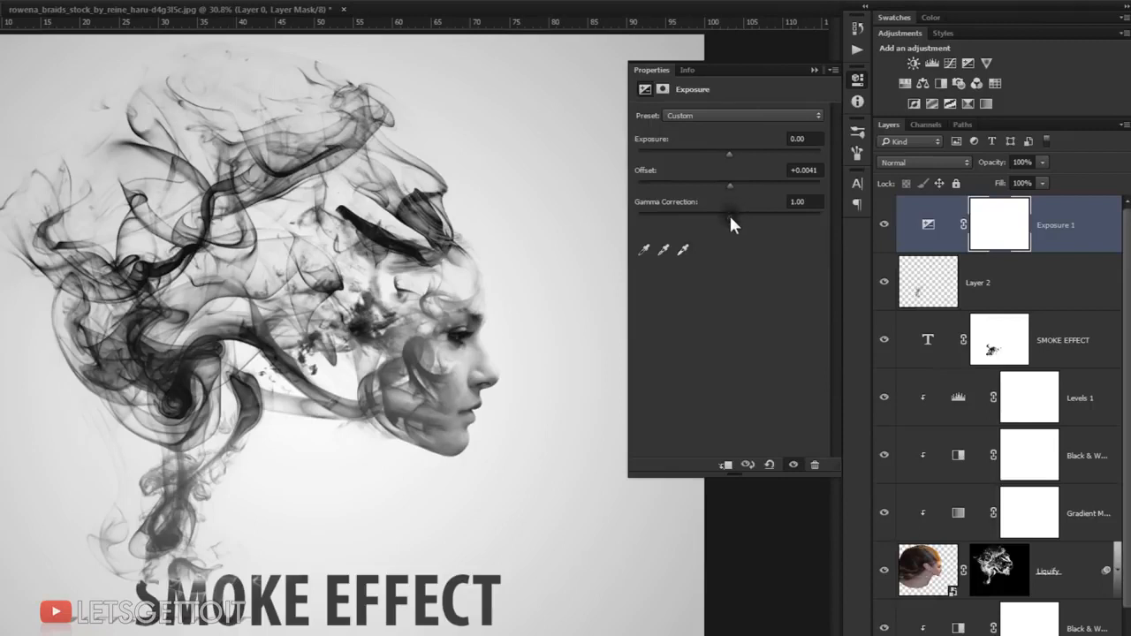
drag(736, 215, 742, 215)
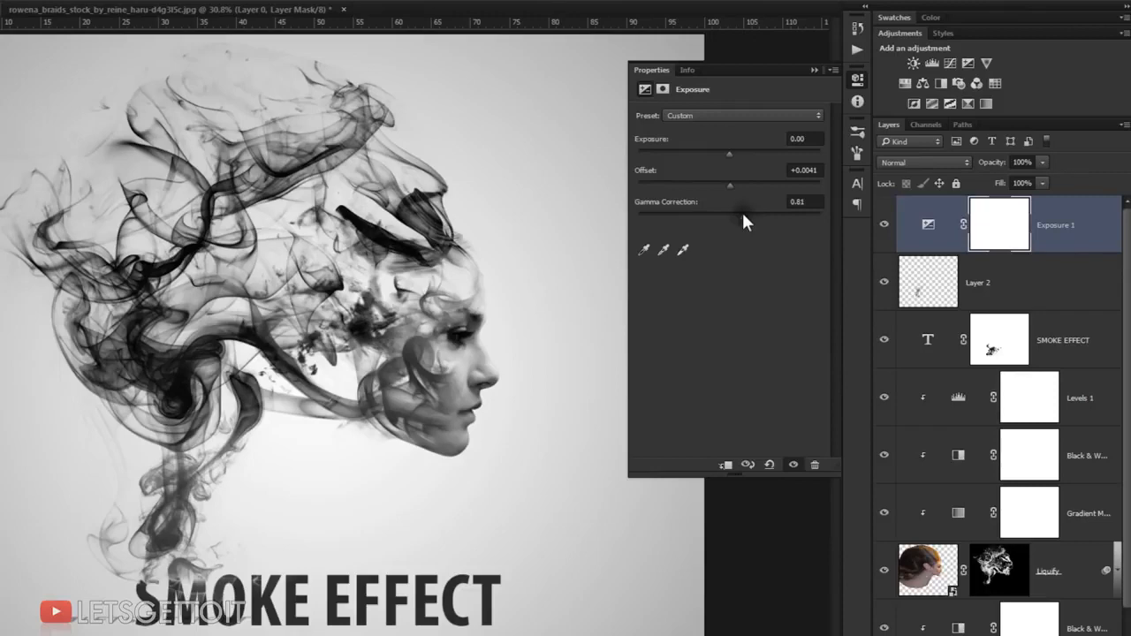
click(814, 70)
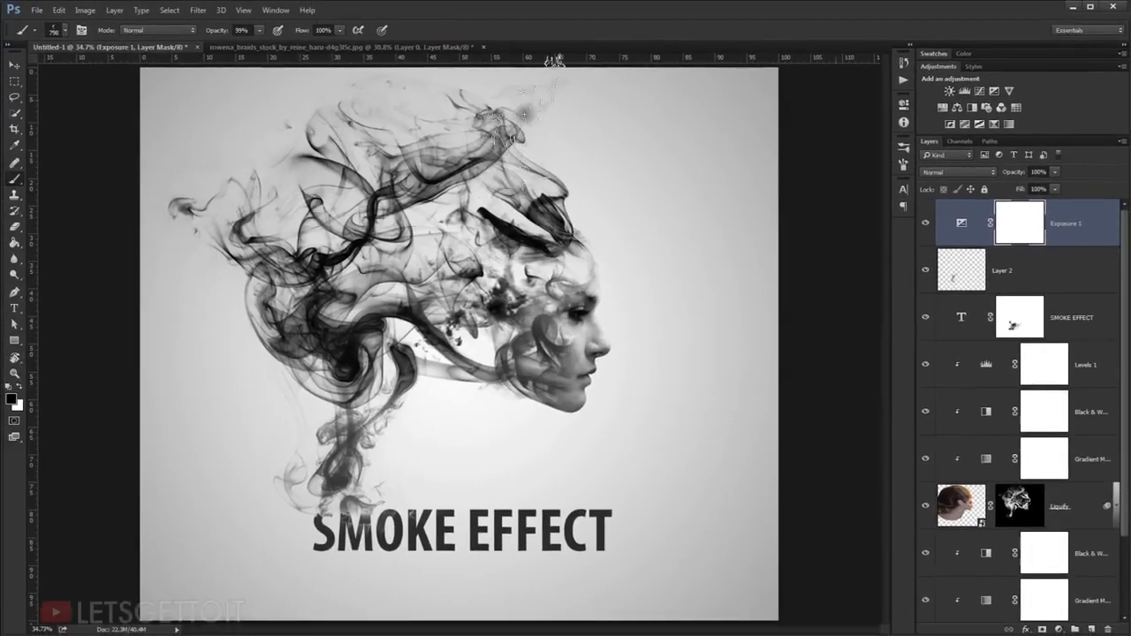
Switch to the Move tool, hide the interface panels and review the whole artwork fitted to the screen
click(13, 68)
scroll(464, 358, down, 1)
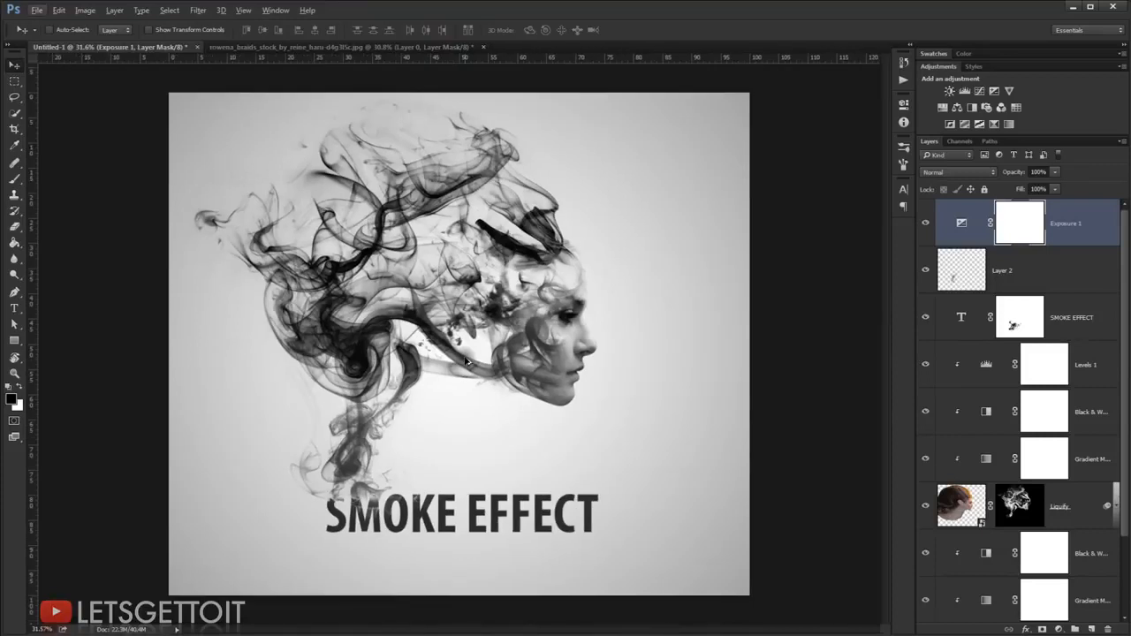
key(Tab)
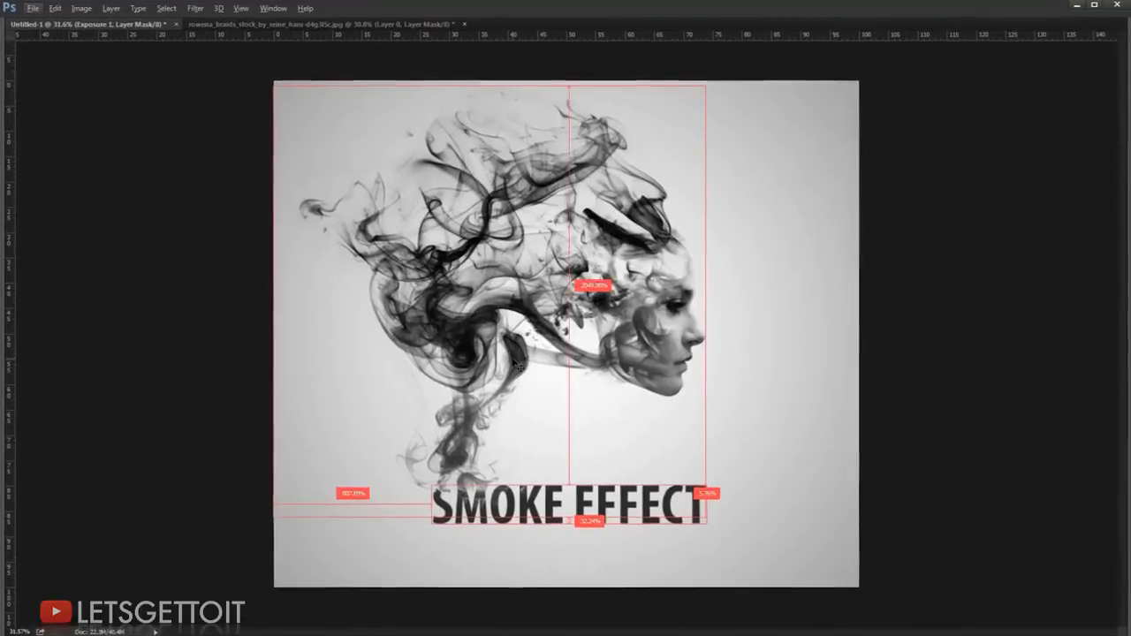
key(ctrl+0)
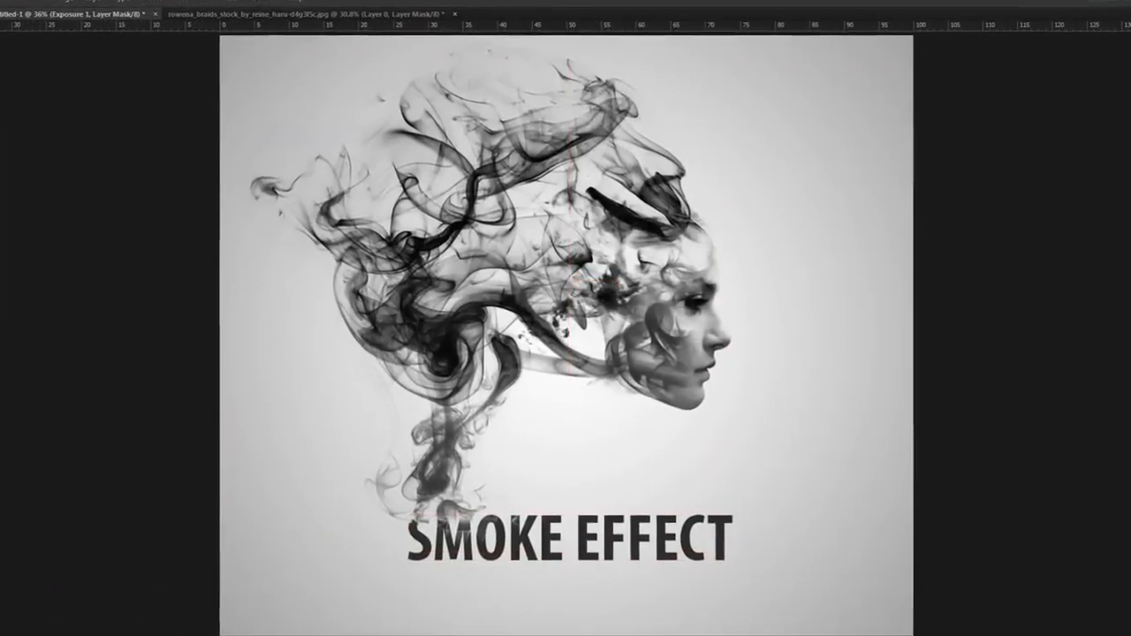